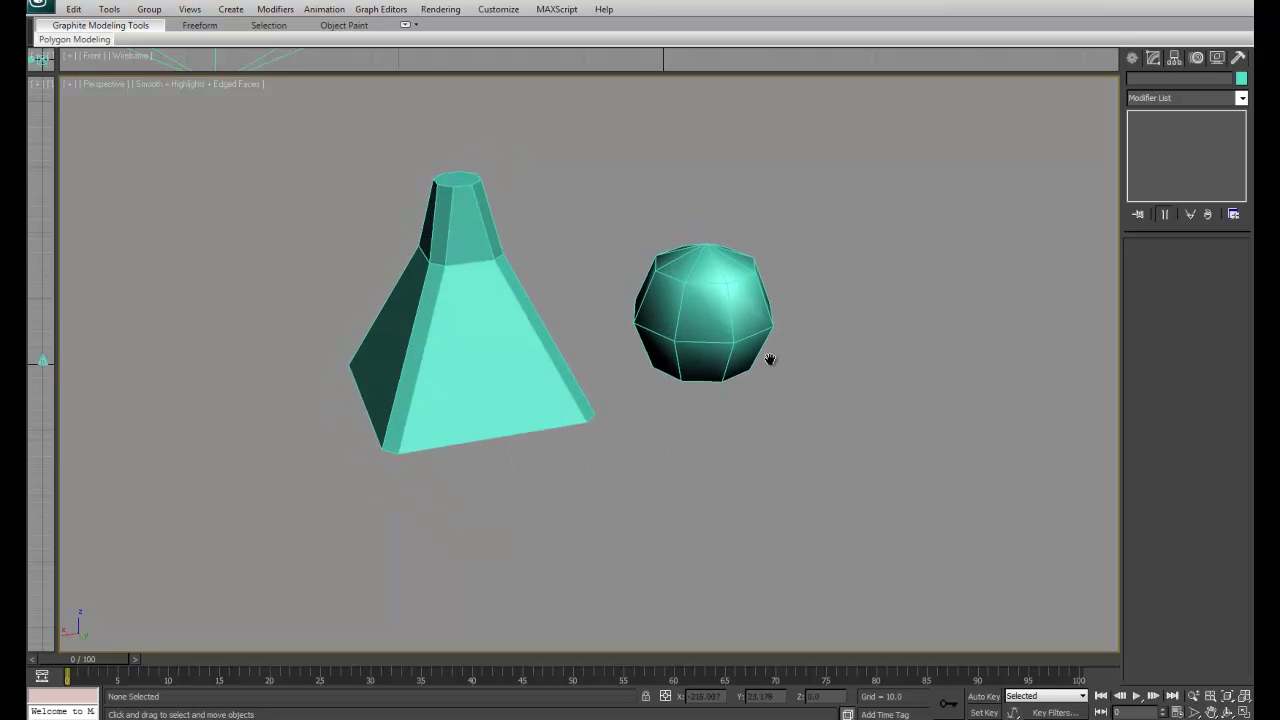
Step: Draw a box primitive in front of the sphere, about 180 wide and 164 high
scroll(765, 354, down, 2)
scroll(764, 354, up, 2)
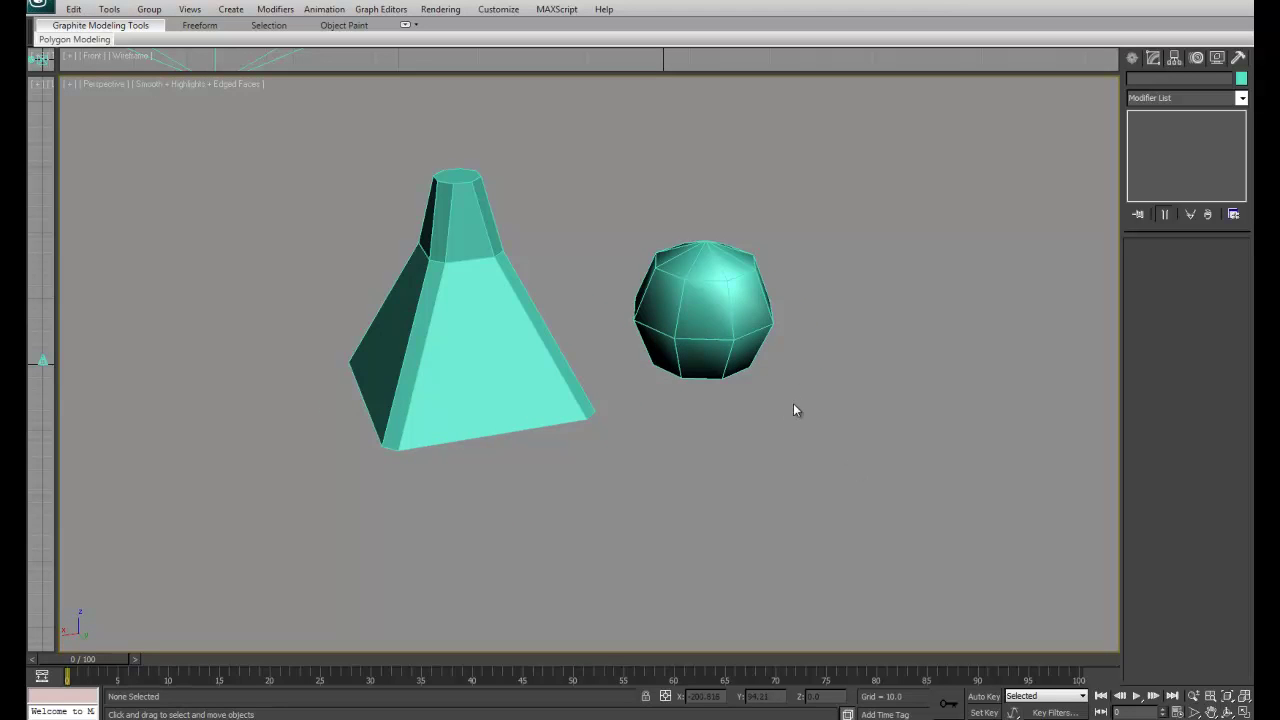
alt+middle_drag(793, 405, 803, 422)
scroll(800, 416, down, 3)
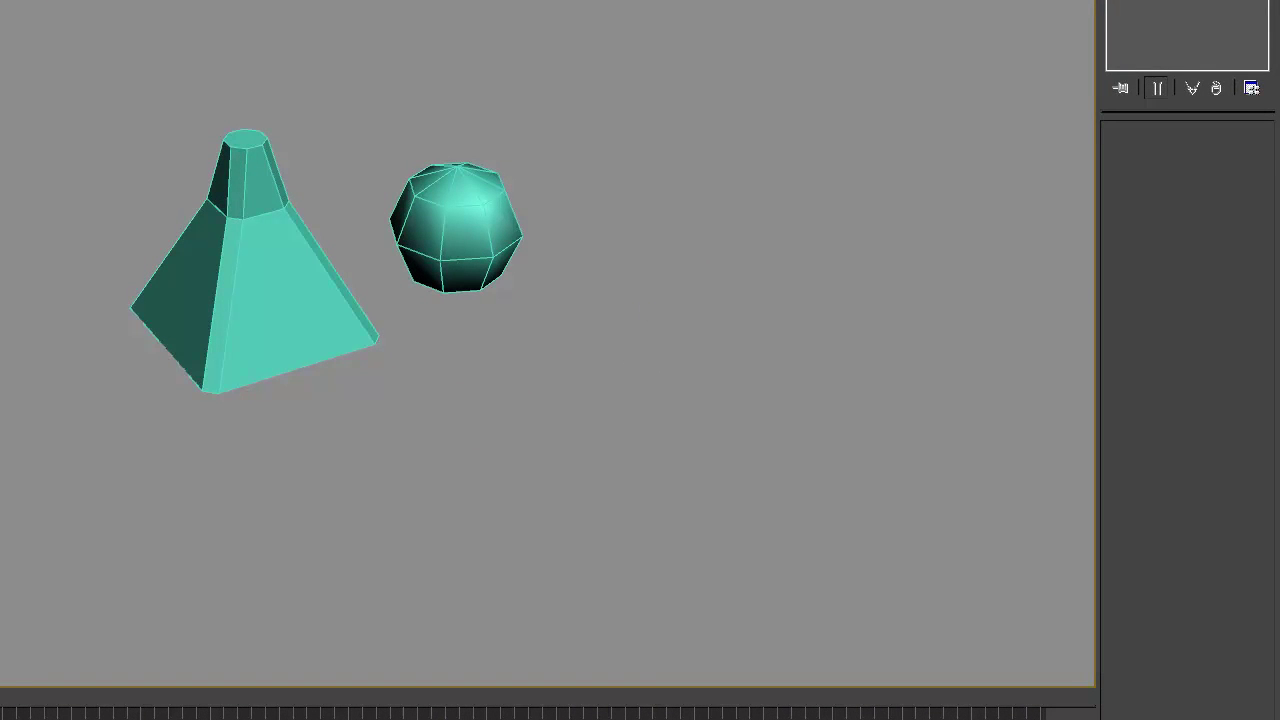
click(1146, 5)
drag(401, 361, 766, 409)
click(810, 181)
Step: Set the box's length, width and height to 100 each and finish creating it
double_click(1235, 265)
text(100)
key(Tab)
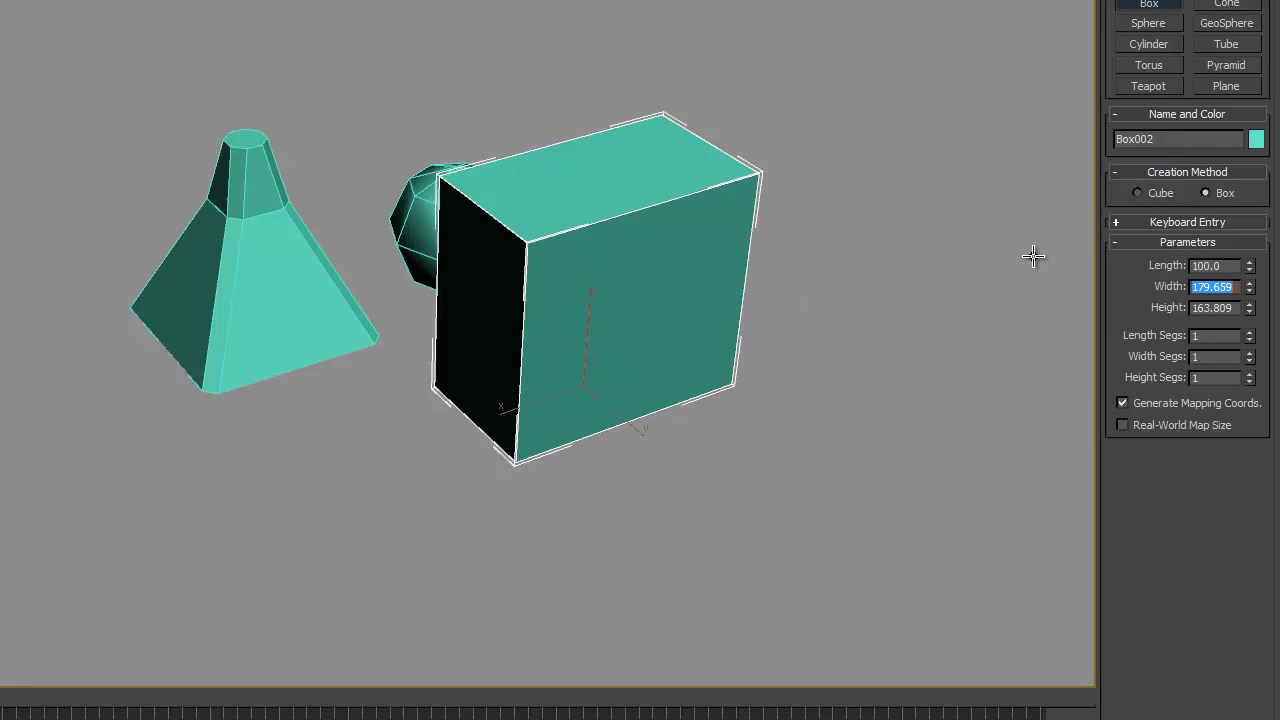
text(100)
key(Tab)
text(1)
middle_drag(757, 195, 665, 200)
scroll(704, 211, up, 2)
middle_drag(665, 200, 600, 160)
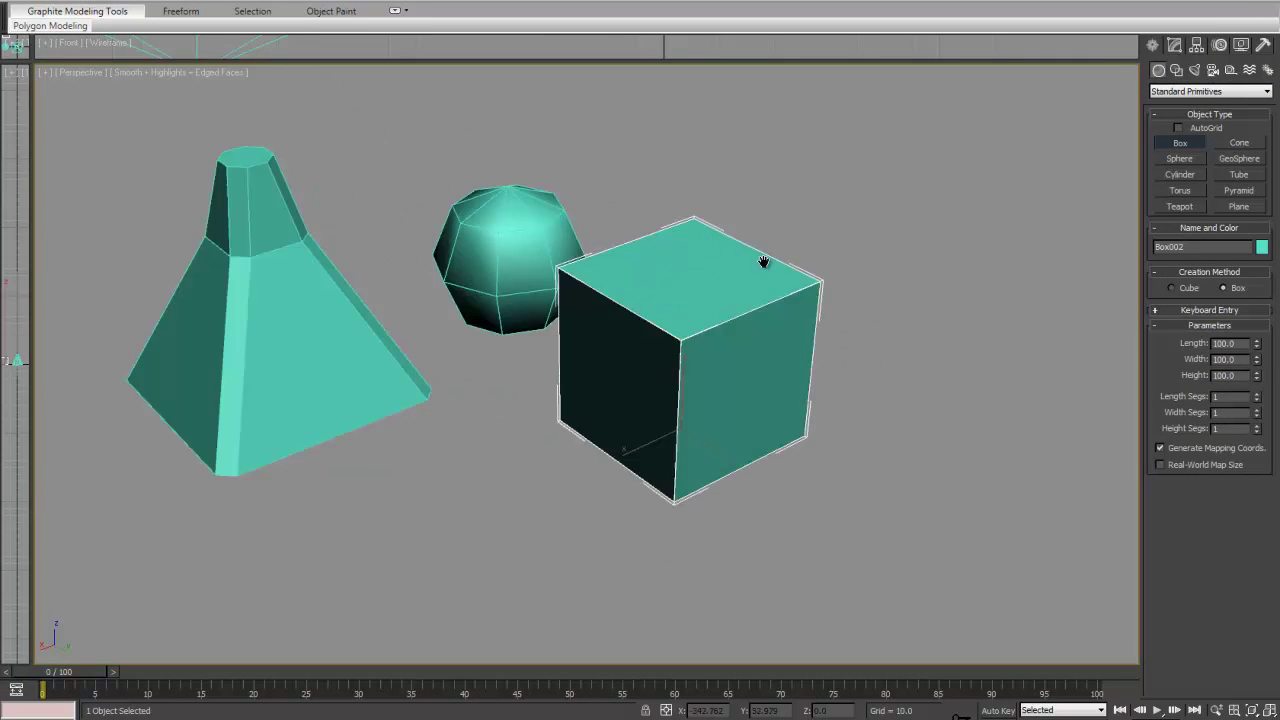
middle_drag(764, 262, 731, 260)
right_click(835, 215)
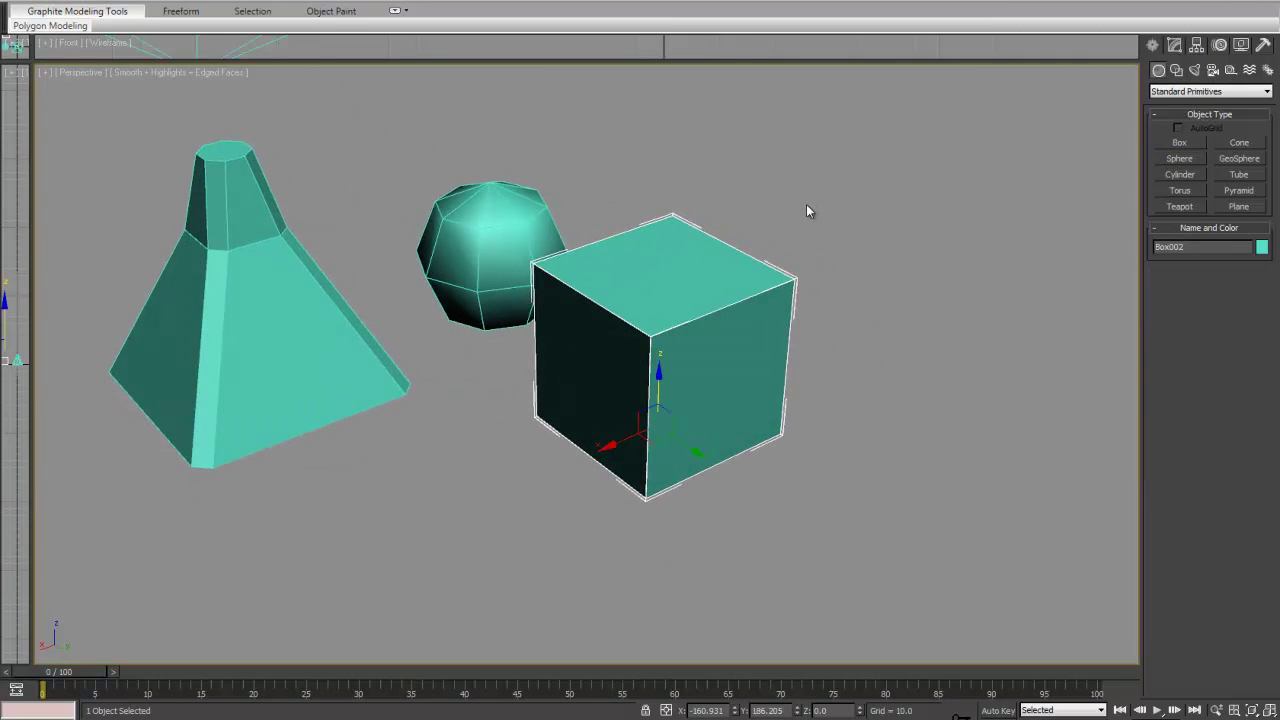
Step: Convert the cube to an Editable Mesh
right_click(726, 266)
click(895, 408)
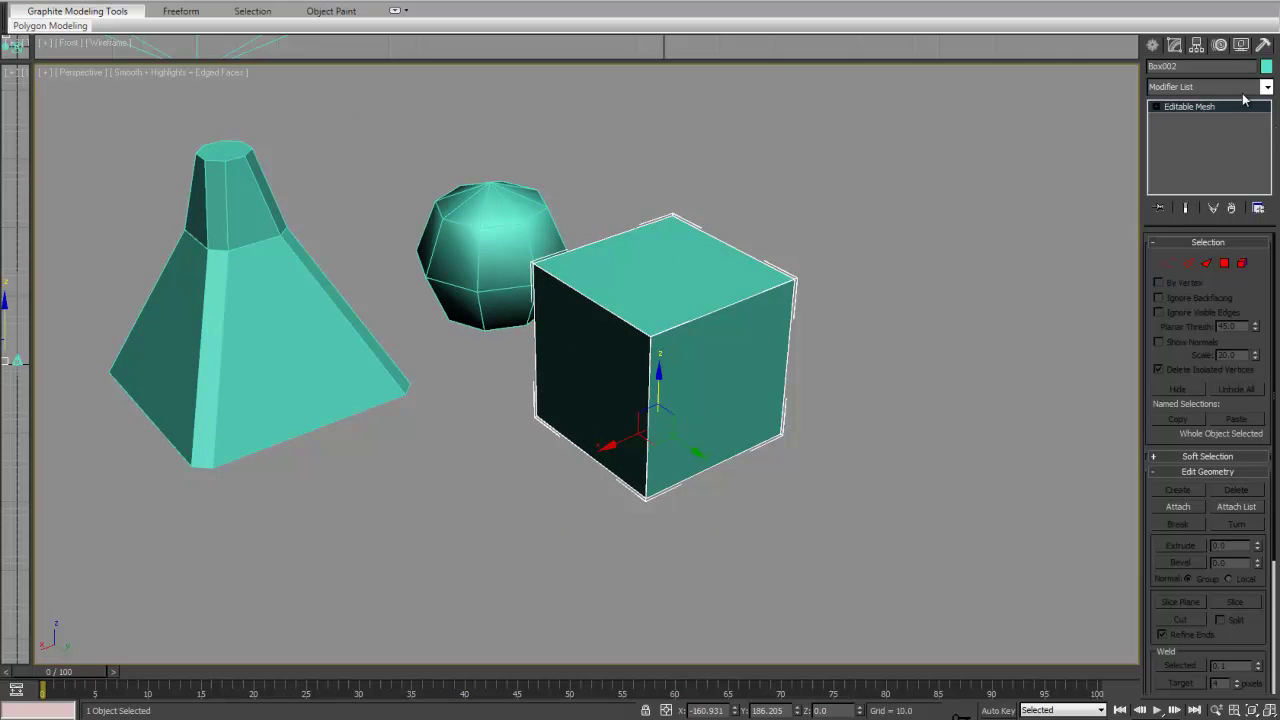
middle_drag(980, 285, 995, 263)
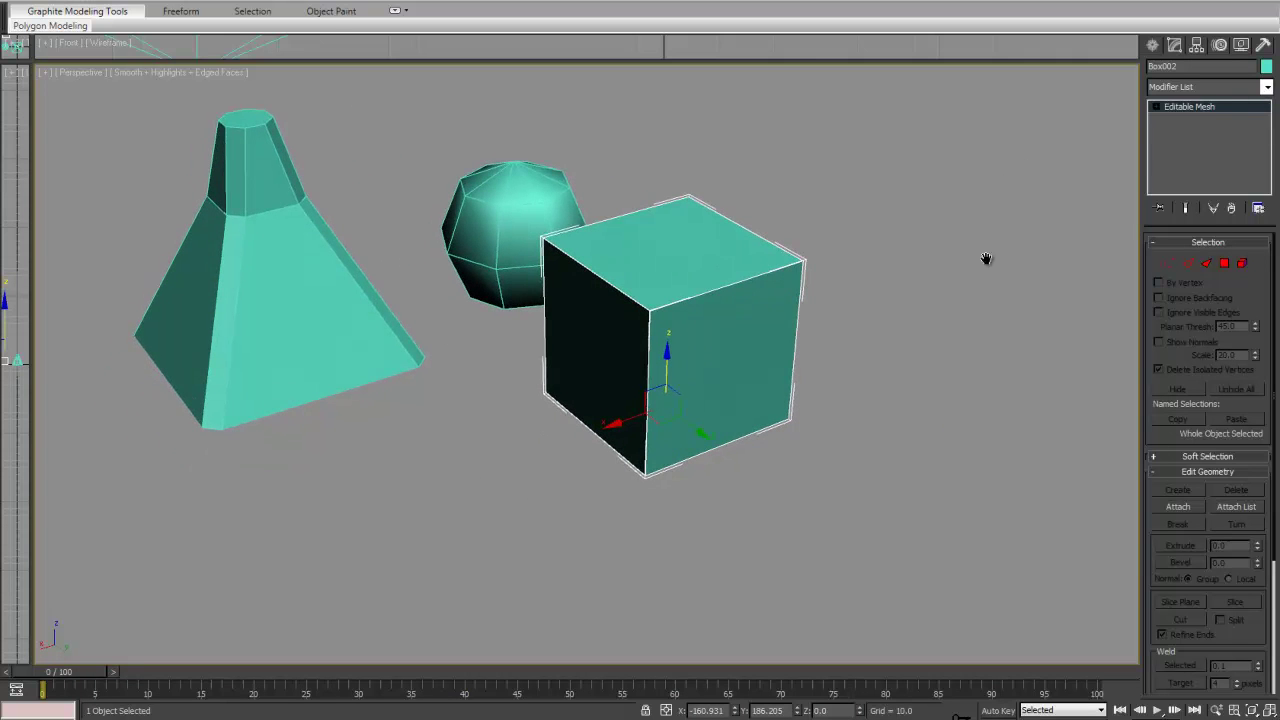
click(1266, 87)
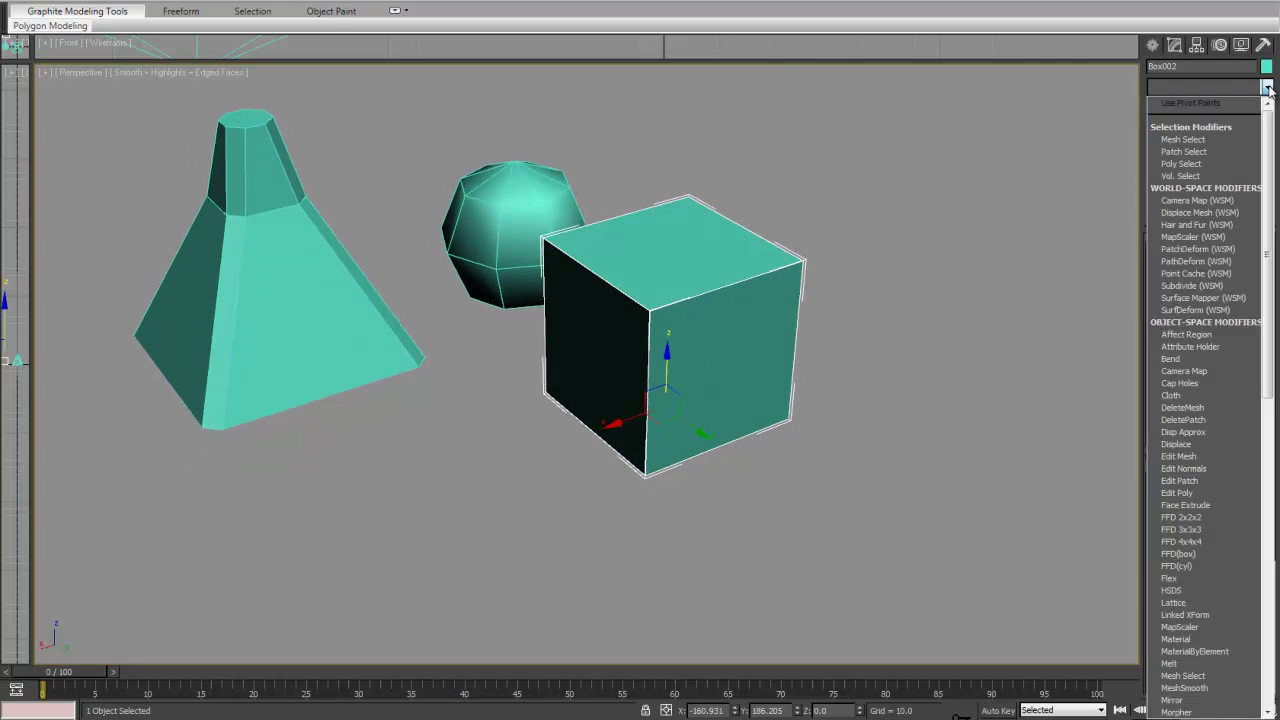
scroll(1245, 490, down, 3)
scroll(1227, 428, up, 3)
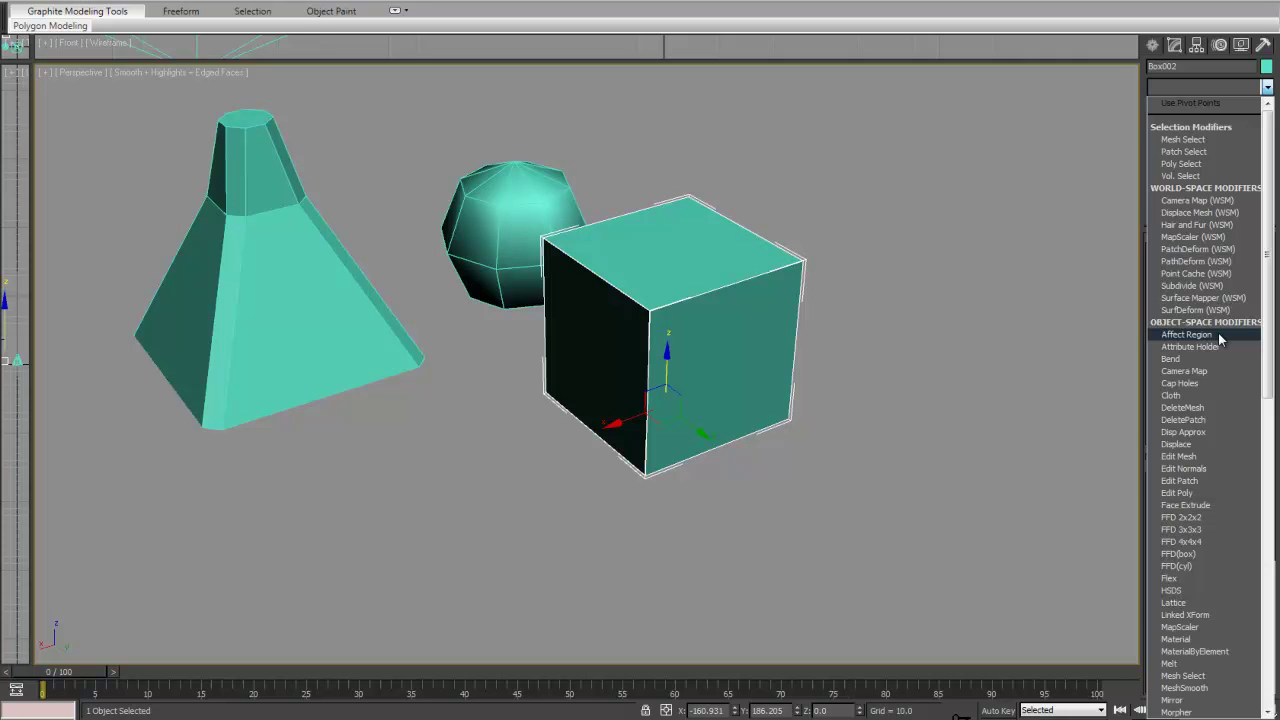
text(uv)
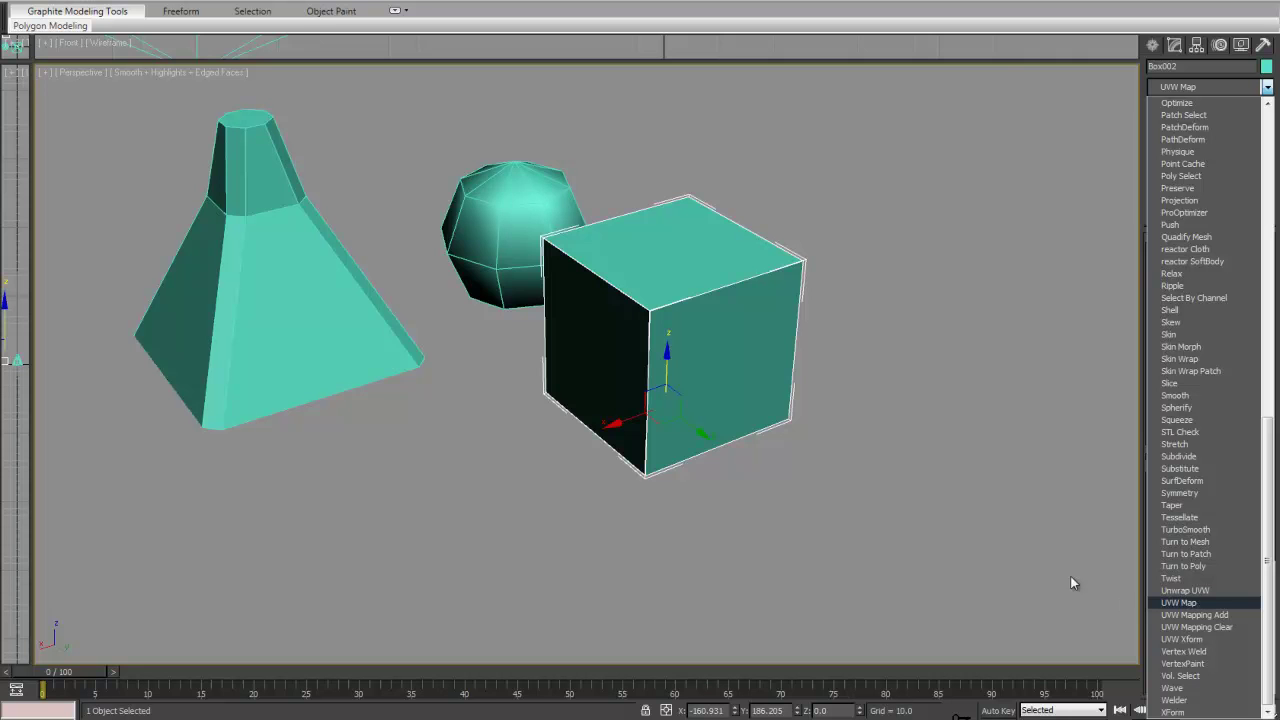
click(955, 457)
Step: Switch the cube to polygon-level editing and activate the second sample material, 02 - Default, in the Material Editor
alt+middle_drag(936, 428, 885, 423)
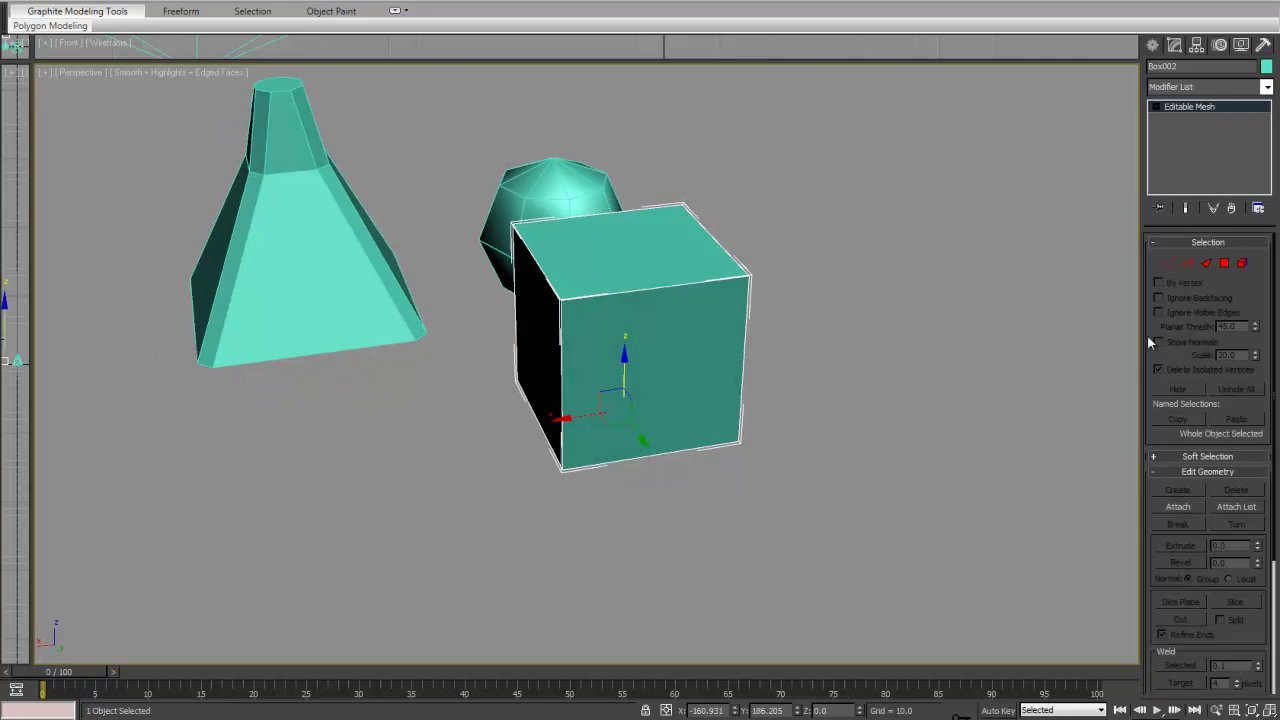
click(1227, 263)
key(m)
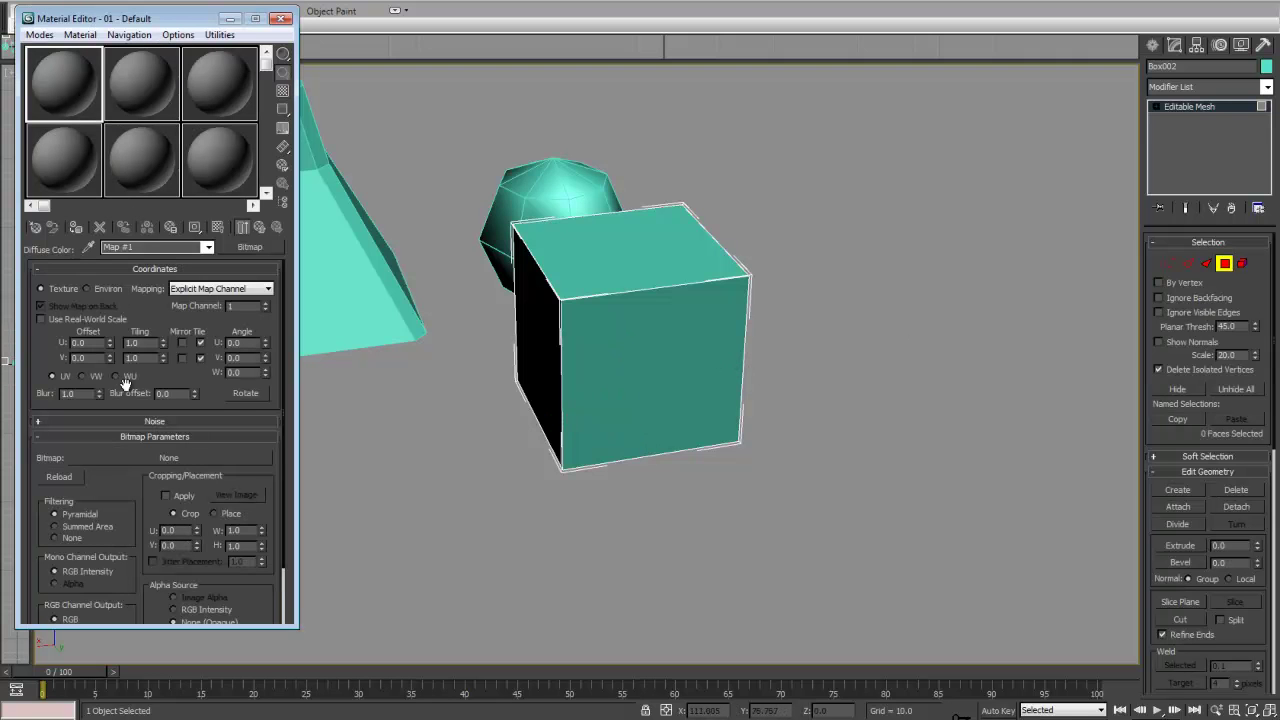
click(121, 95)
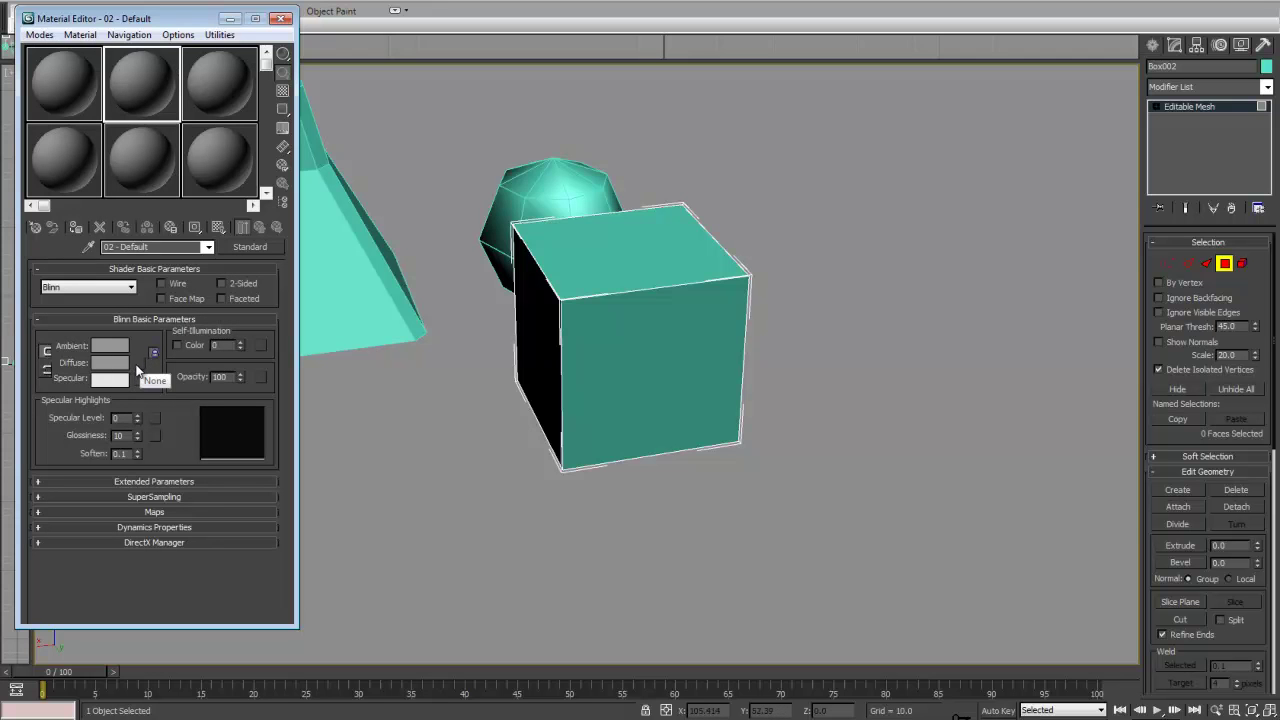
Step: Add a Bitmap map to the material's diffuse color and browse to the images on the Desktop
click(140, 368)
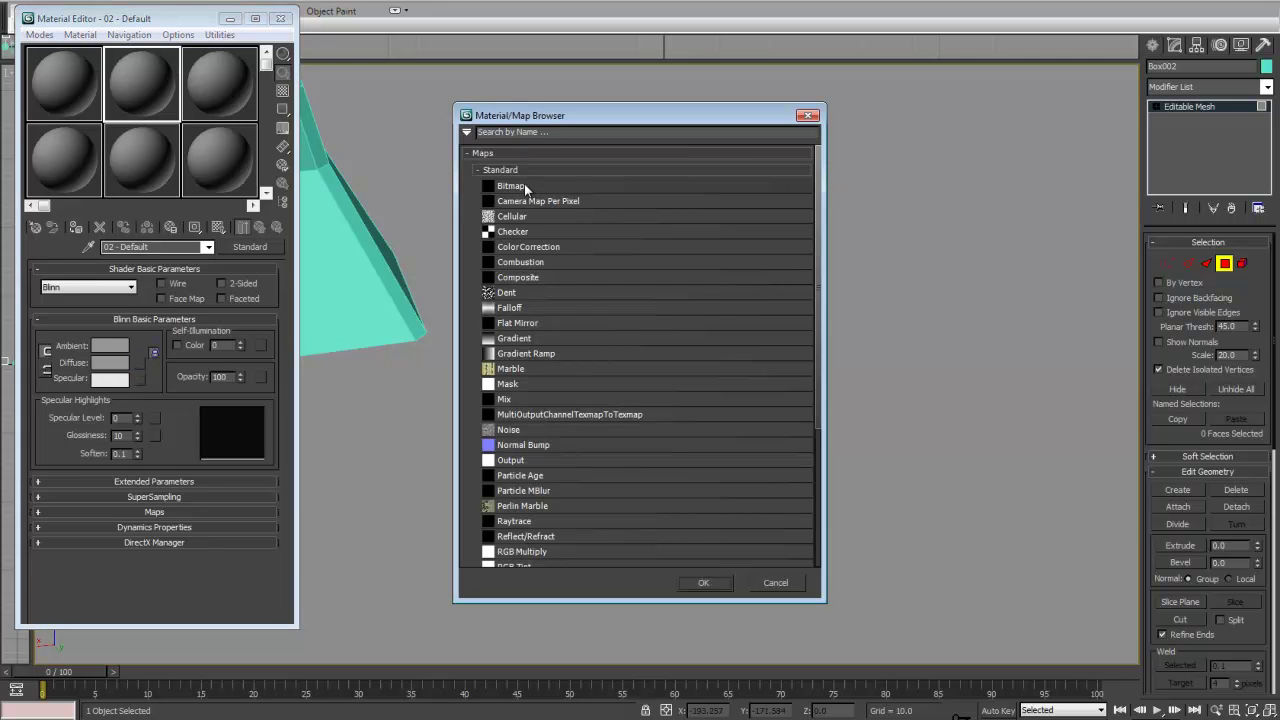
double_click(524, 189)
drag(445, 12, 719, 56)
click(527, 87)
click(527, 87)
click(529, 87)
click(529, 87)
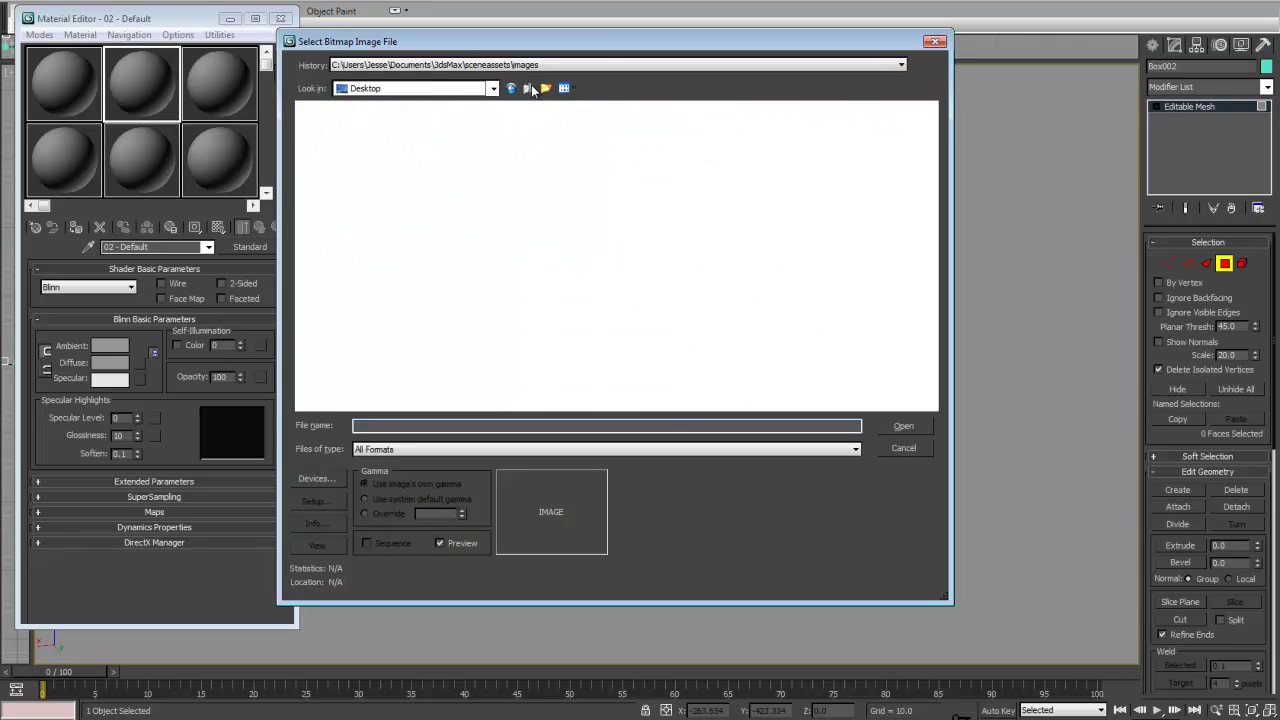
drag(938, 146, 922, 239)
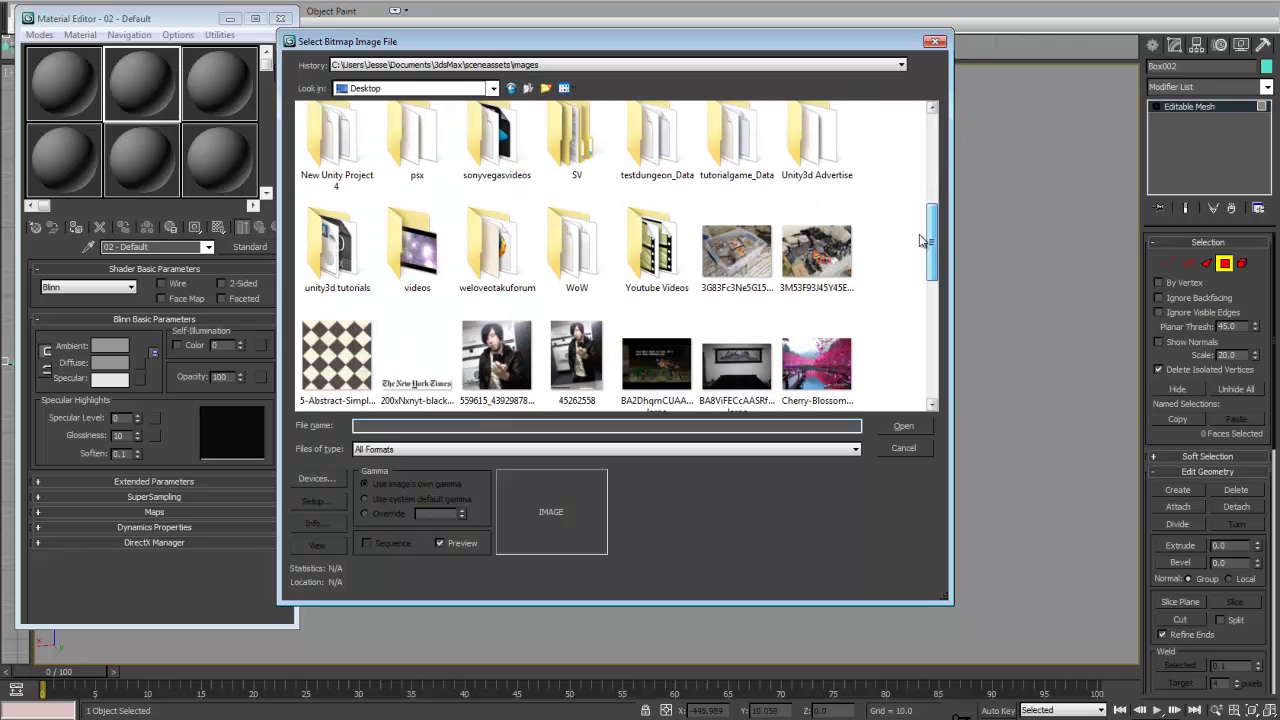
double_click(337, 250)
scroll(500, 258, down, 5)
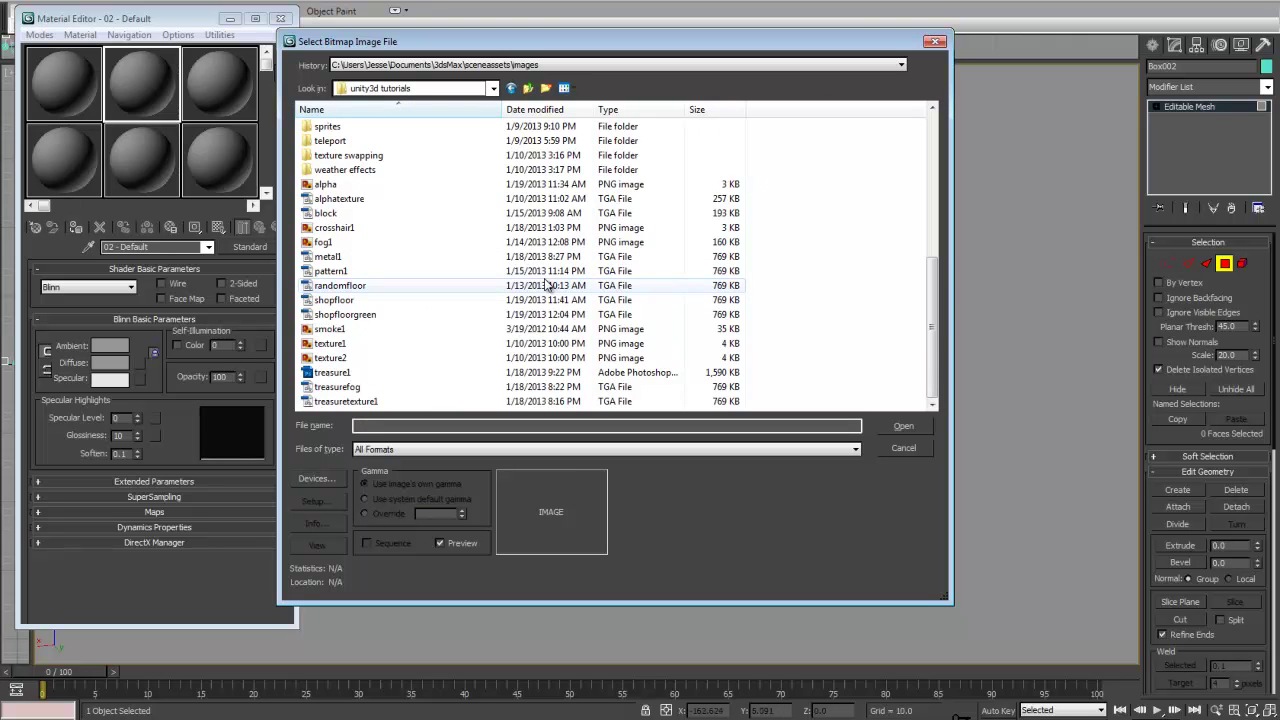
click(528, 88)
Step: Load the image 5-Abstract-Simple-Patterns-with-PSD-Pat-File-thumb02 as the diffuse bitmap and return to the parent material
scroll(380, 290, down, 2)
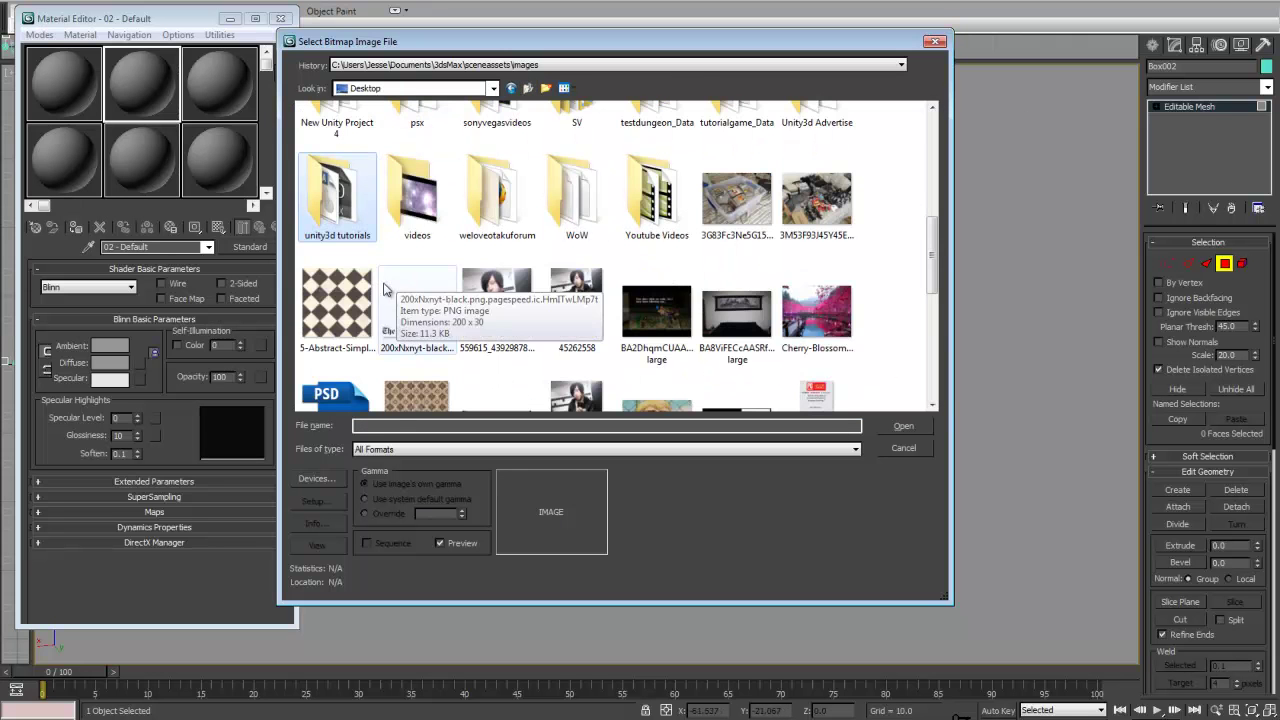
click(345, 302)
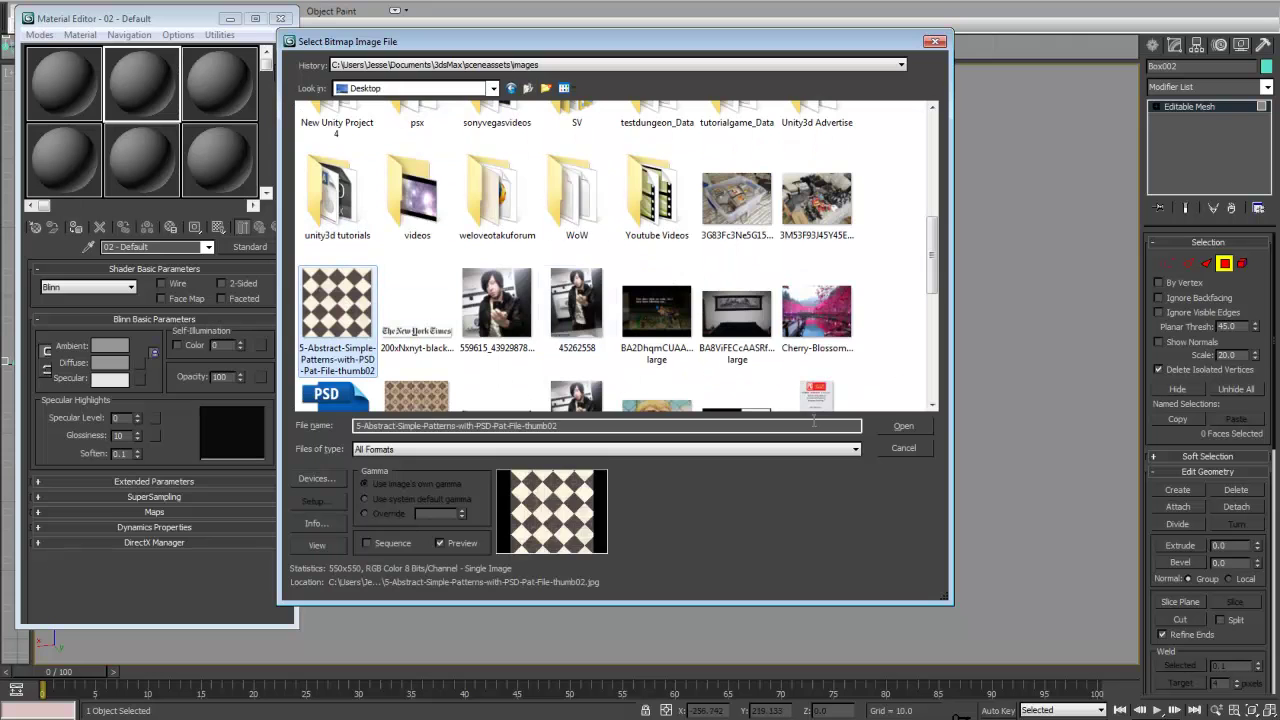
click(906, 426)
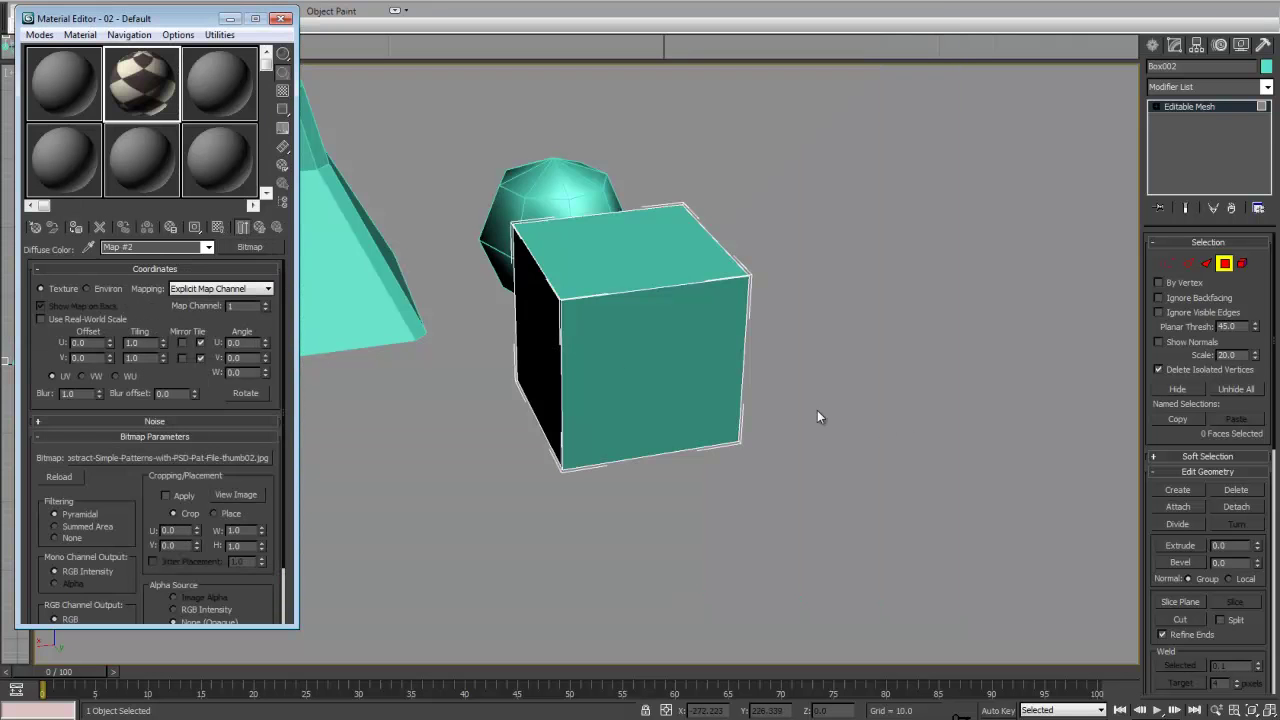
click(240, 229)
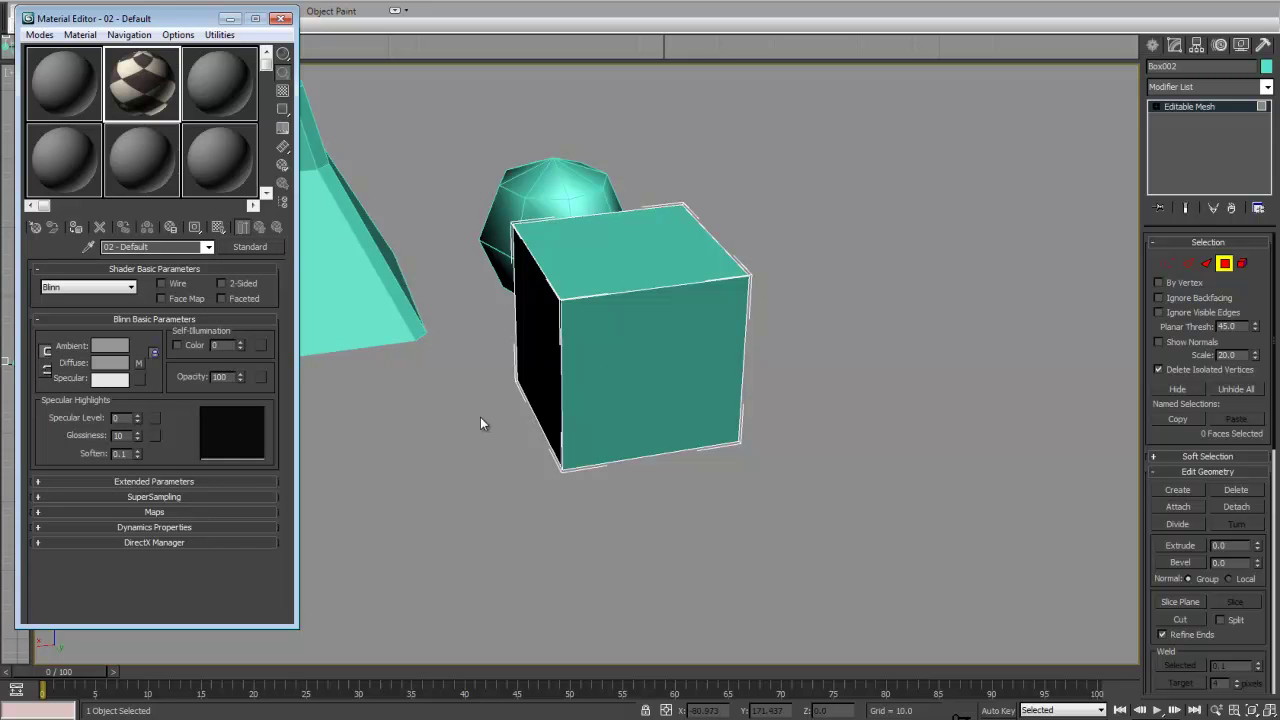
Step: Select one side face of the cube and clear the selection again
alt+middle_drag(771, 295, 723, 320)
click(741, 257)
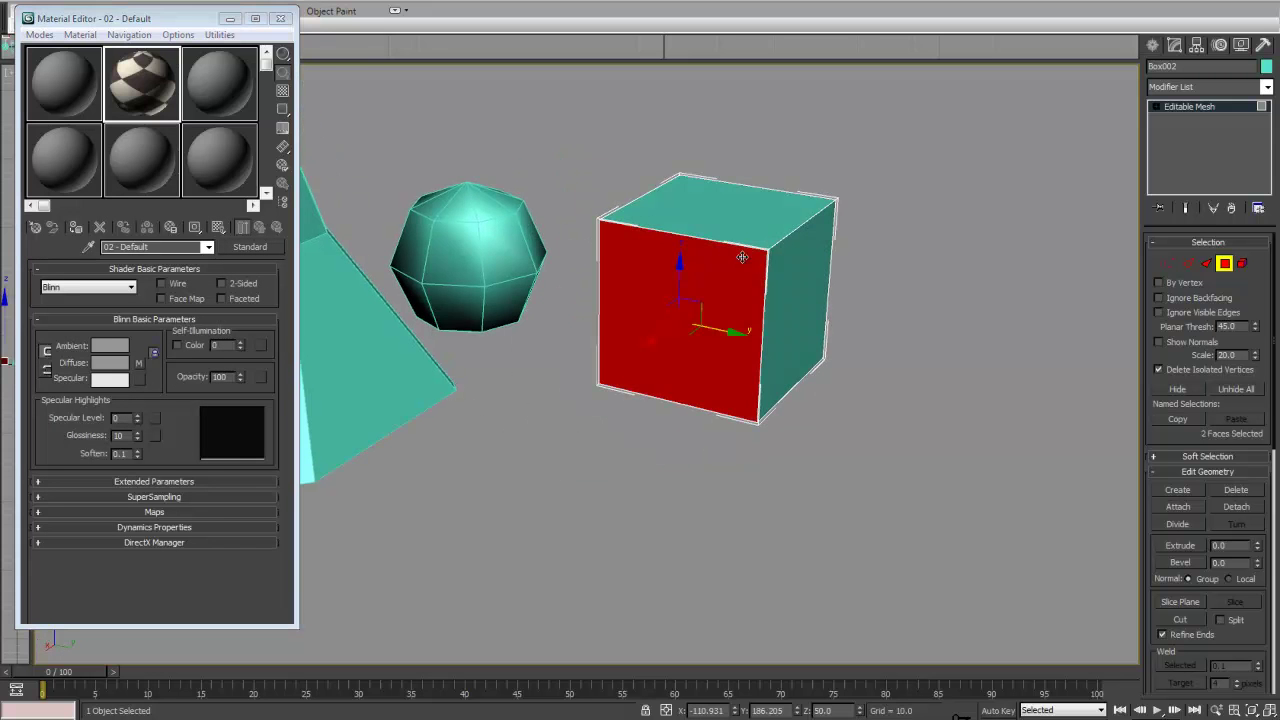
click(872, 281)
alt+middle_drag(872, 281, 702, 318)
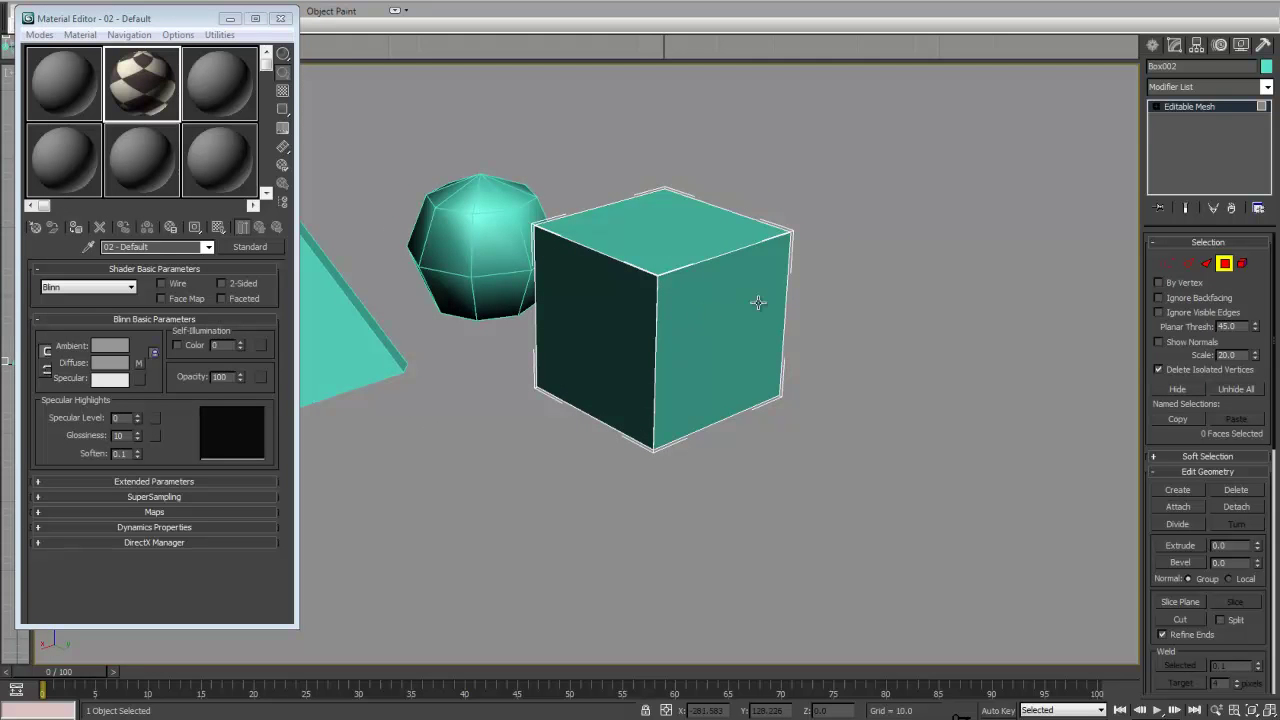
Step: Try assigning the checkered material to the whole cube outside polygon level, and undo the assignment
key(4)
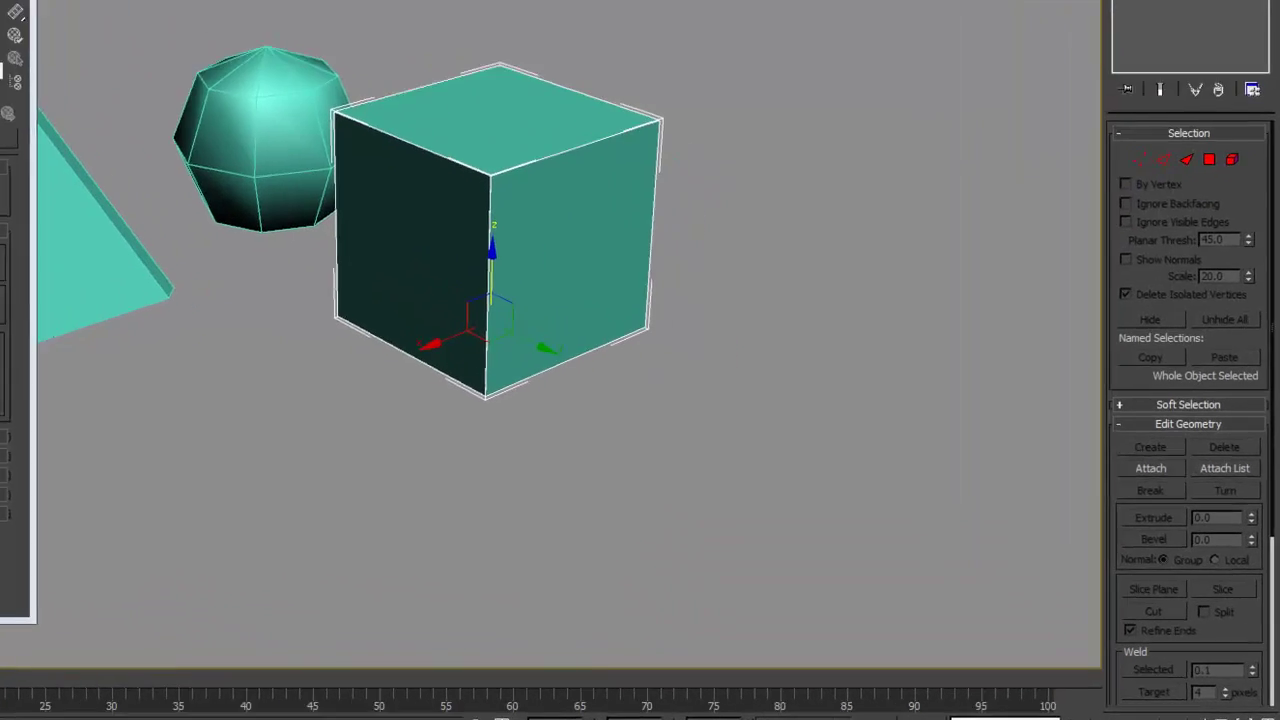
click(76, 227)
alt+middle_drag(381, 209, 560, 203)
key(ctrl+z)
Step: Try assigning the checkered material with only the cube's top face selected, and undo it
click(1207, 143)
click(516, 96)
alt+middle_drag(516, 96, 540, 130)
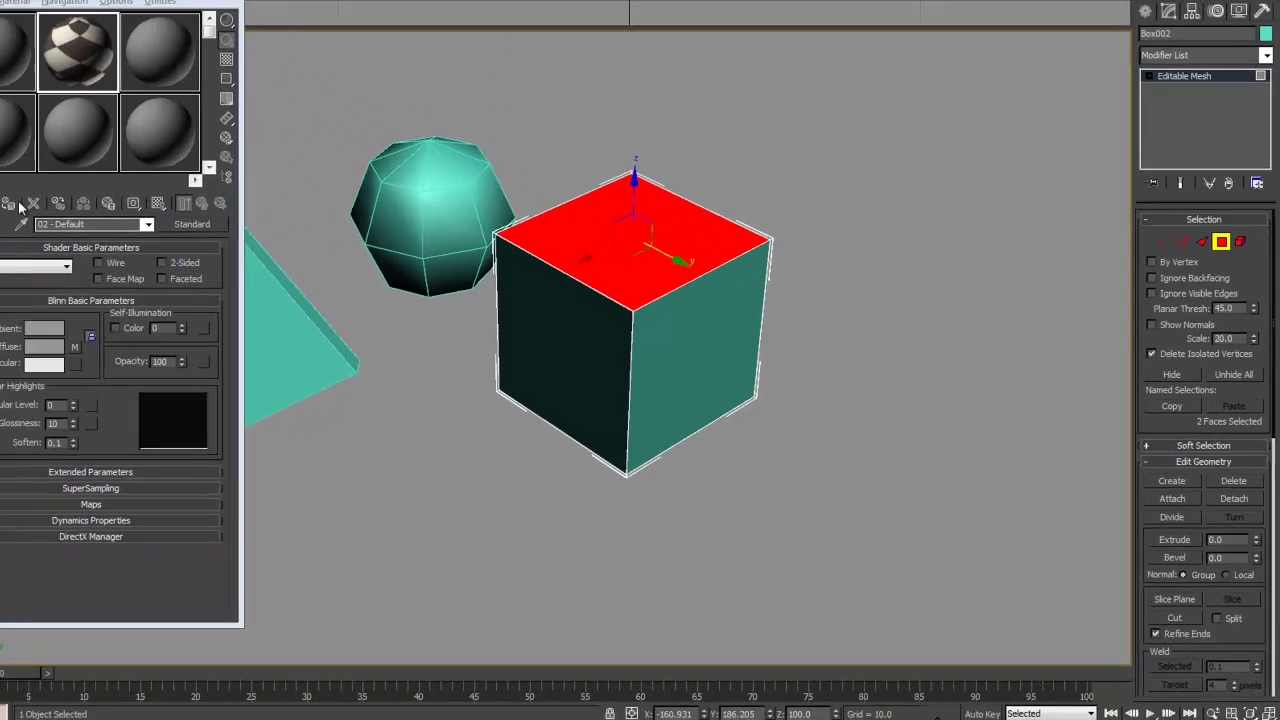
click(77, 227)
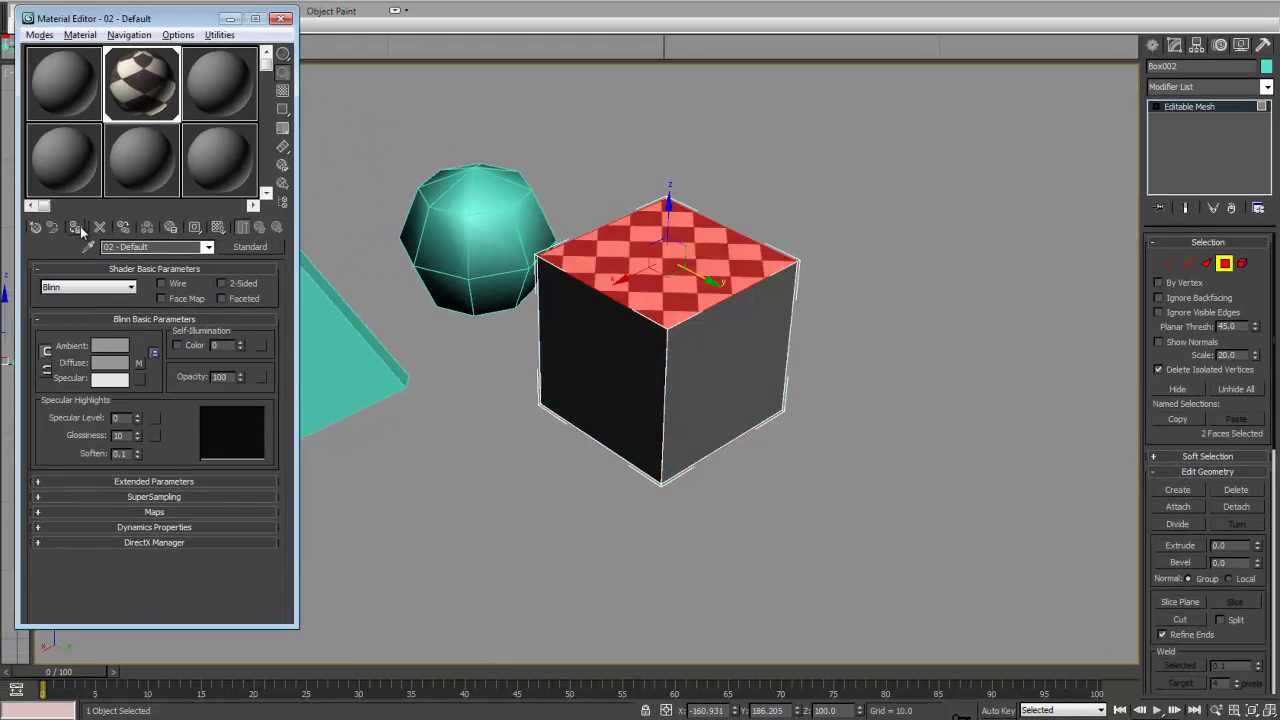
click(894, 174)
alt+middle_drag(894, 174, 773, 328)
key(ctrl+z)
key(ctrl+z)
click(920, 286)
alt+middle_drag(920, 285, 978, 262)
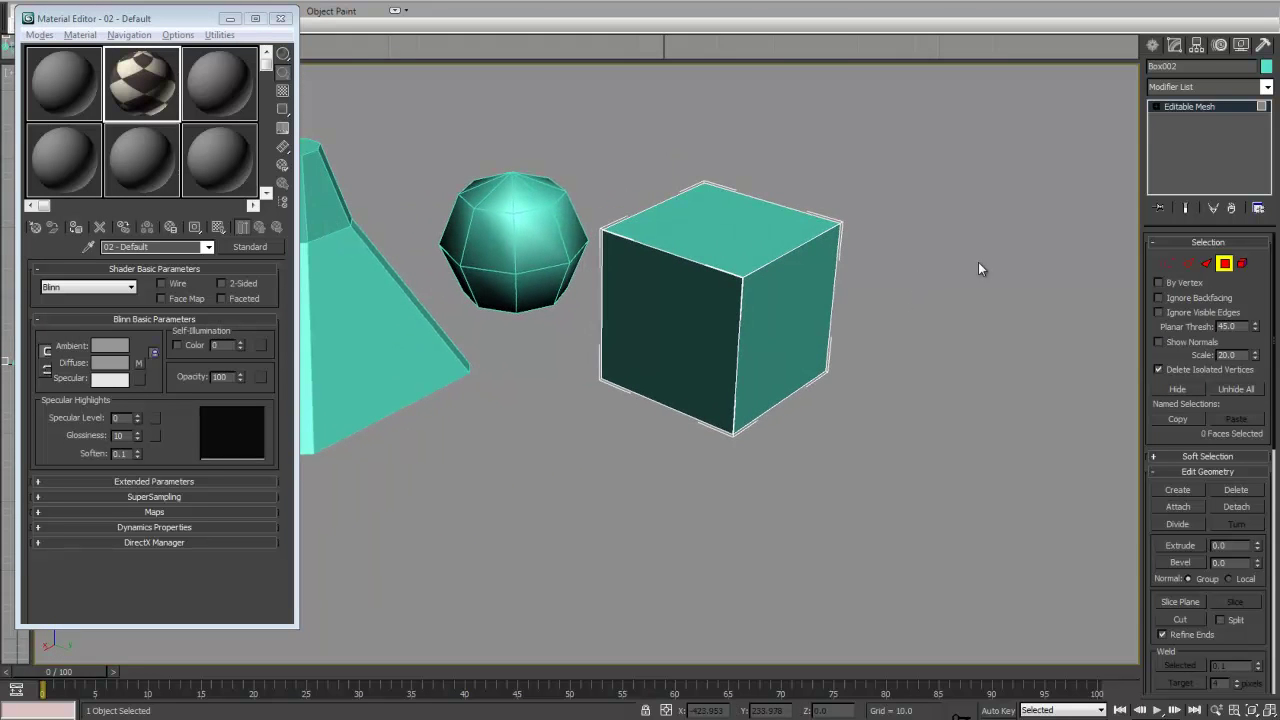
Step: Assign the checkered material to the whole cube and re-enter polygon-level editing
click(1224, 263)
click(77, 227)
alt+middle_drag(674, 259, 623, 263)
click(1224, 263)
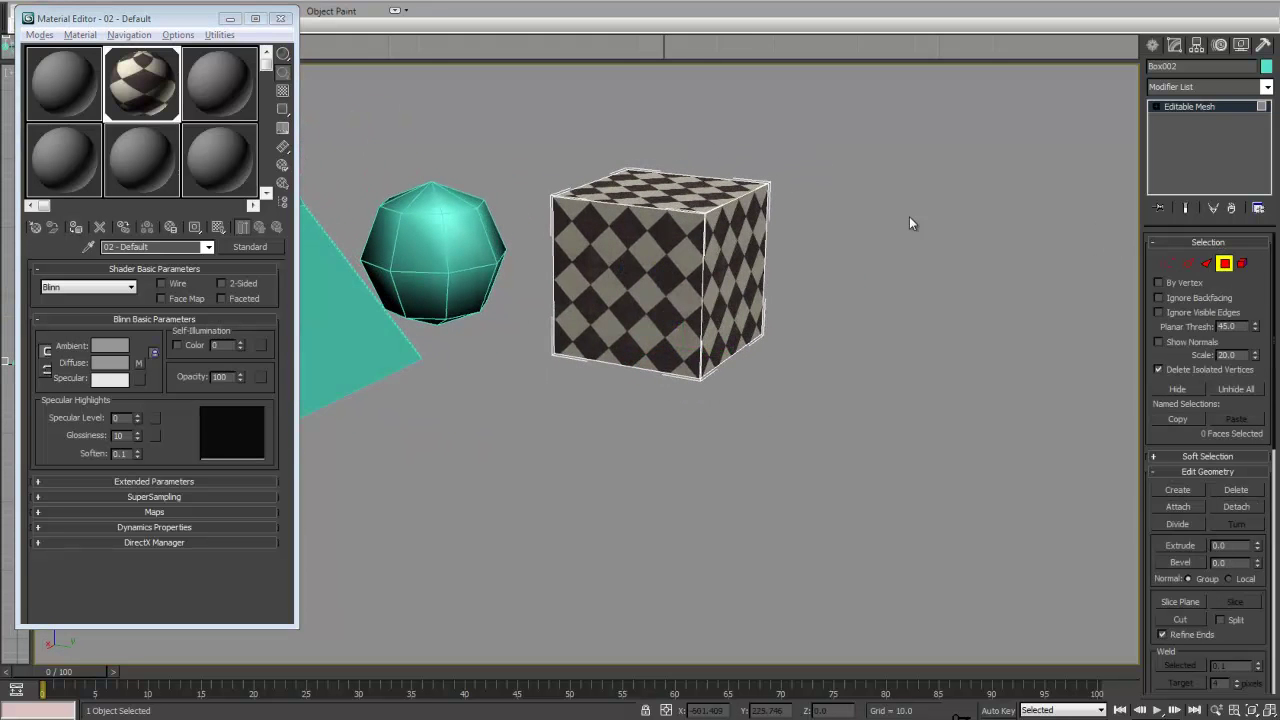
Step: Select all of the cube's polygons and apply a UVW Map modifier to them
drag(500, 131, 837, 360)
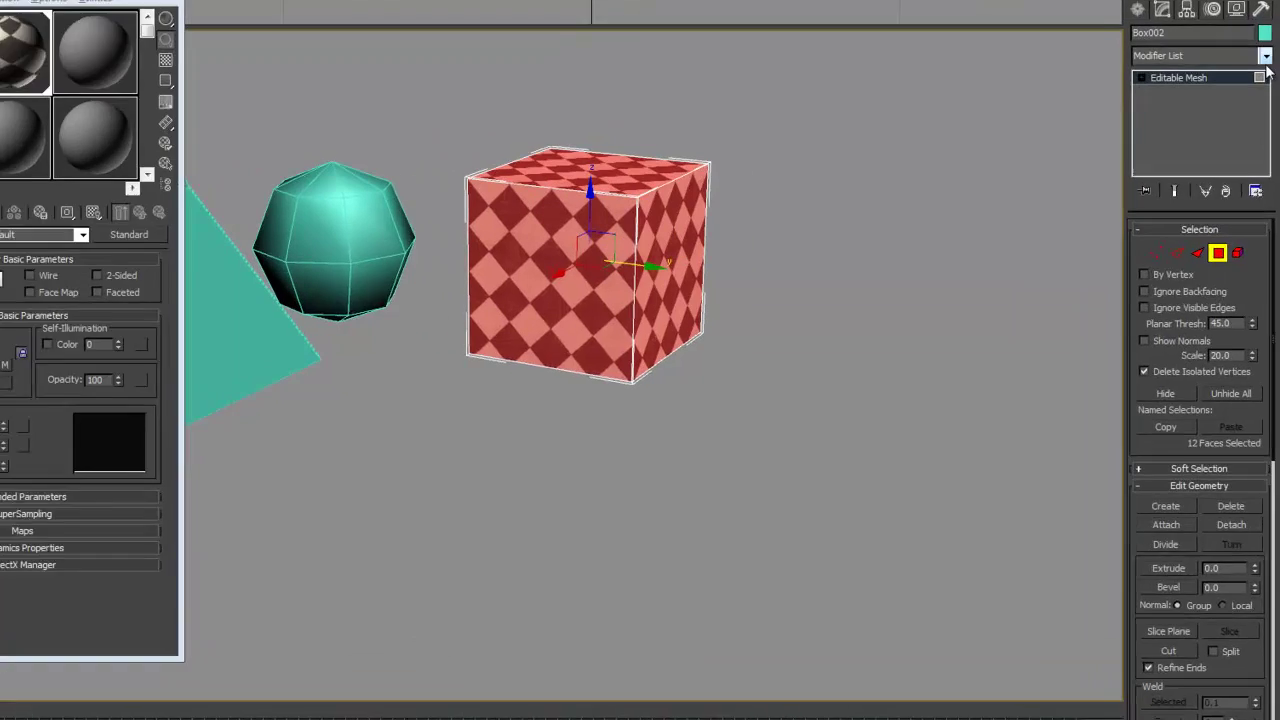
click(1265, 57)
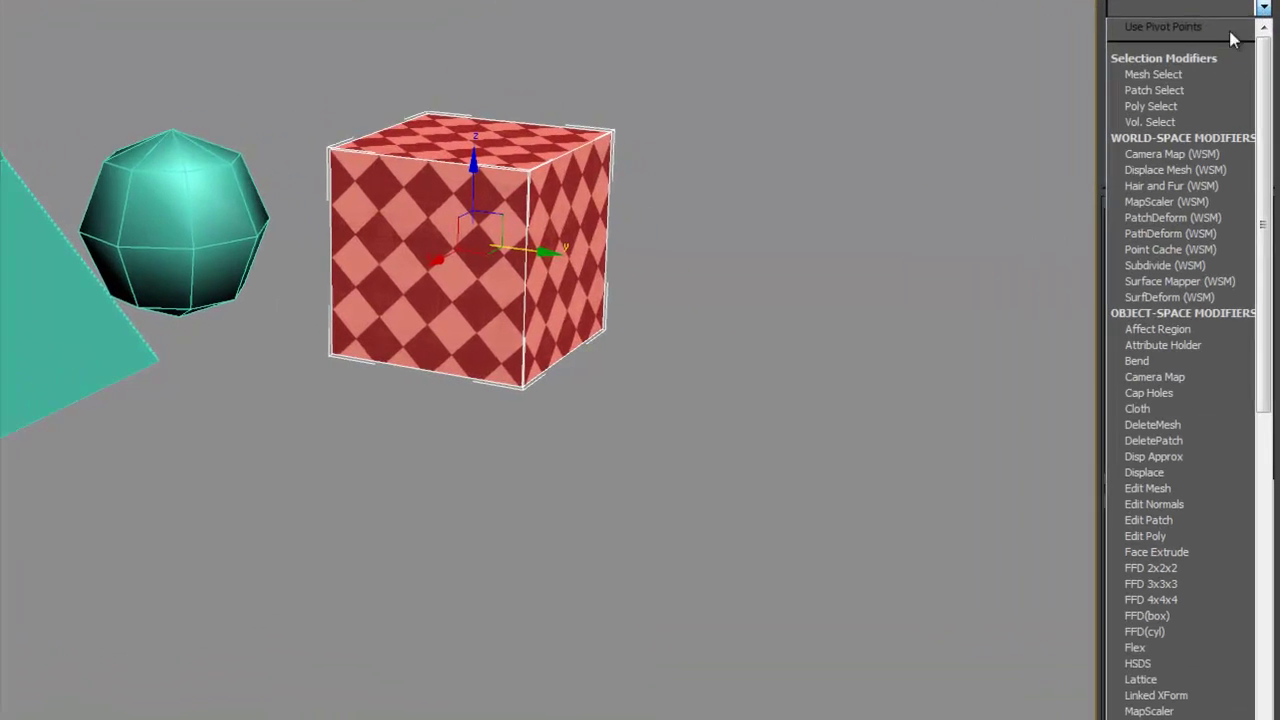
text(uvw)
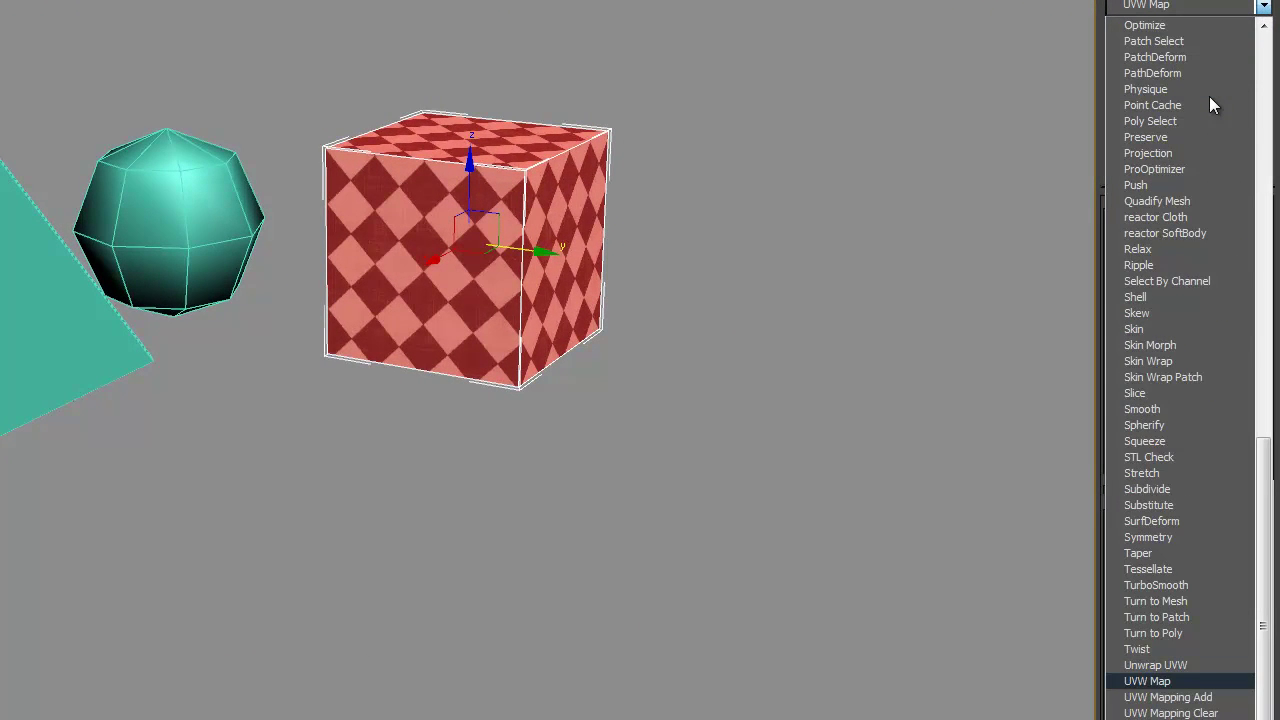
key(Return)
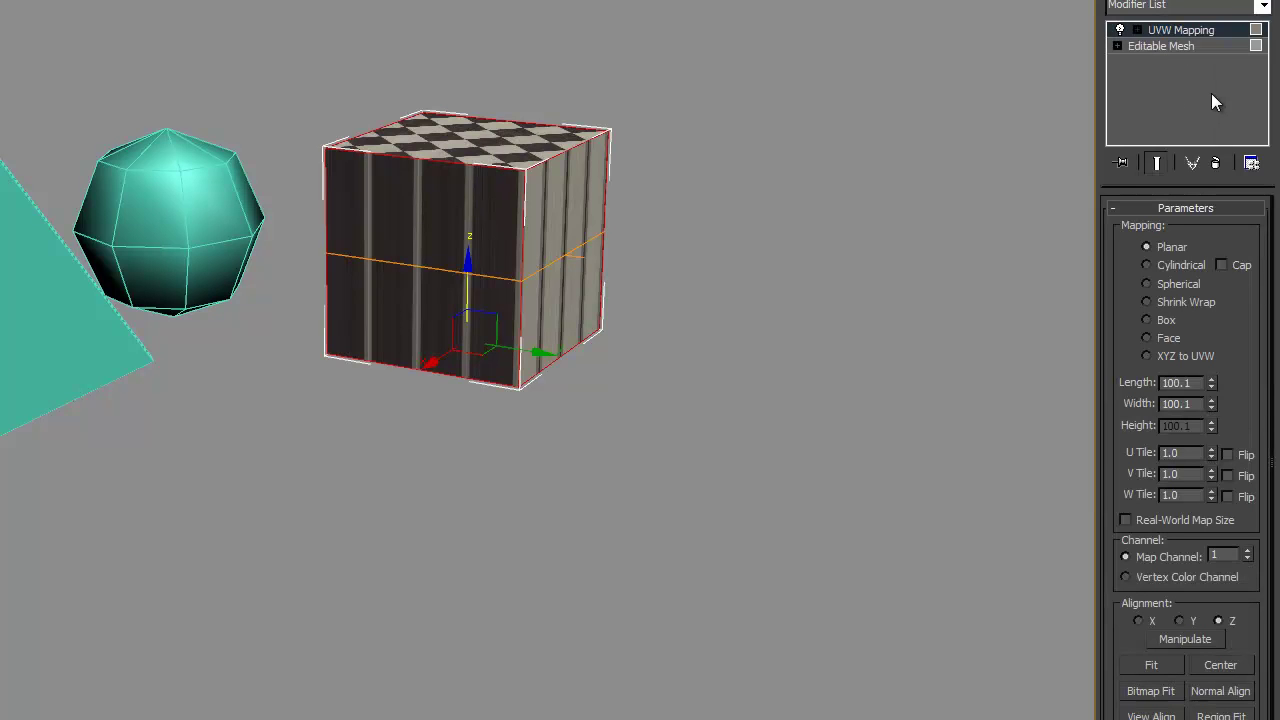
Step: Examine how the planar mapping lays the pattern over the cube's top and side faces
alt+middle_drag(816, 258, 783, 269)
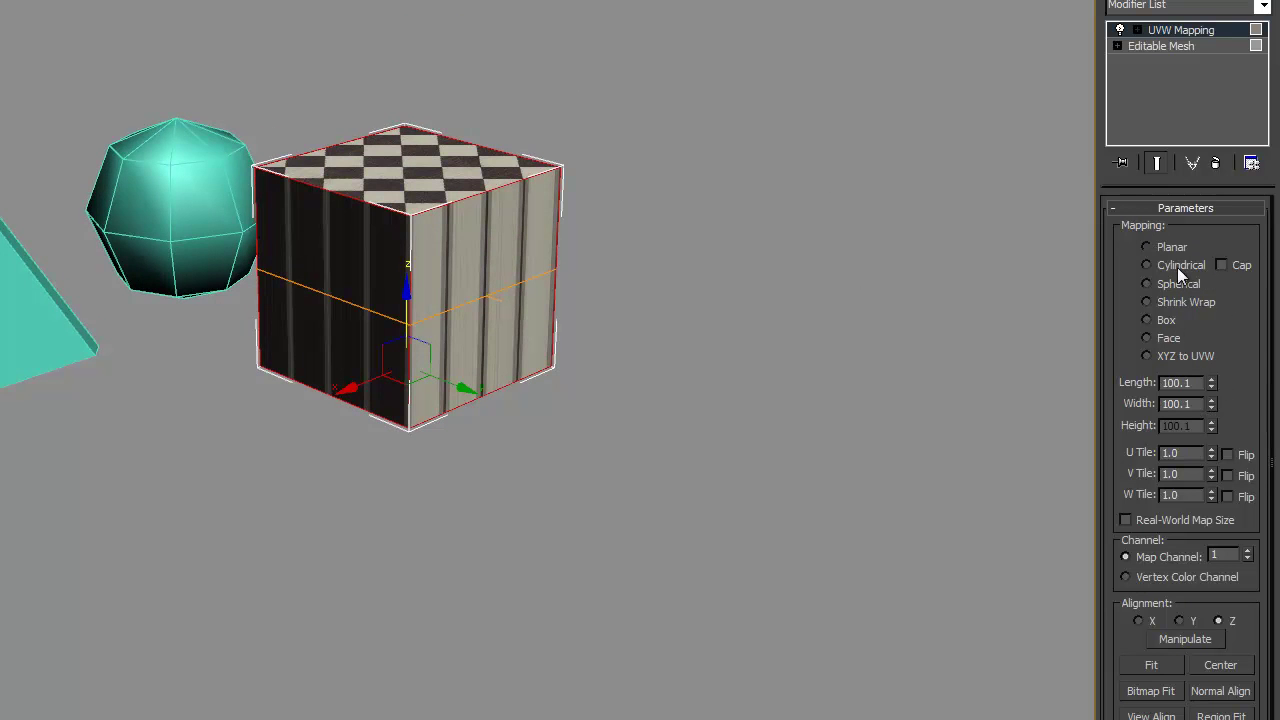
alt+middle_drag(662, 172, 703, 234)
scroll(703, 228, up, 3)
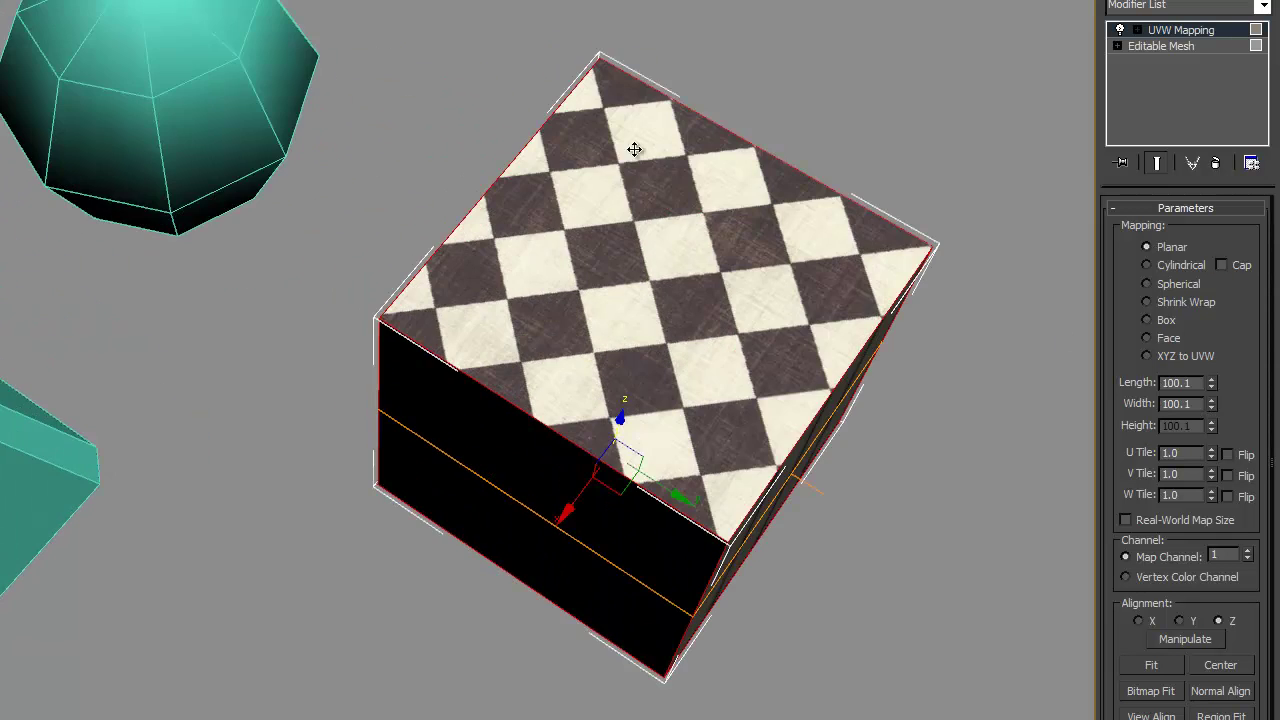
alt+middle_drag(631, 257, 552, 370)
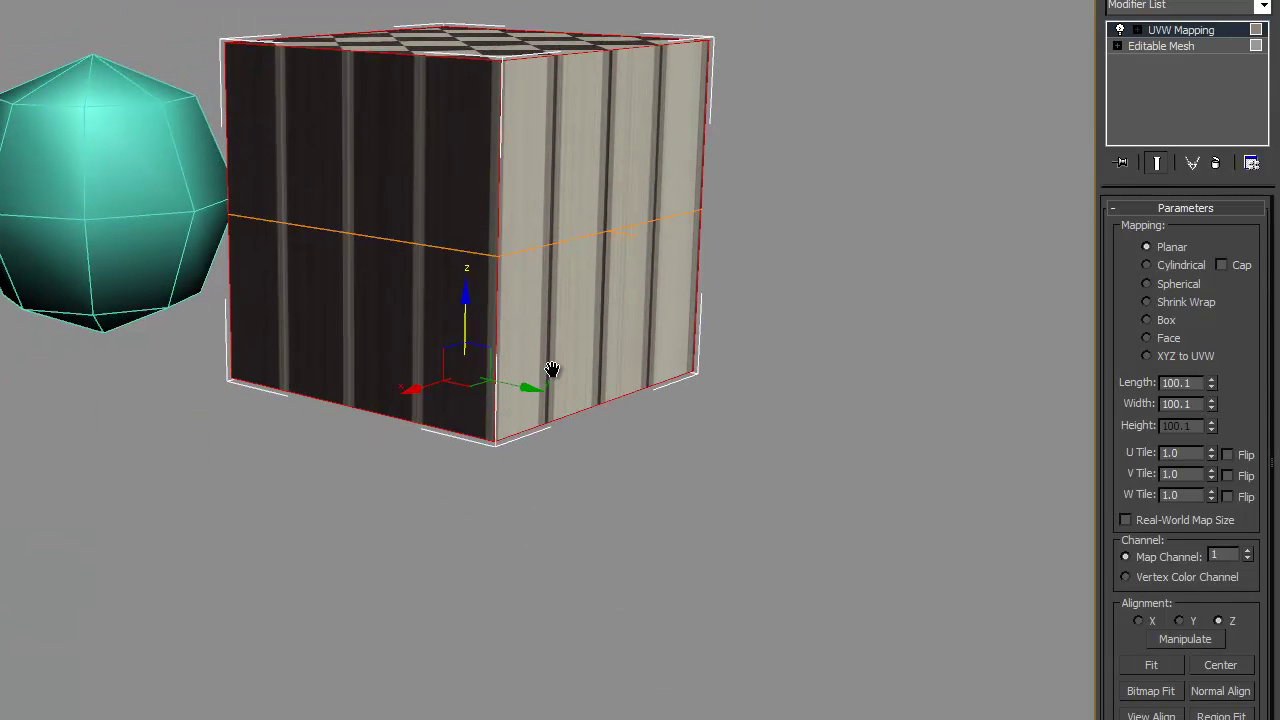
Step: Switch the cube's UVW Map projection to Box and check the pattern on its sides
click(1151, 318)
alt+middle_drag(545, 288, 805, 328)
scroll(587, 291, down, 2)
scroll(560, 262, up, 2)
alt+middle_drag(558, 263, 550, 258)
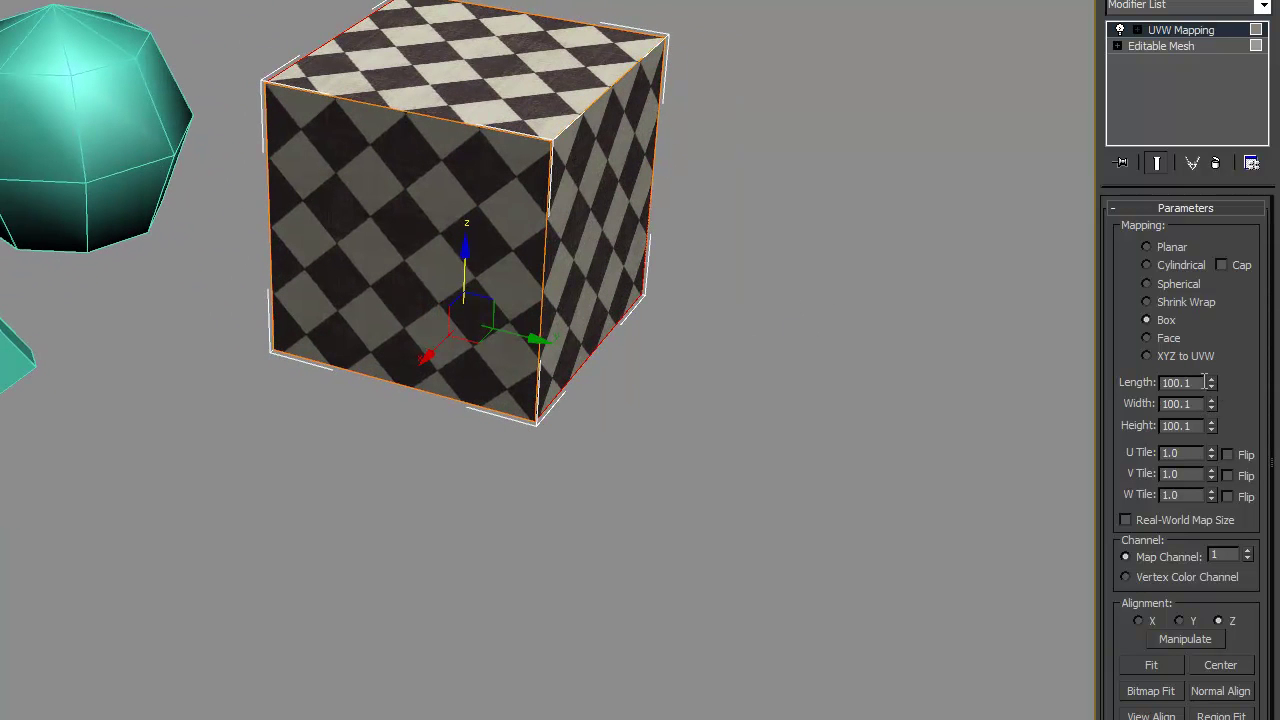
Step: Reduce the mapping length and width so the checkered pattern repeats more densely on the cube
drag(1213, 383, 1213, 460)
drag(1211, 408, 1212, 471)
alt+middle_drag(740, 380, 565, 168)
Step: Convert the textured cube to an Editable Mesh, collapsing the UVW Map modifier into it
right_click(565, 166)
mouse_move(700, 350)
click(769, 350)
click(717, 275)
alt+middle_drag(717, 275, 509, 271)
click(509, 271)
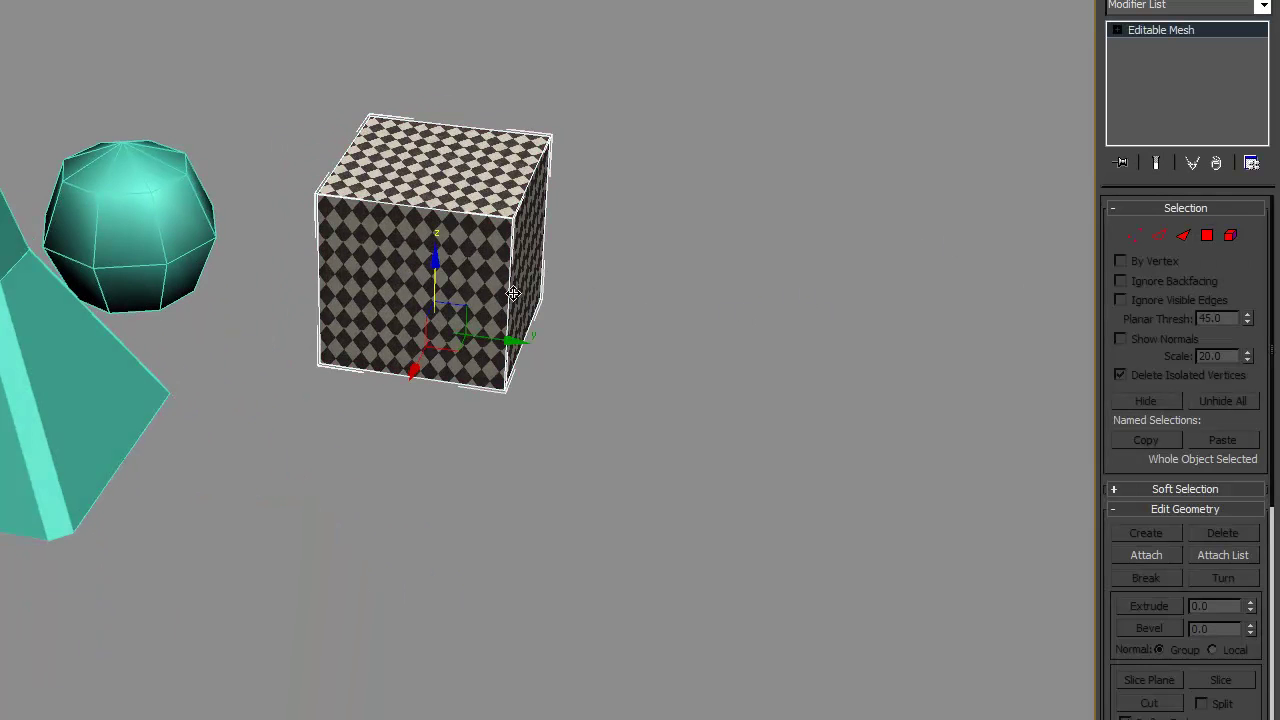
alt+middle_drag(639, 246, 566, 260)
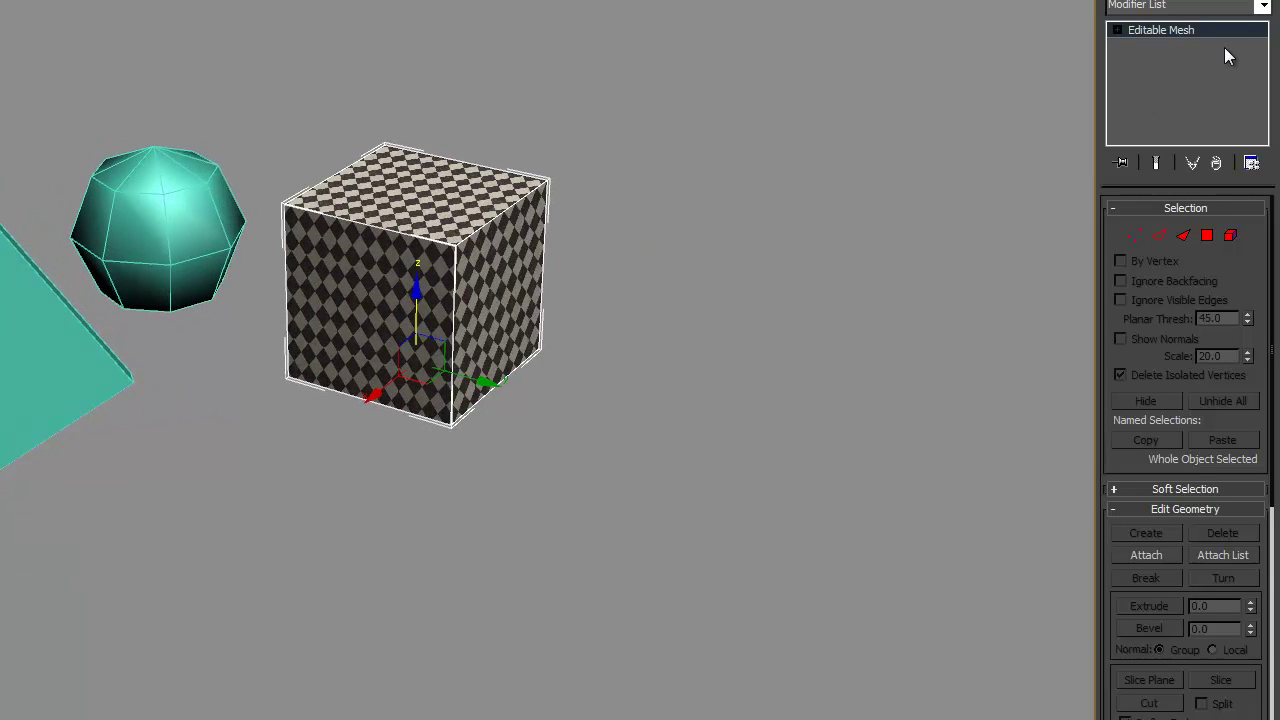
Step: Try adding another UVW Map modifier to the cube, look through its mapping parameters, and undo it
click(1263, 6)
scroll(1207, 94, down, 12)
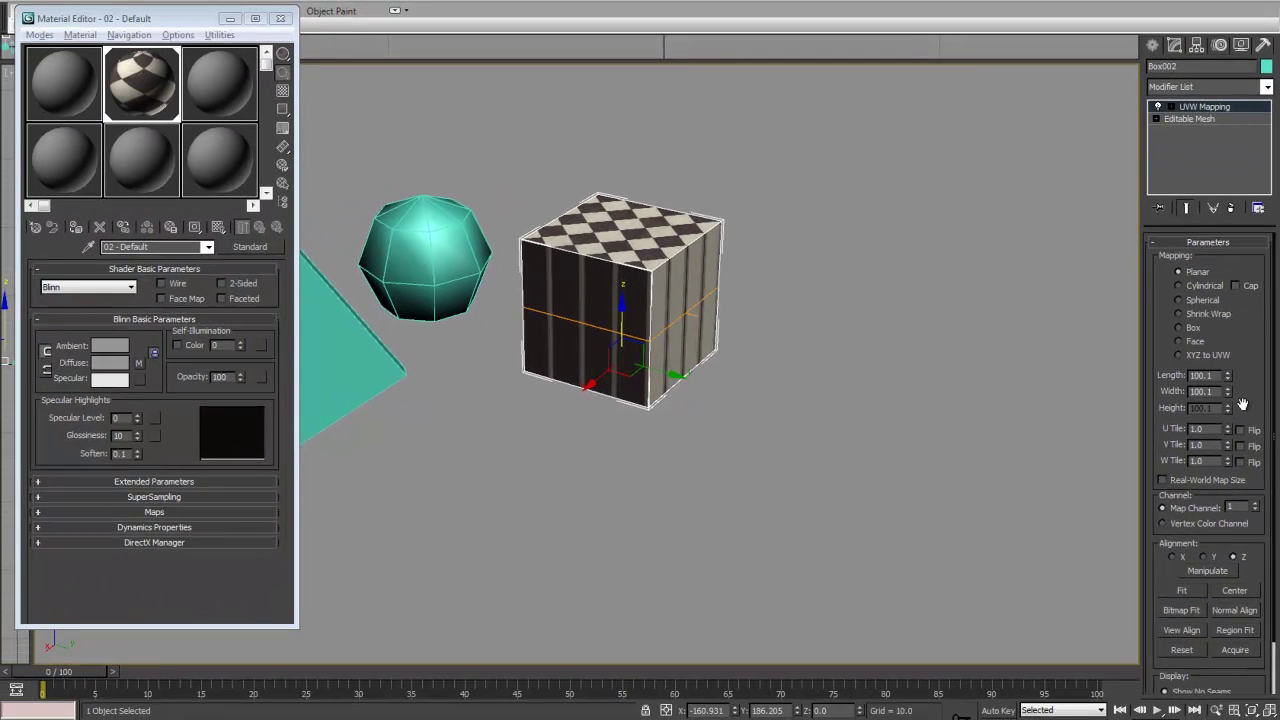
drag(1254, 416, 1263, 246)
drag(1257, 316, 1271, 415)
middle_drag(881, 338, 881, 354)
key(ctrl+z)
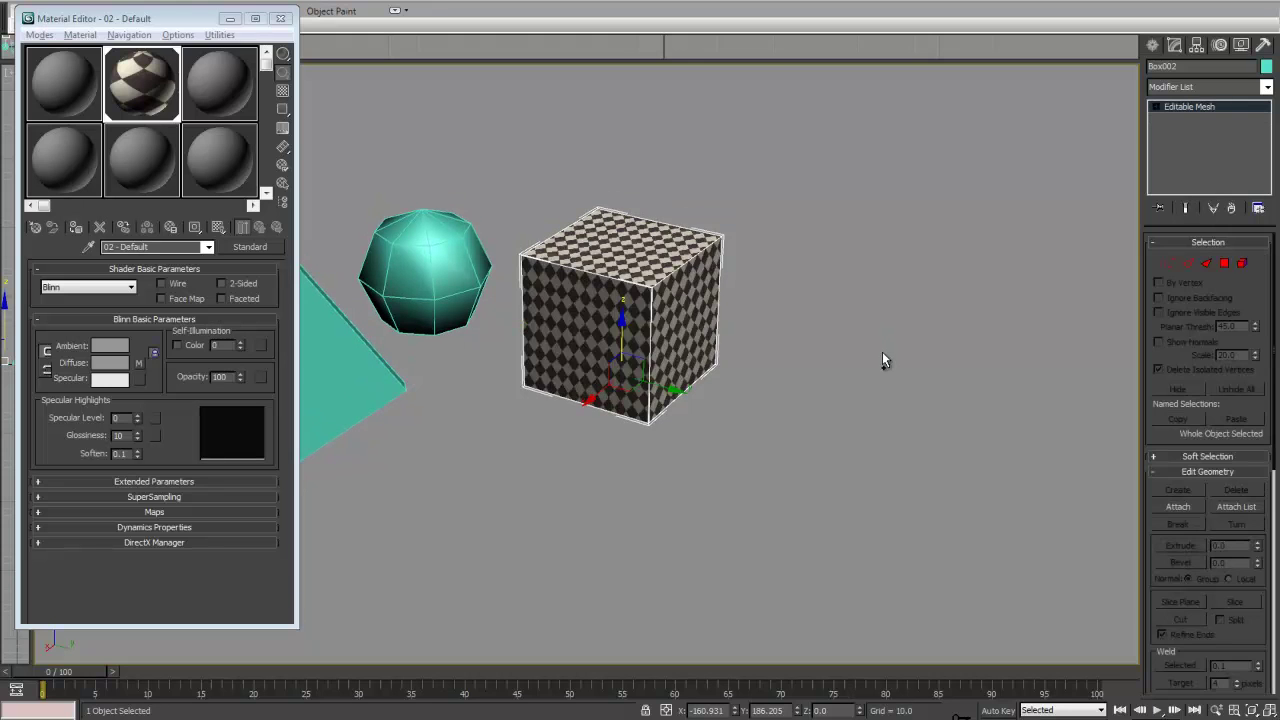
Step: Deselect the cube, close the Material Editor and bring up the standard primitives for object creation
right_click(772, 241)
click(786, 255)
click(801, 259)
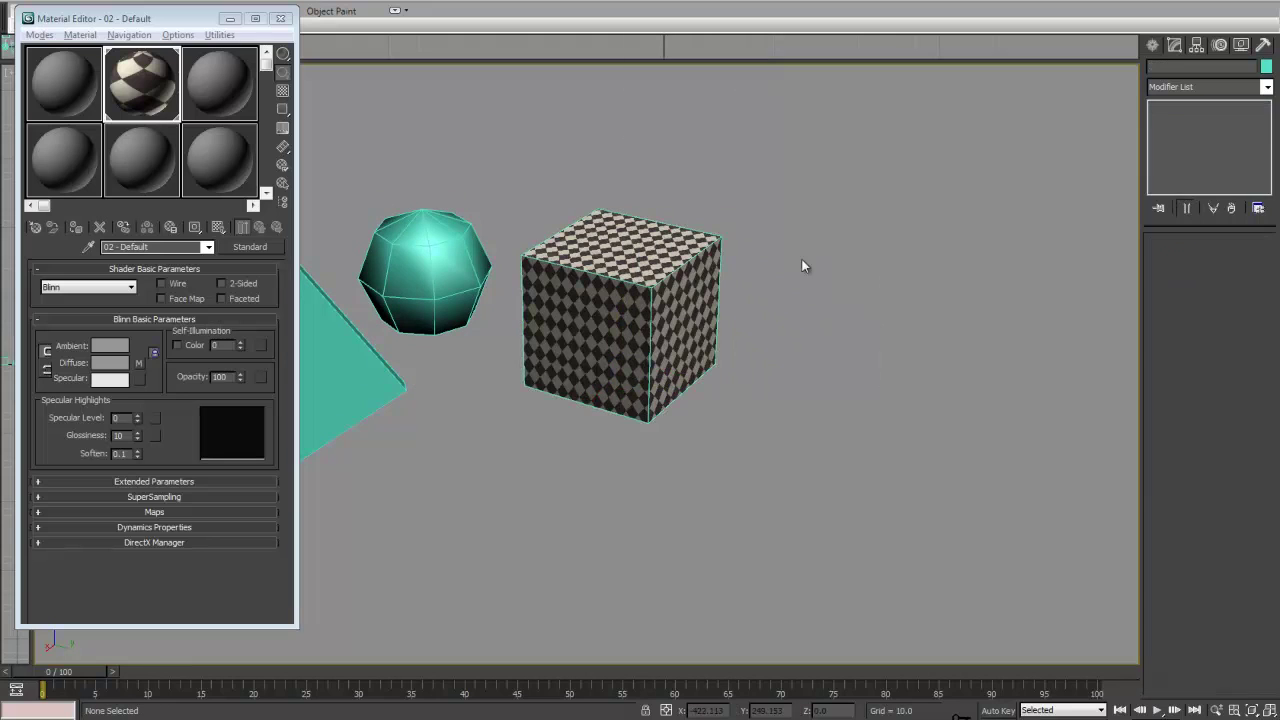
click(283, 20)
click(1153, 45)
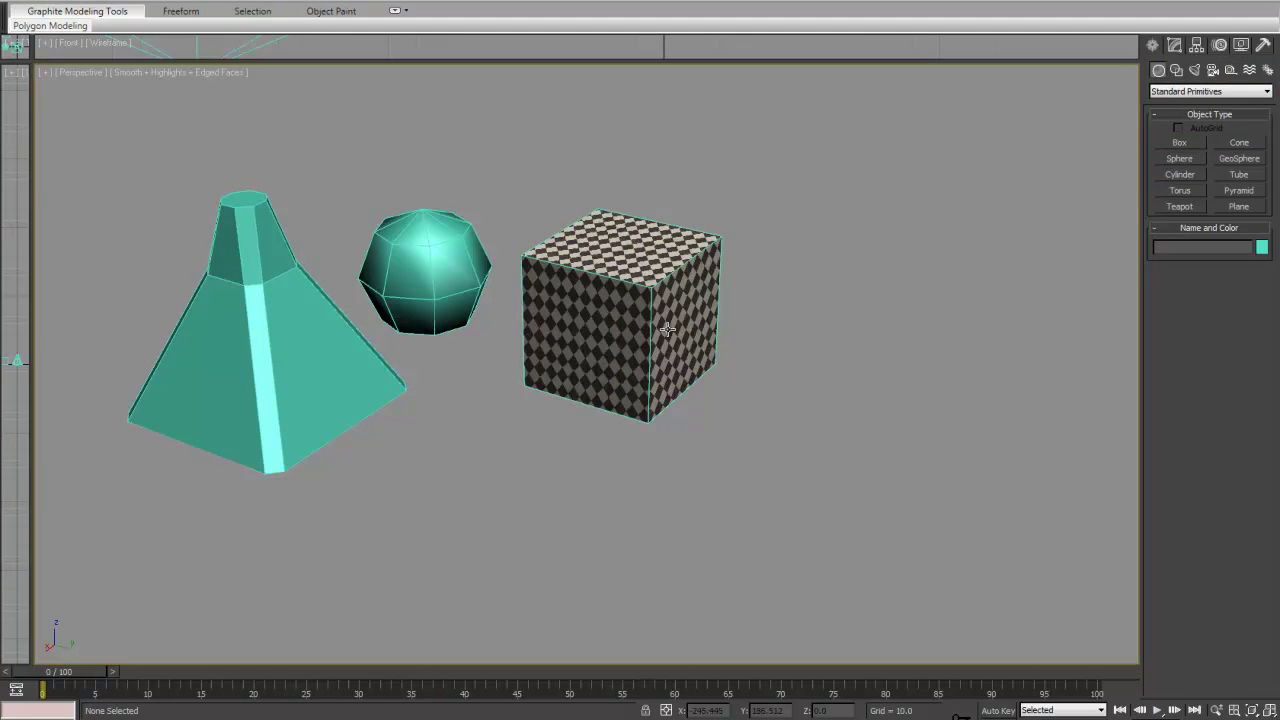
Step: Examine the tapered pyramid, the sphere and the checkered cube from several angles
middle_drag(745, 353, 840, 351)
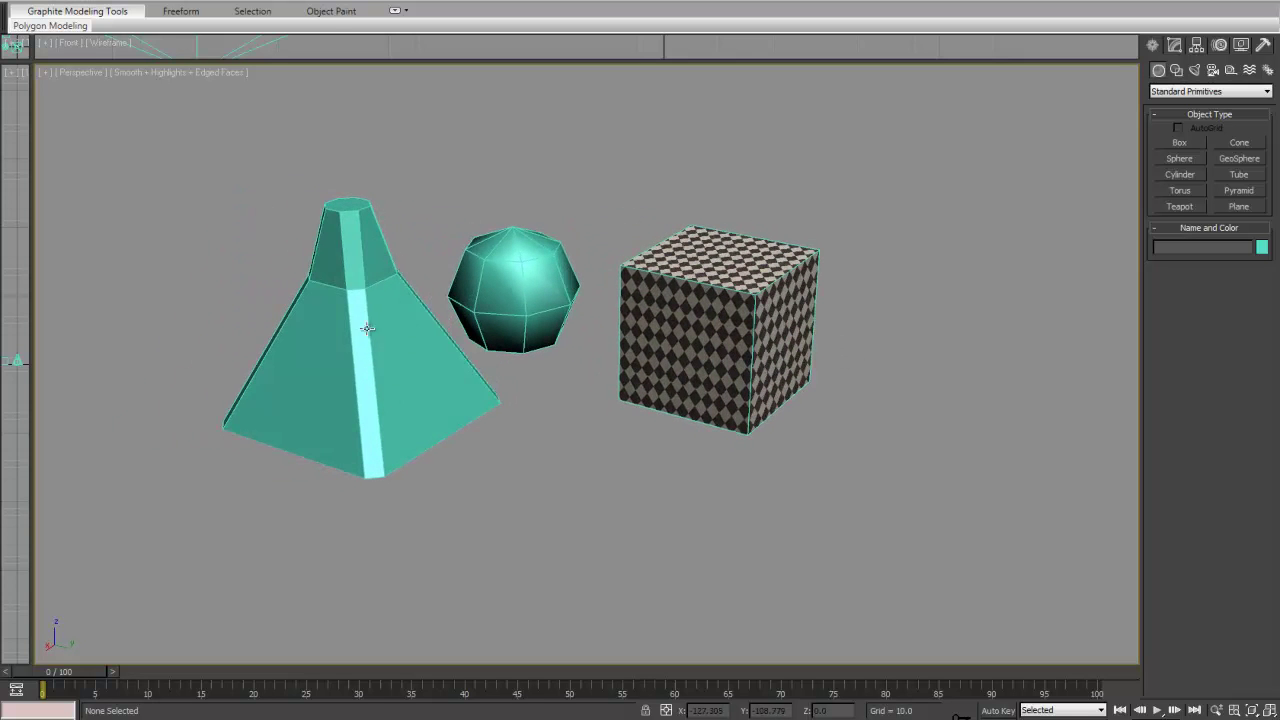
middle_drag(849, 404, 868, 347)
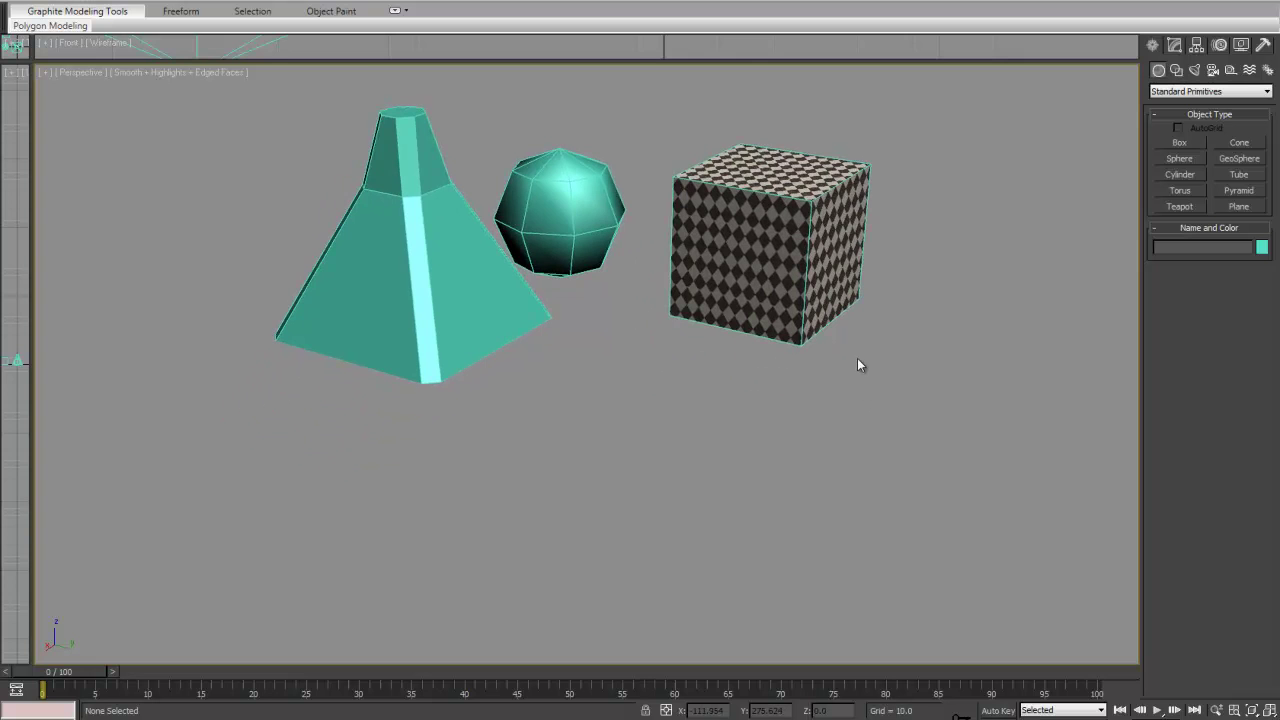
scroll(849, 362, up, 3)
middle_drag(426, 225, 619, 275)
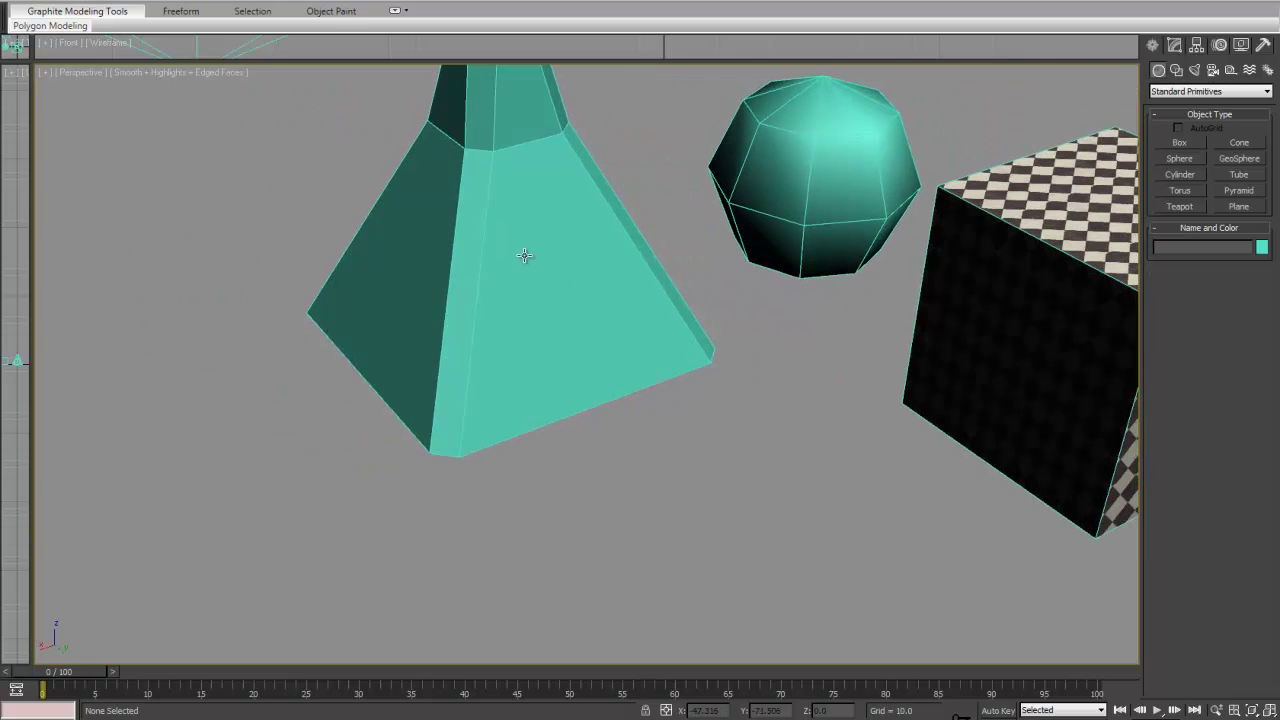
alt+middle_drag(466, 274, 631, 299)
scroll(631, 299, down, 3)
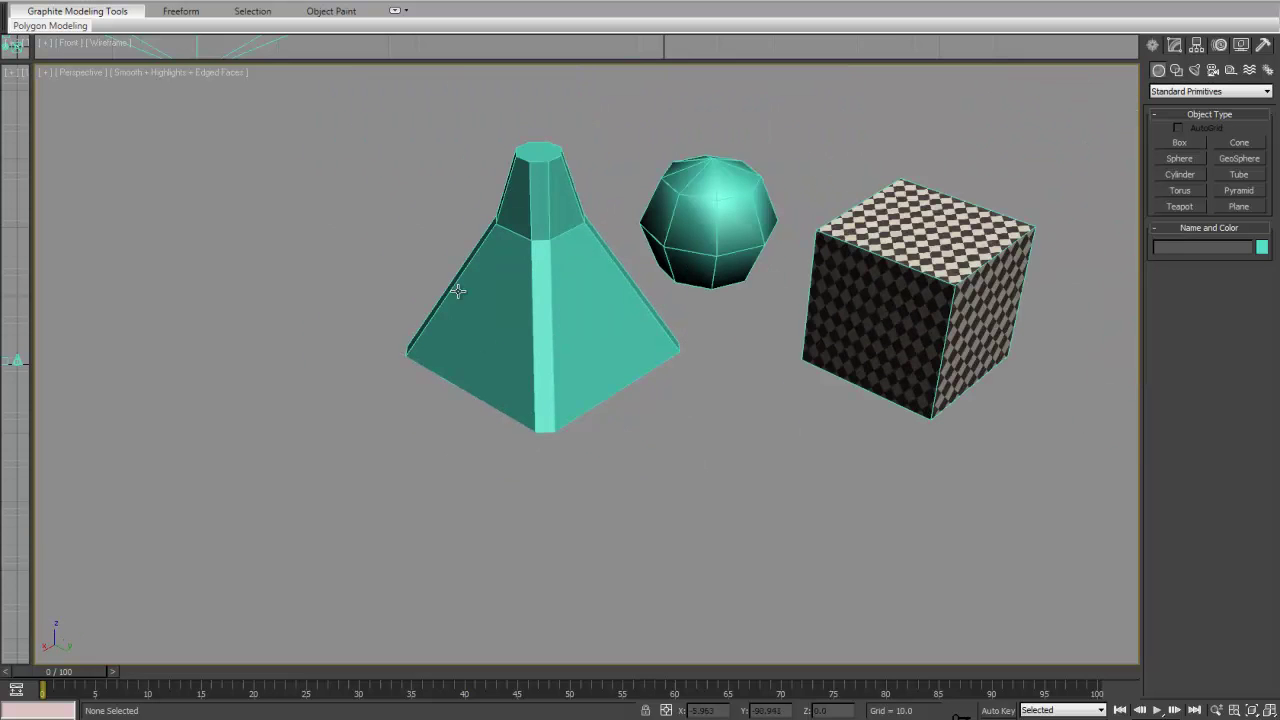
alt+middle_drag(812, 340, 320, 229)
alt+middle_drag(384, 327, 450, 290)
middle_drag(663, 302, 640, 287)
Step: Create a box about 113 × 111 × 100 units in front of the checkered cube
click(1180, 143)
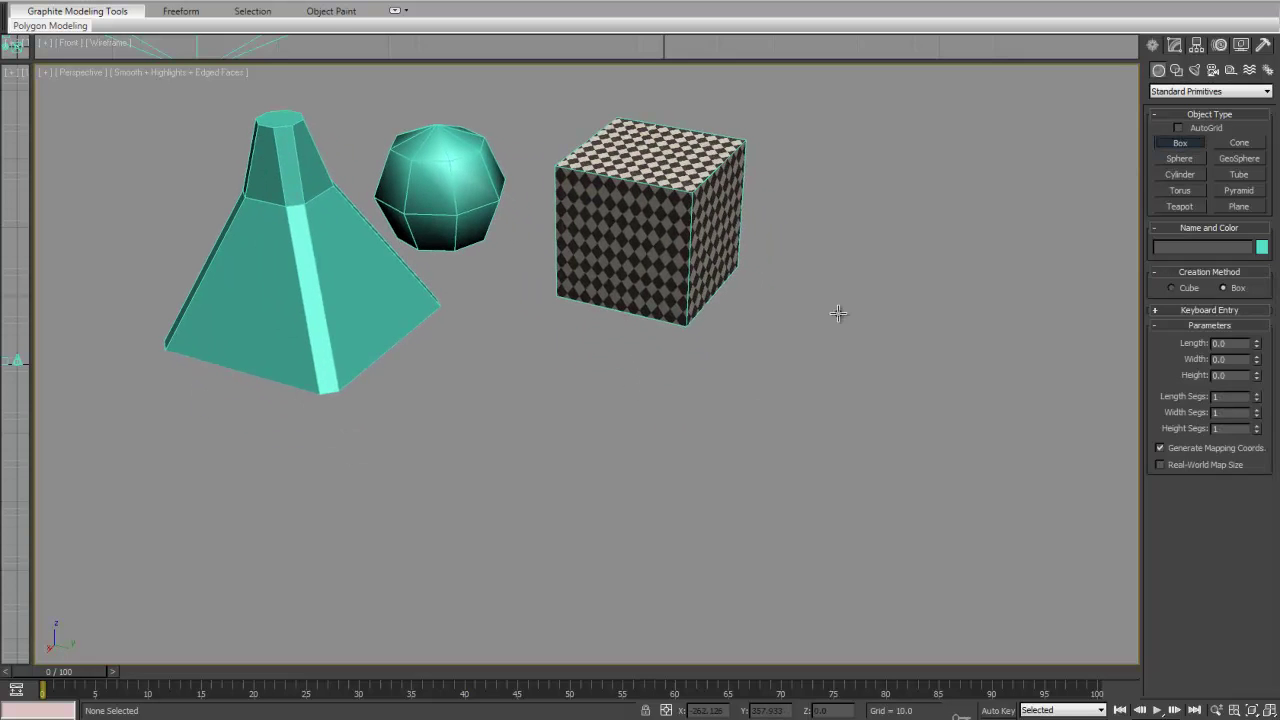
alt+middle_drag(617, 397, 654, 403)
drag(533, 357, 660, 470)
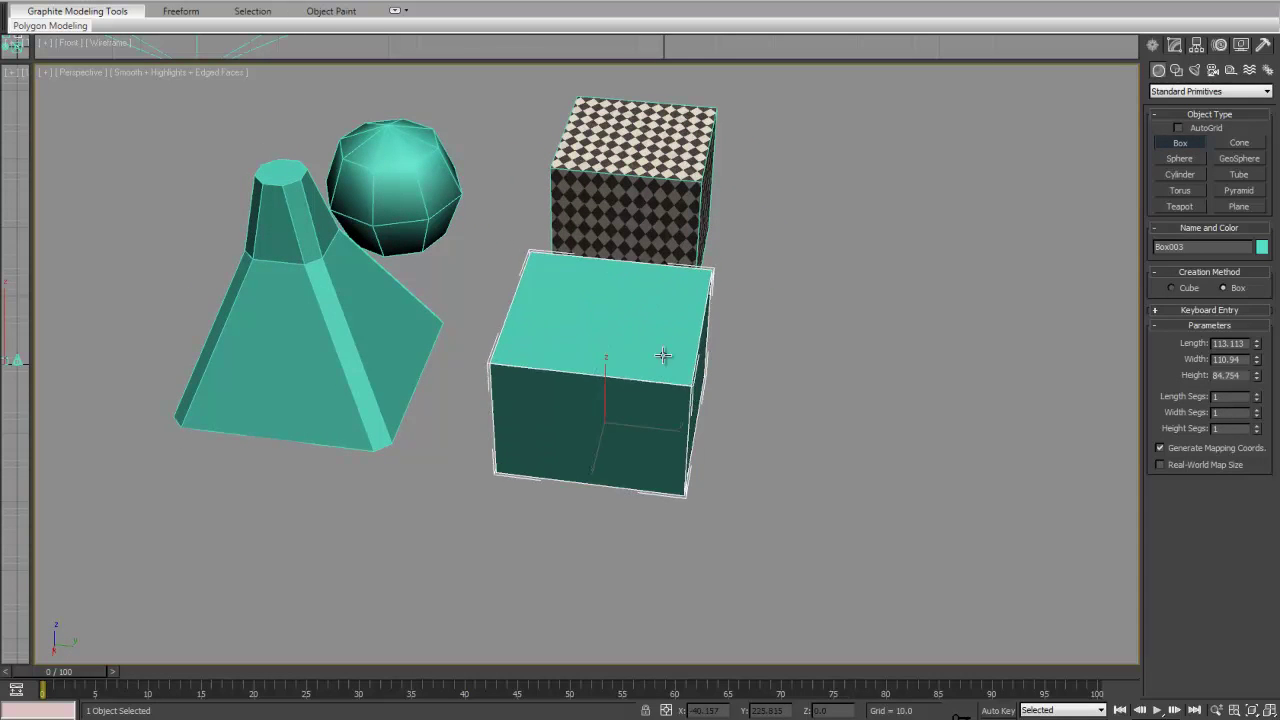
click(663, 343)
Step: Set the new box's length, width and height to 100 each
click(1243, 343)
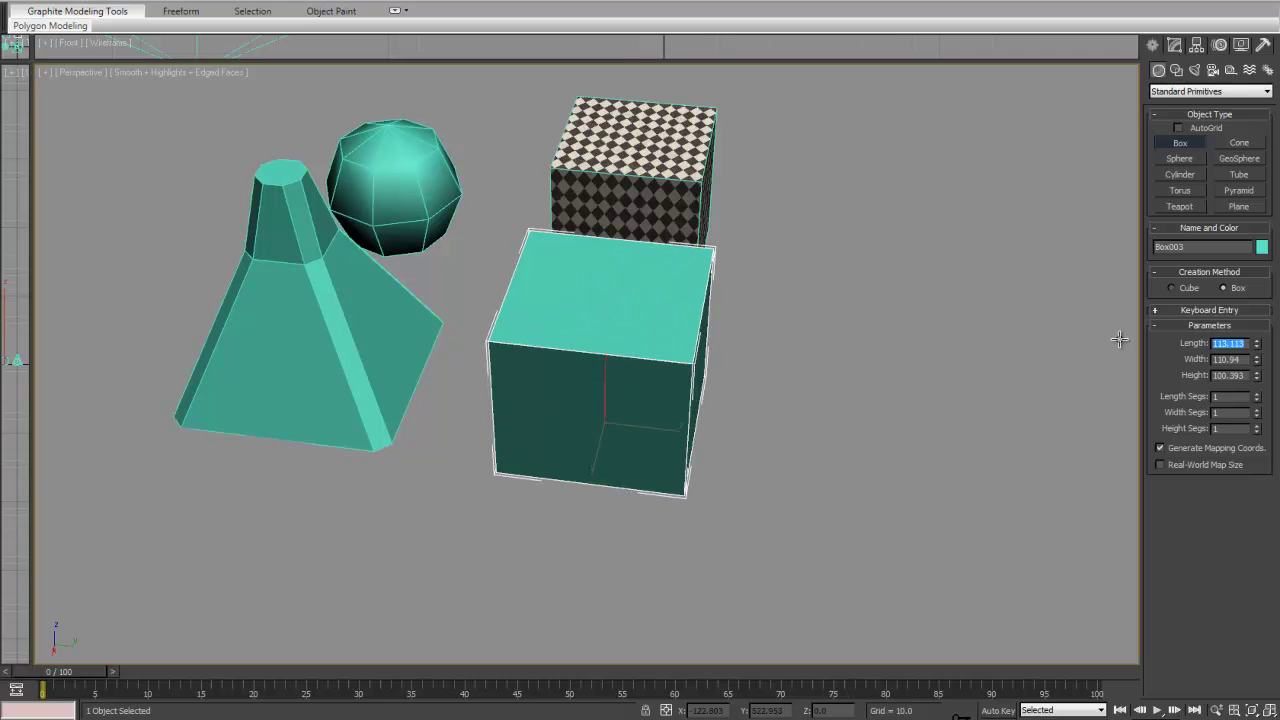
text(100)
key(Tab)
text(100)
key(Tab)
text(1)
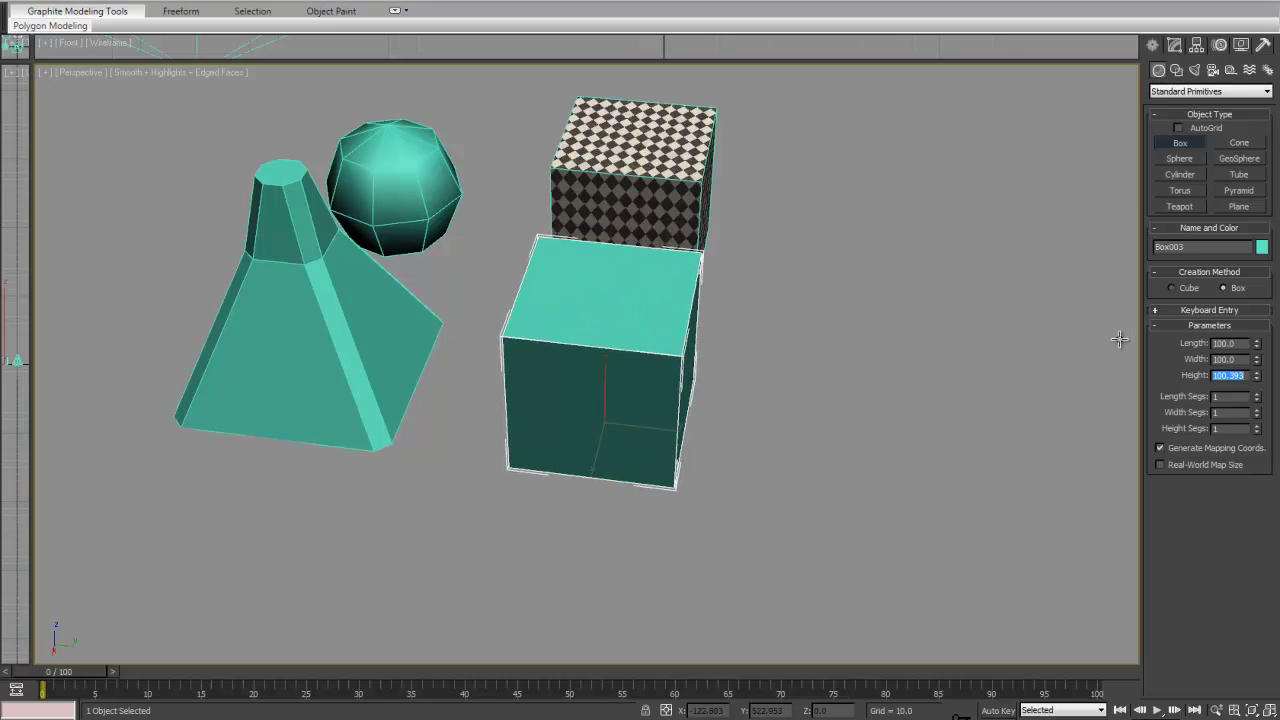
text(00)
key(Return)
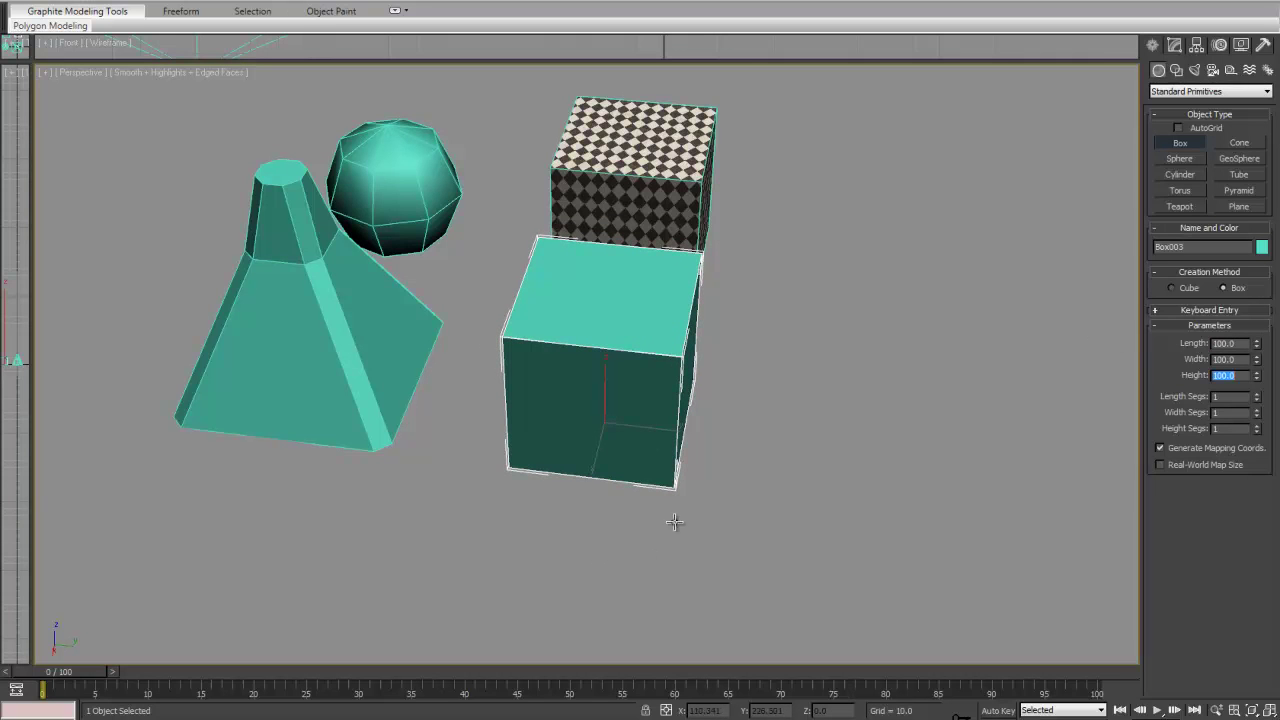
Step: Finish box creation and convert the new box to an Editable Mesh
alt+middle_drag(719, 508, 640, 470)
right_click(800, 386)
right_click(800, 386)
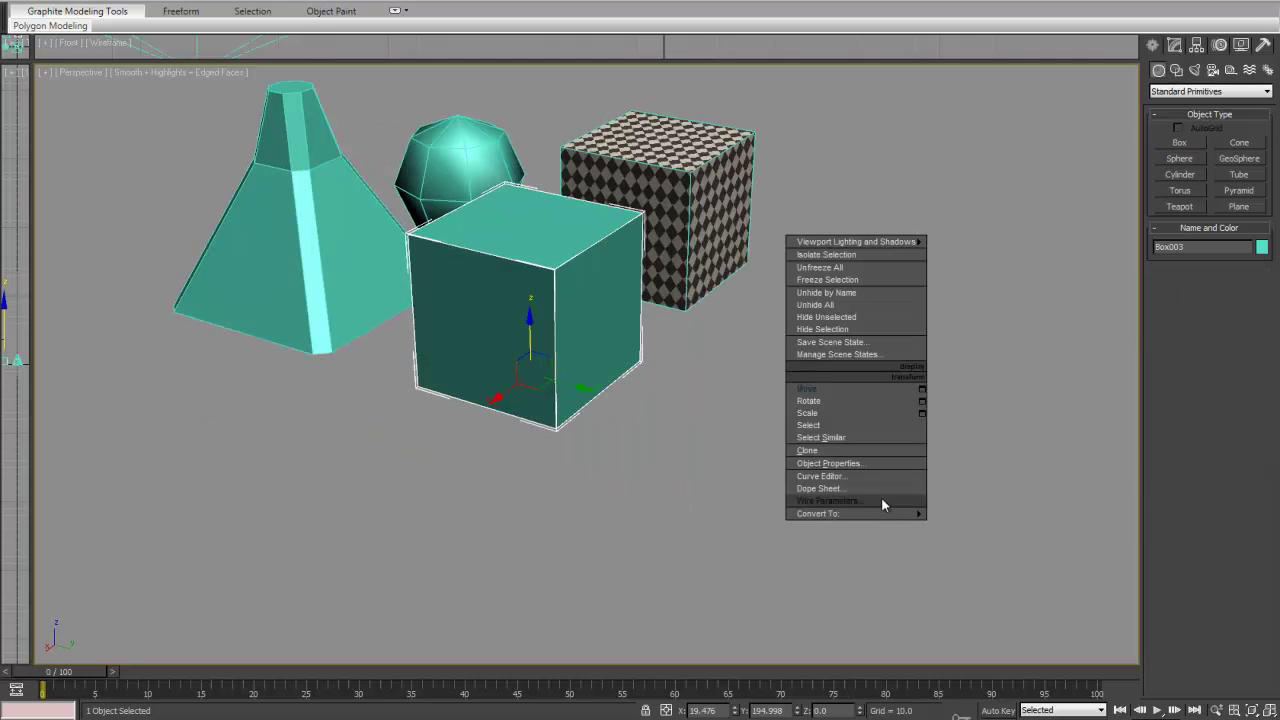
mouse_move(942, 516)
click(985, 527)
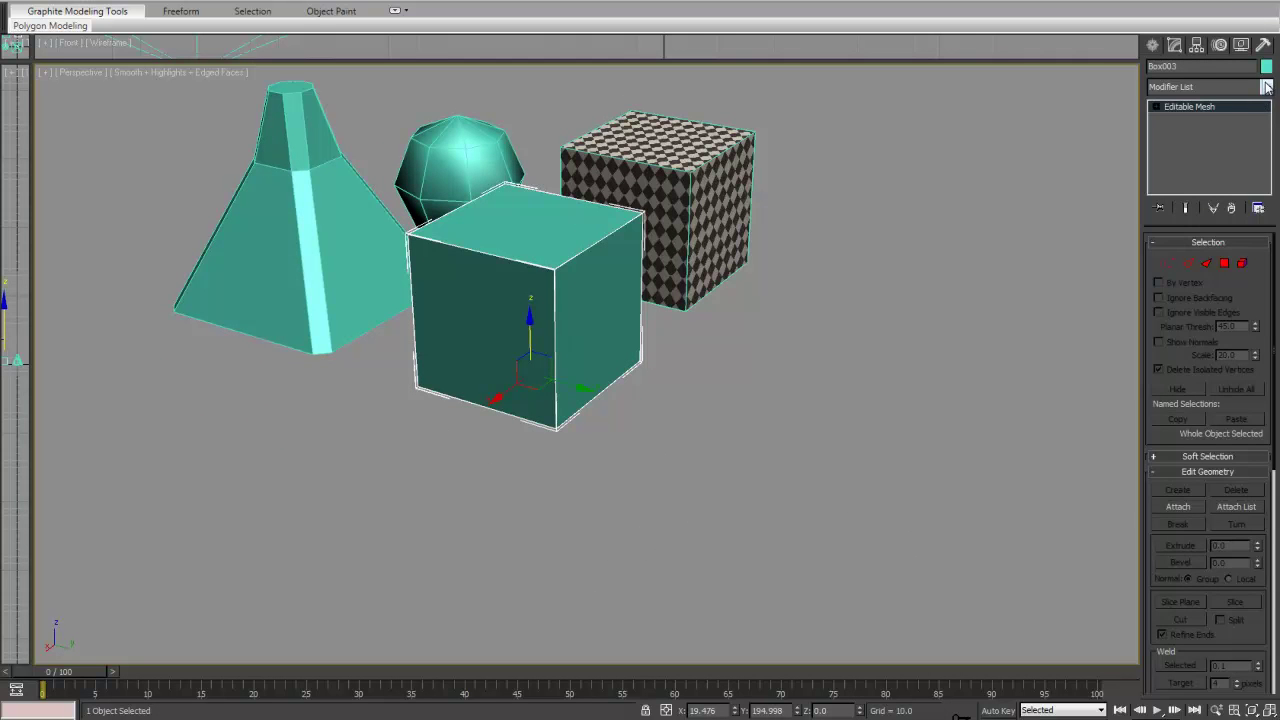
Step: Apply an Unwrap UVW modifier to the new box and open its UVW editor
click(1266, 88)
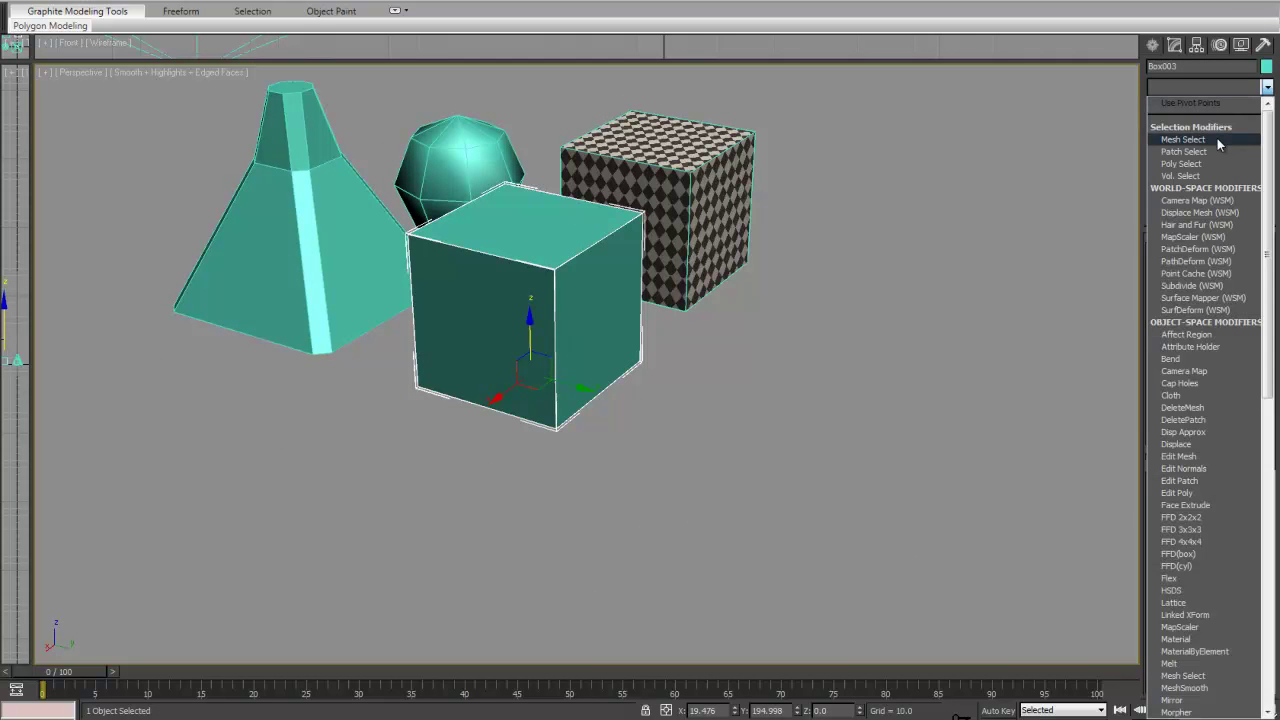
key(u)
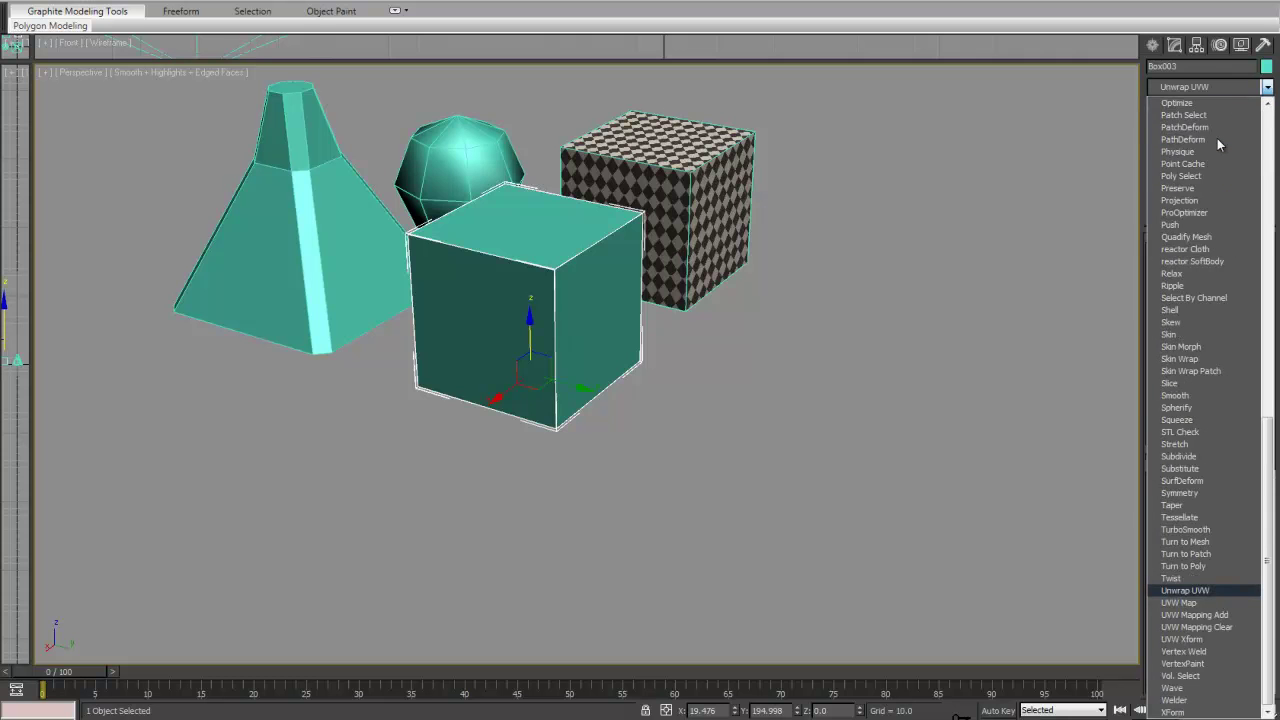
key(Return)
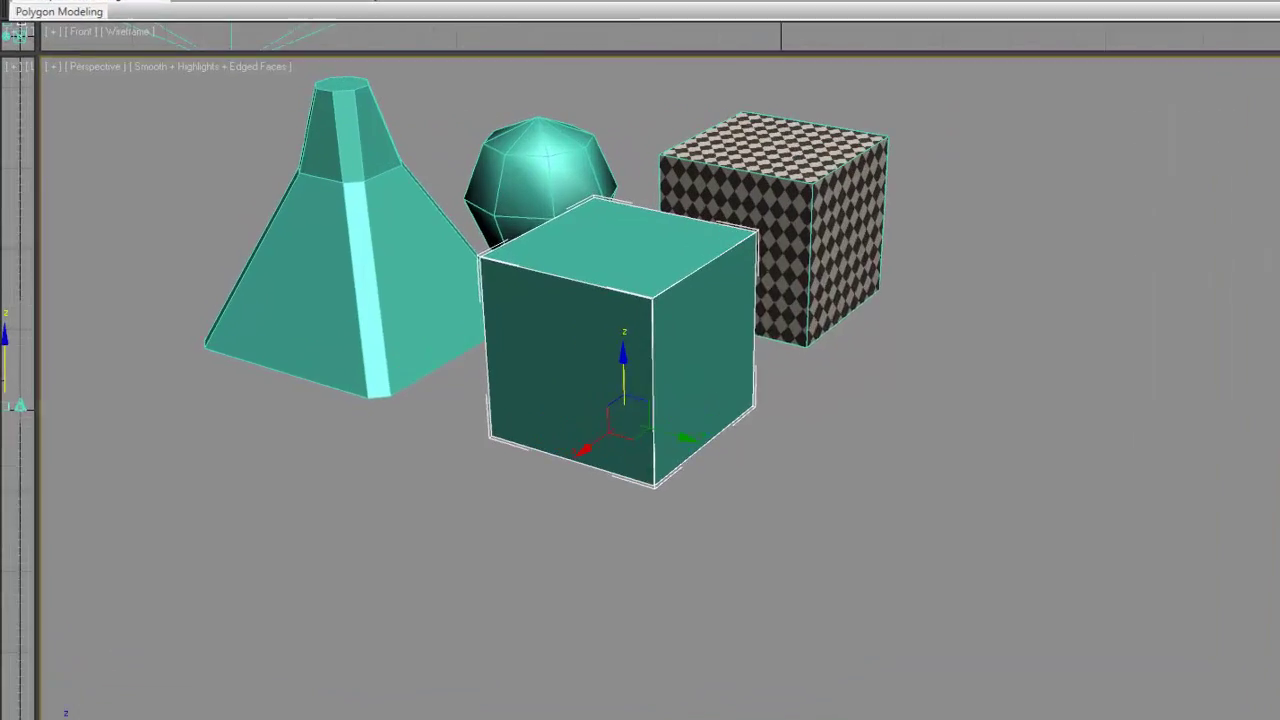
click(1184, 417)
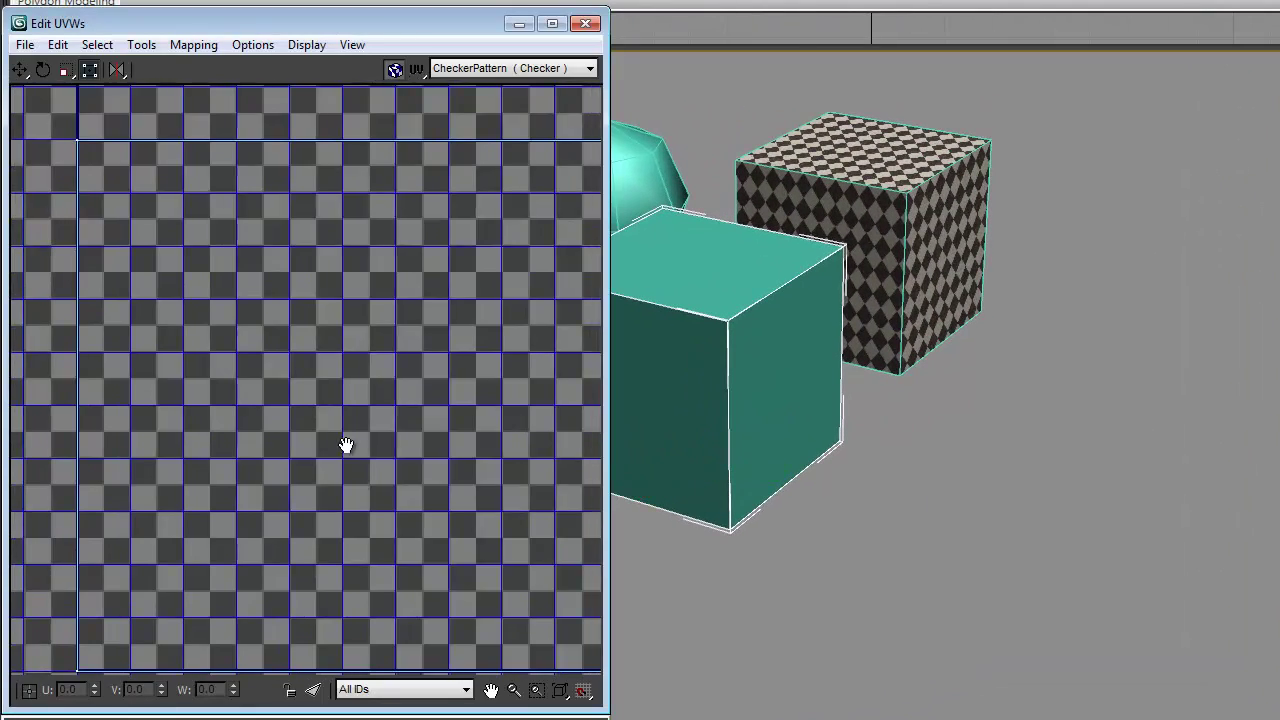
Step: Hide the grid and the checker map in the Edit UVWs view so only the UV outline shows
scroll(345, 444, down, 5)
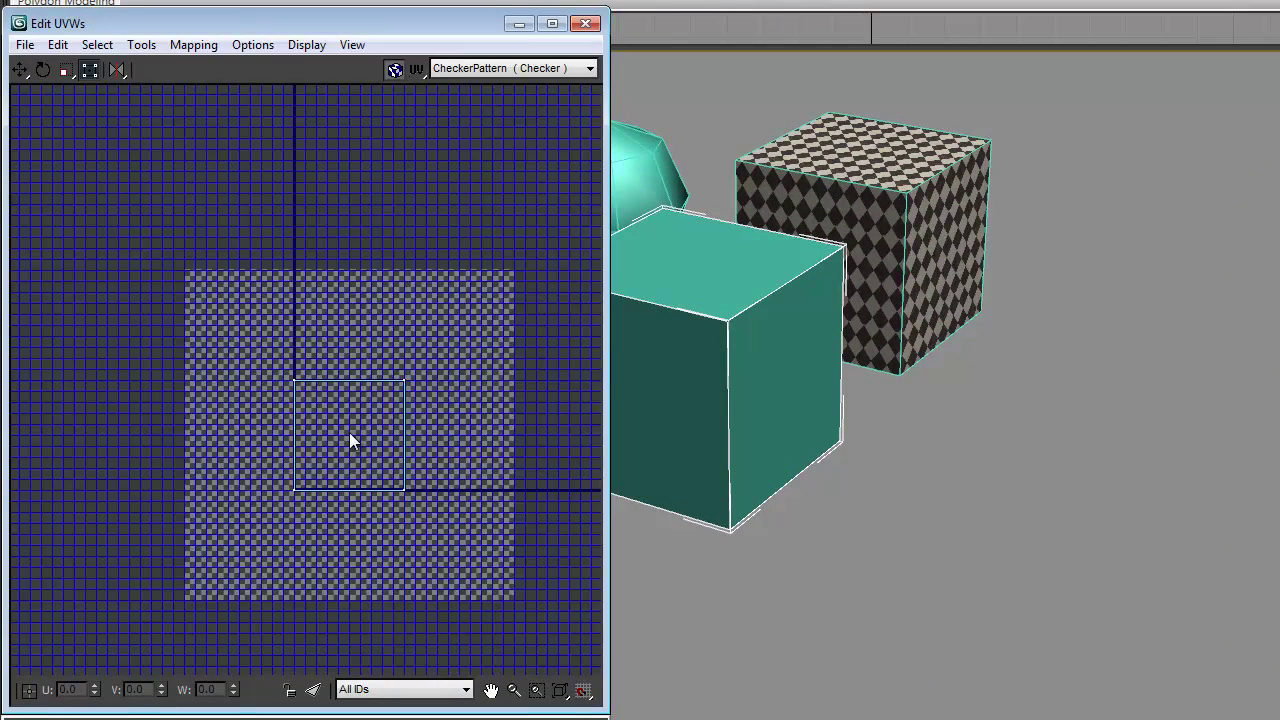
scroll(374, 437, down, 2)
scroll(376, 437, up, 2)
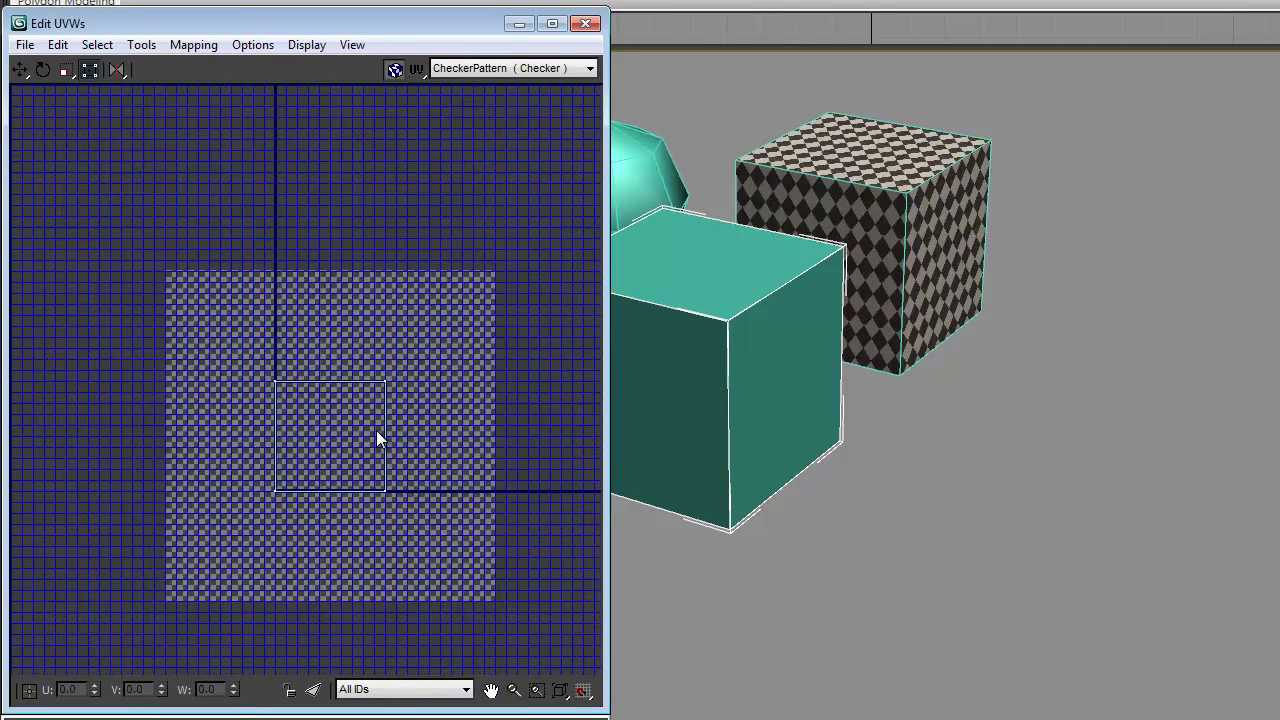
click(346, 50)
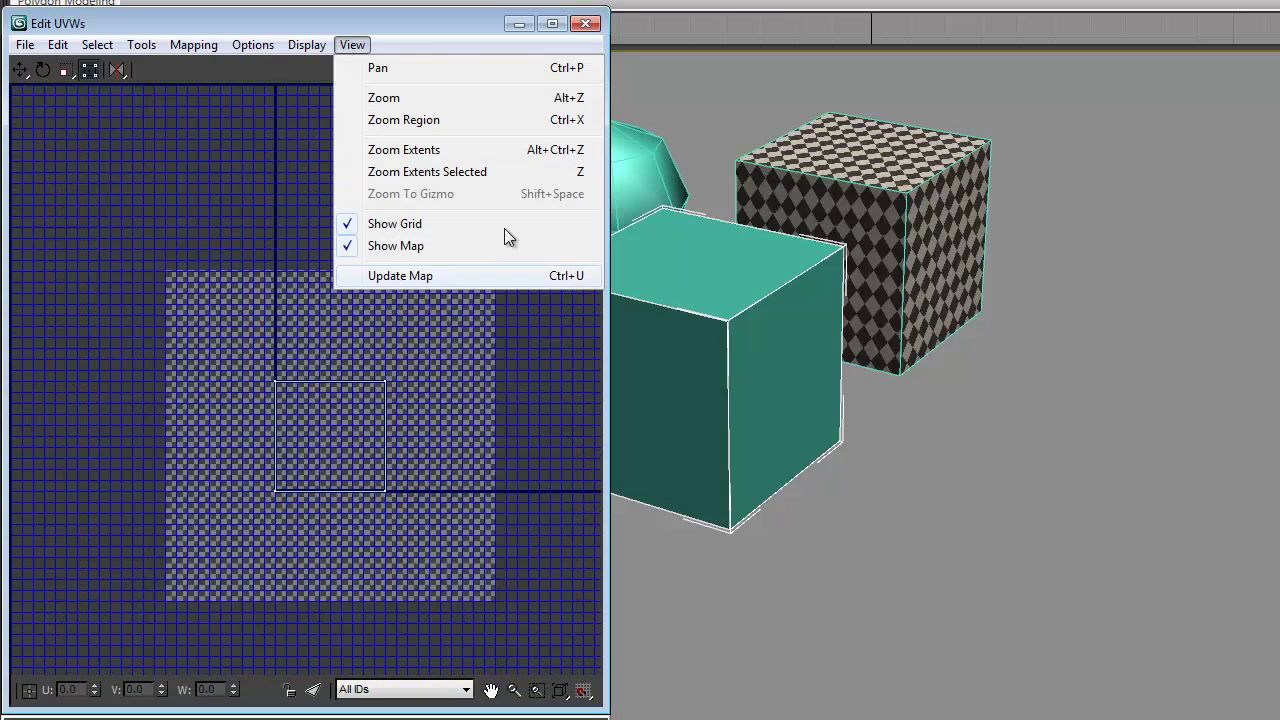
click(424, 226)
click(350, 45)
click(433, 248)
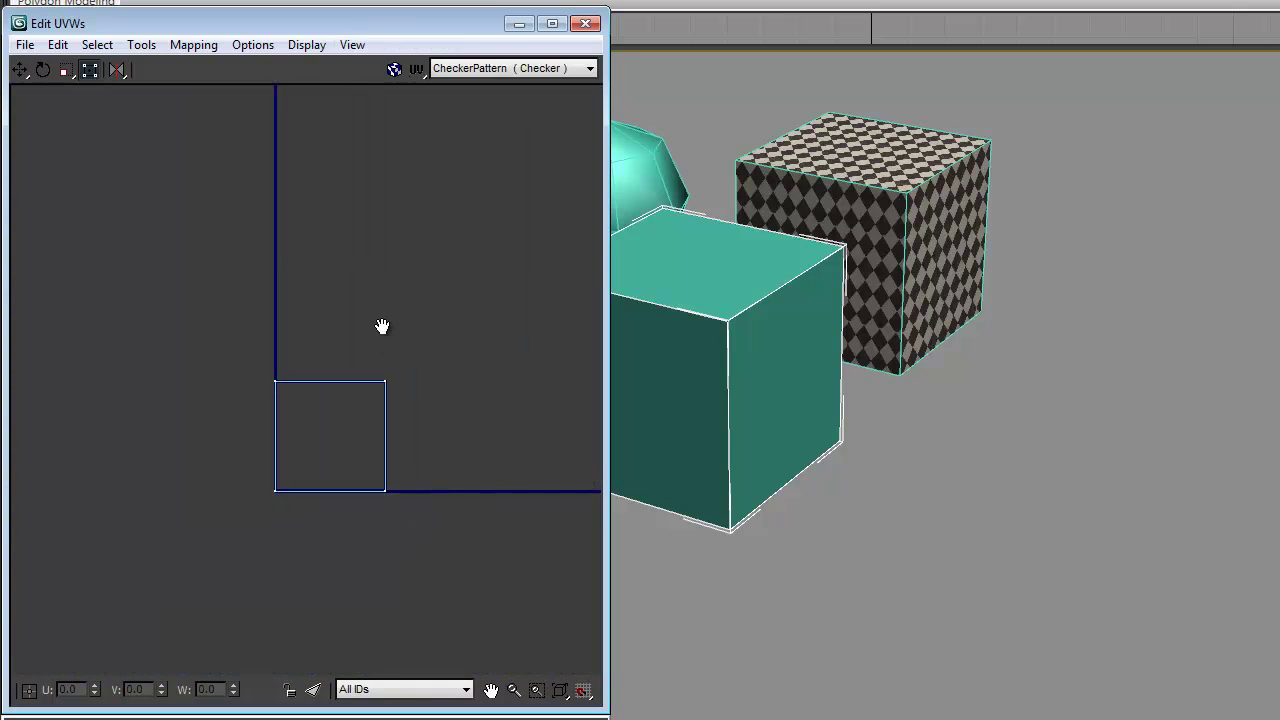
scroll(394, 297, up, 3)
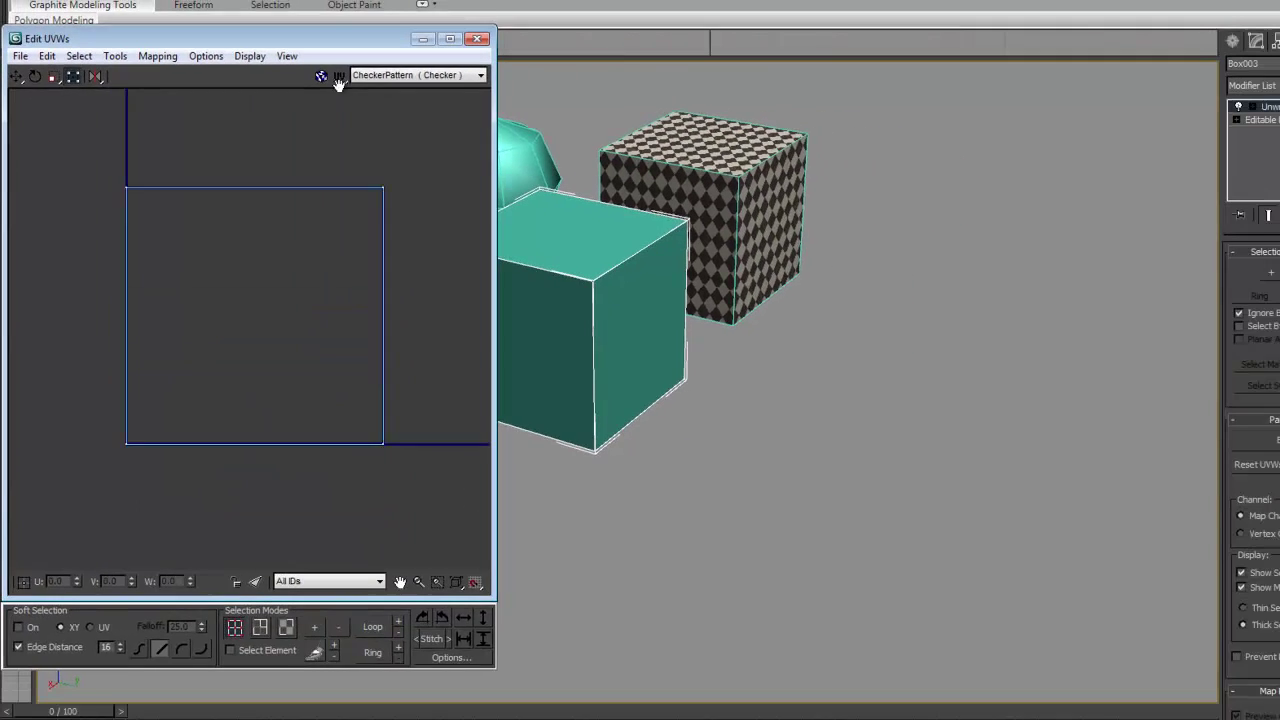
Step: Look over the new box and browse the Unwrap UVW modifier's selection, channel, display and map parameters
middle_drag(339, 85, 348, 23)
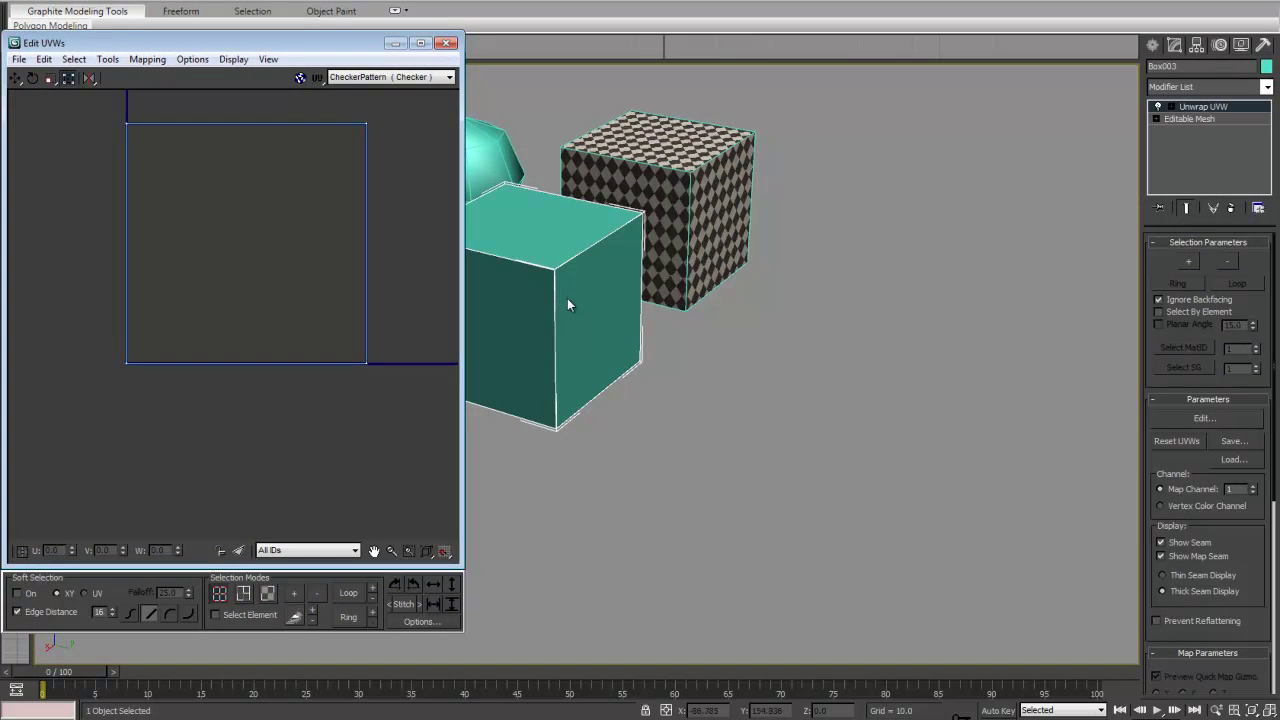
scroll(752, 325, up, 3)
middle_drag(569, 305, 665, 291)
scroll(750, 320, down, 3)
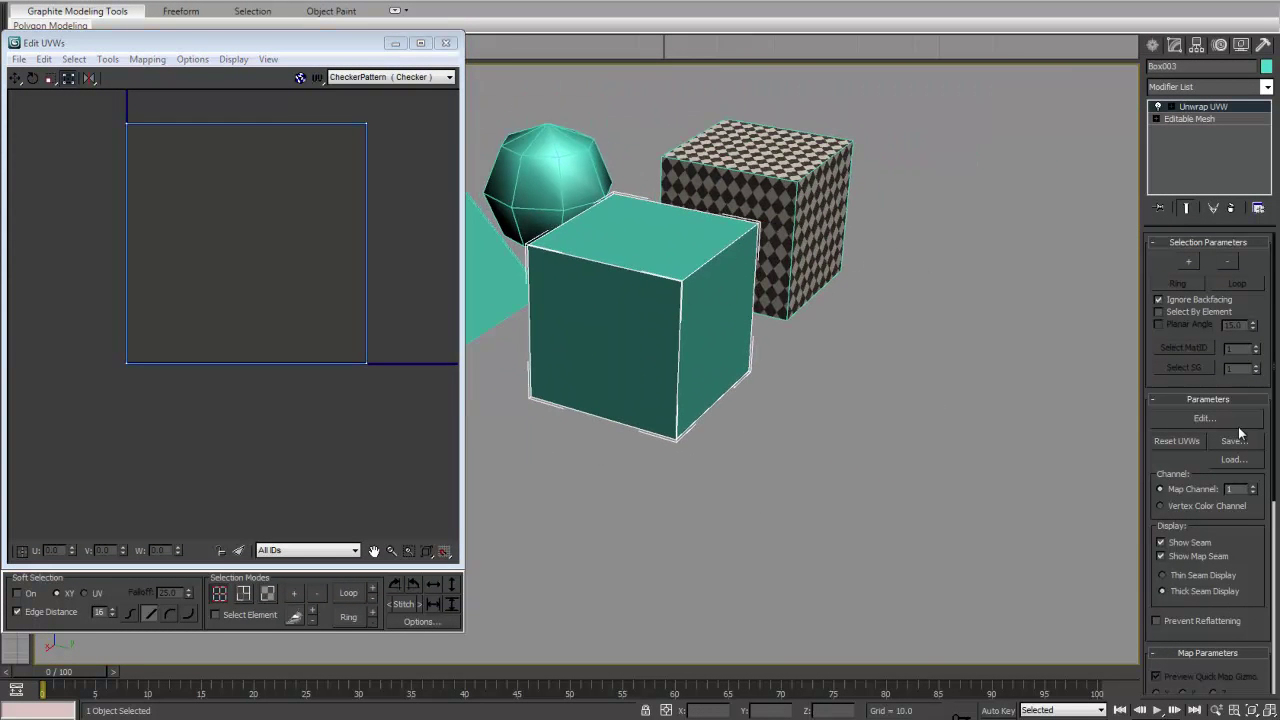
scroll(1260, 370, down, 5)
scroll(1256, 358, up, 4)
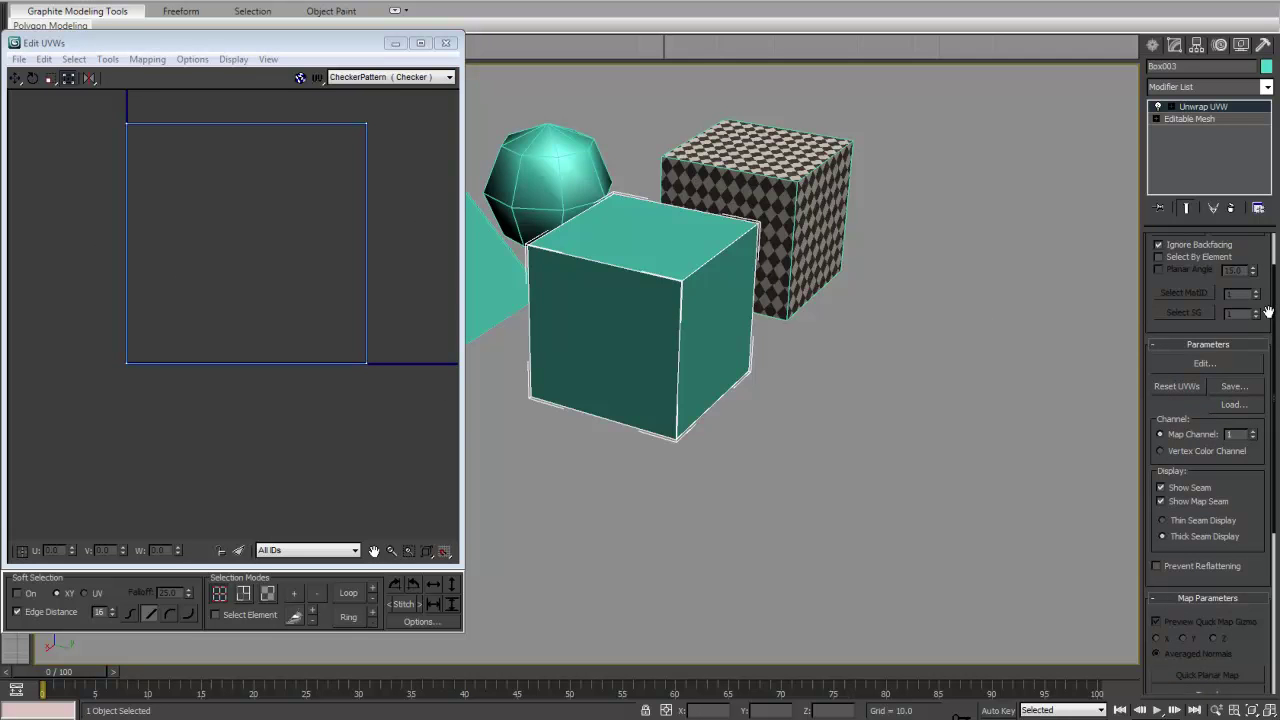
scroll(1275, 411, up, 1)
Step: Enter the Face level of Unwrap UVW and select the box's top face together with several side faces
click(1171, 107)
click(1198, 131)
click(1201, 143)
click(697, 290)
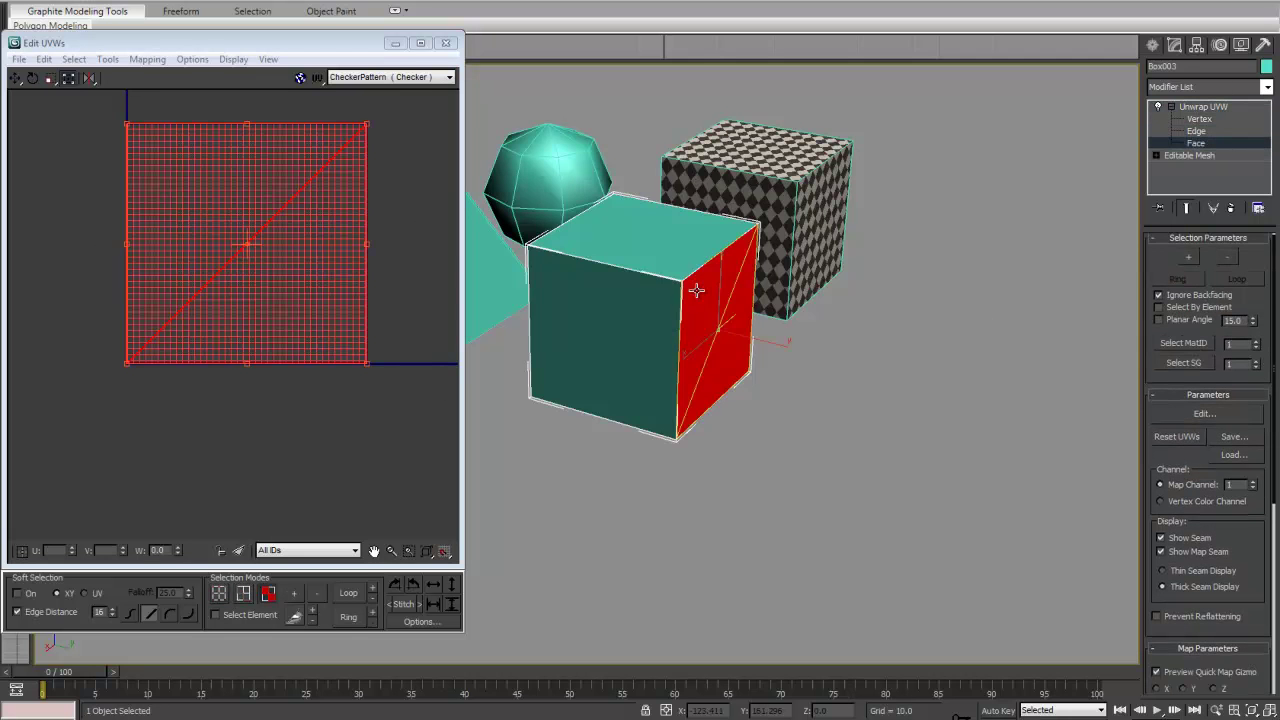
ctrl+click(617, 311)
ctrl+click(650, 226)
alt+middle_drag(650, 226, 500, 155)
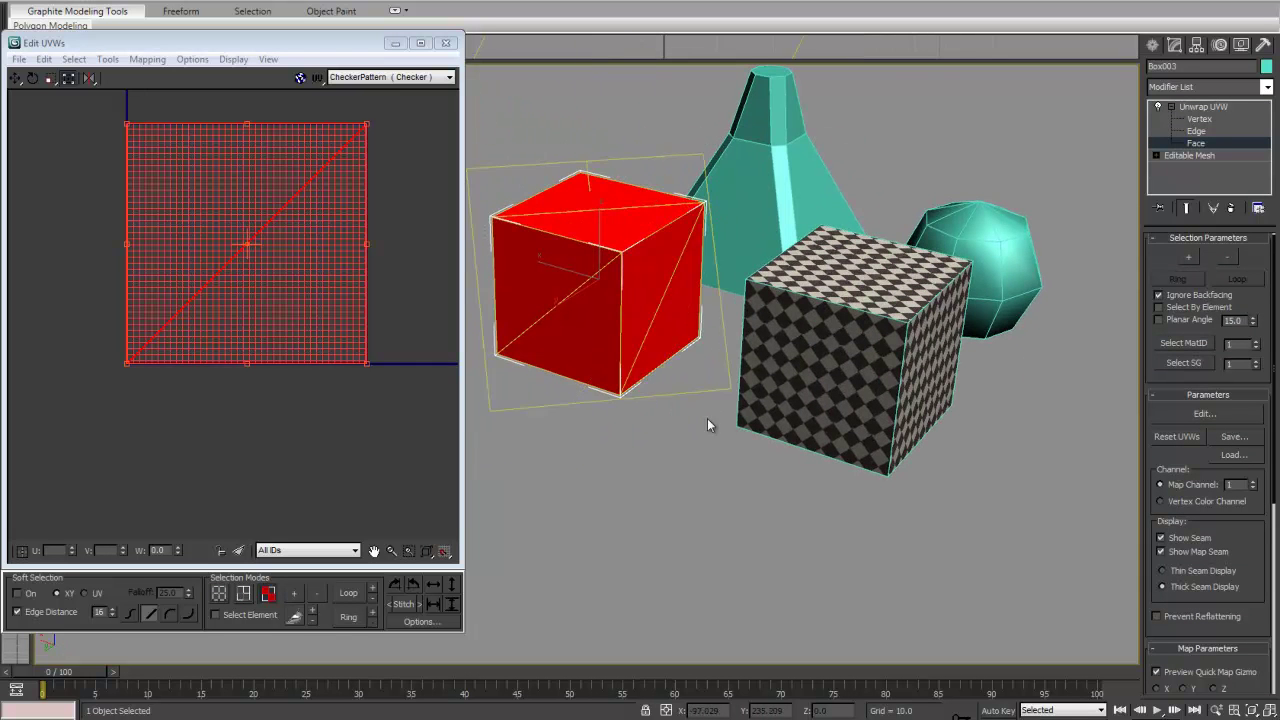
alt+middle_drag(697, 423, 852, 425)
Step: Apply Flatten Mapping to the selected faces with a face angle threshold of 45 and spacing of 0.02
click(147, 60)
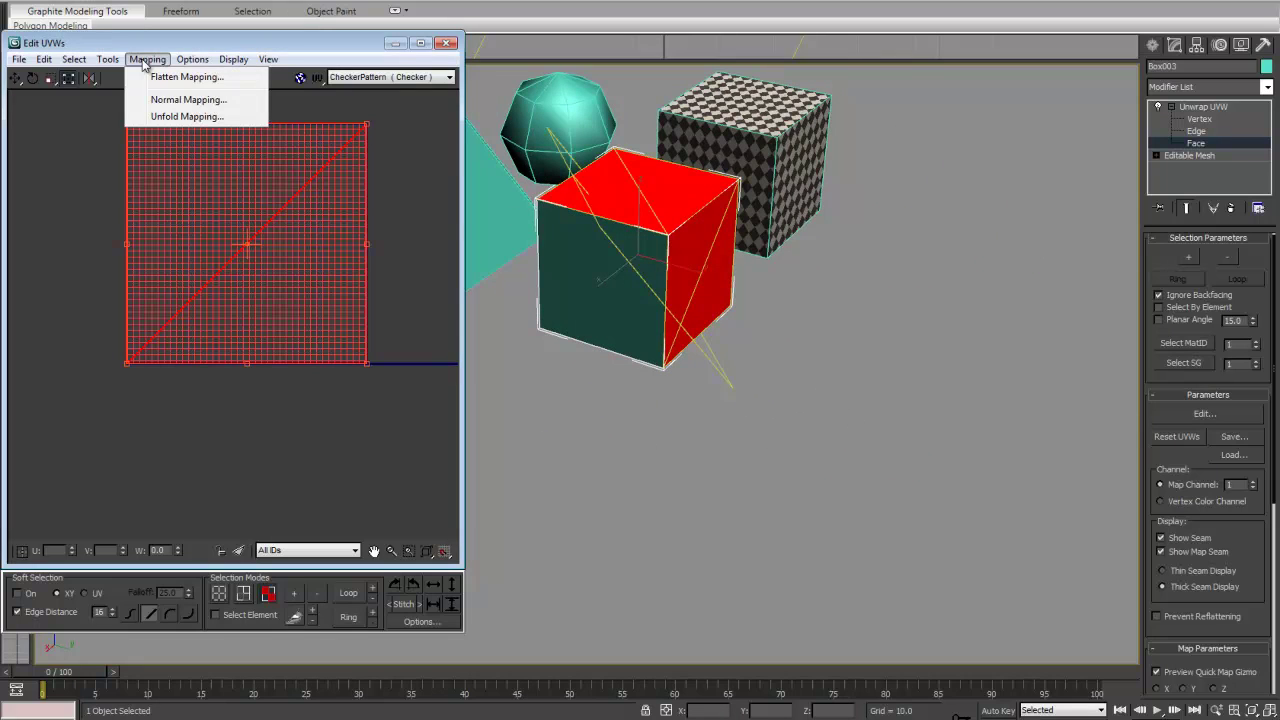
click(160, 77)
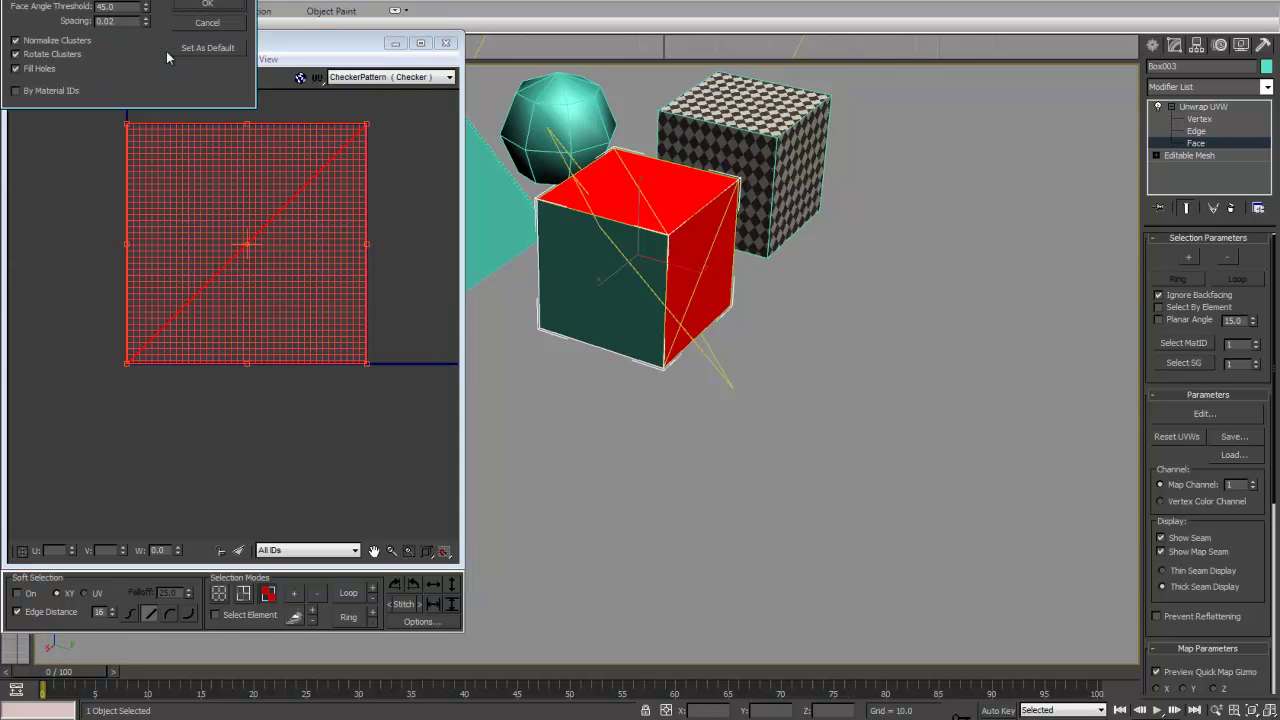
click(222, 6)
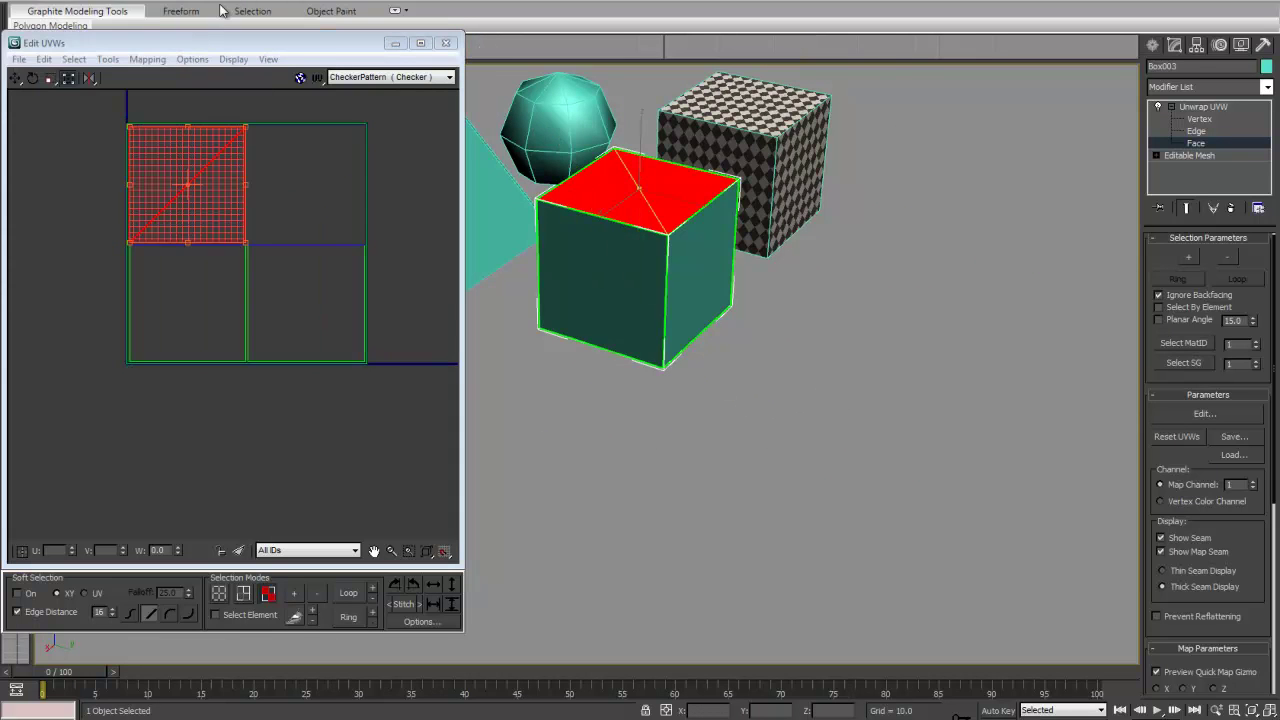
Step: Undo the Flatten Mapping applied to the box's faces
click(156, 61)
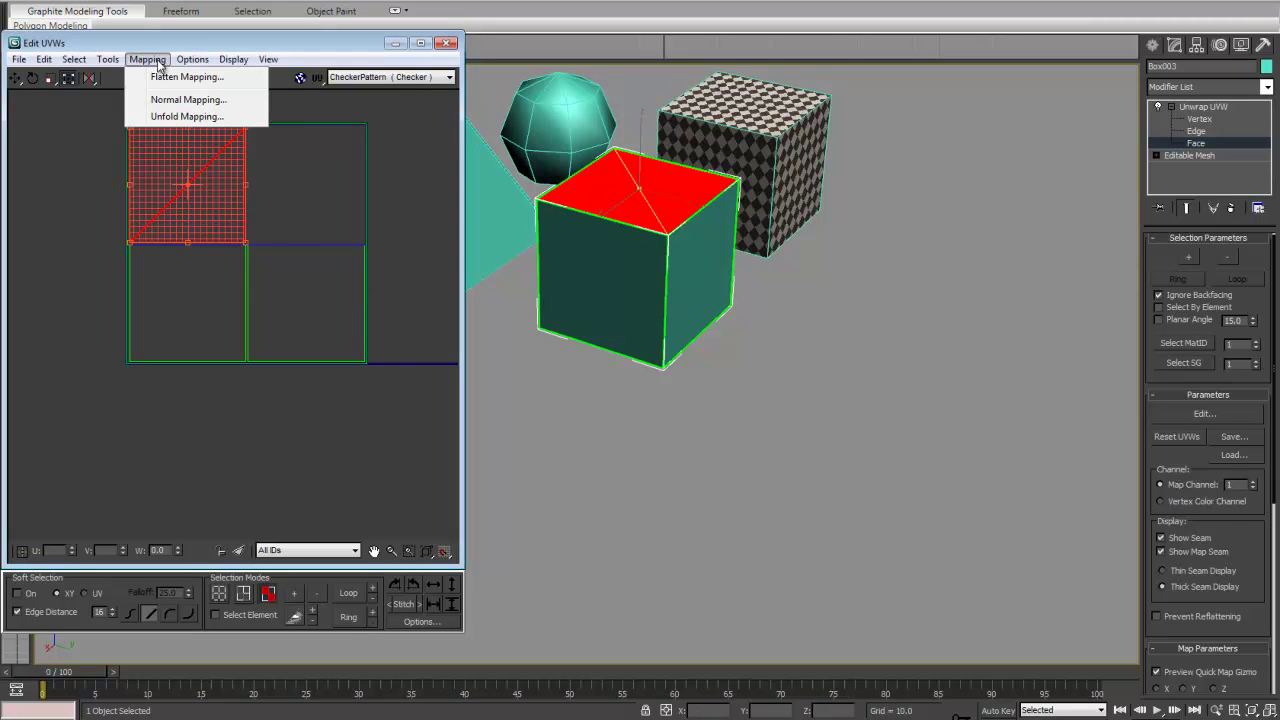
click(254, 183)
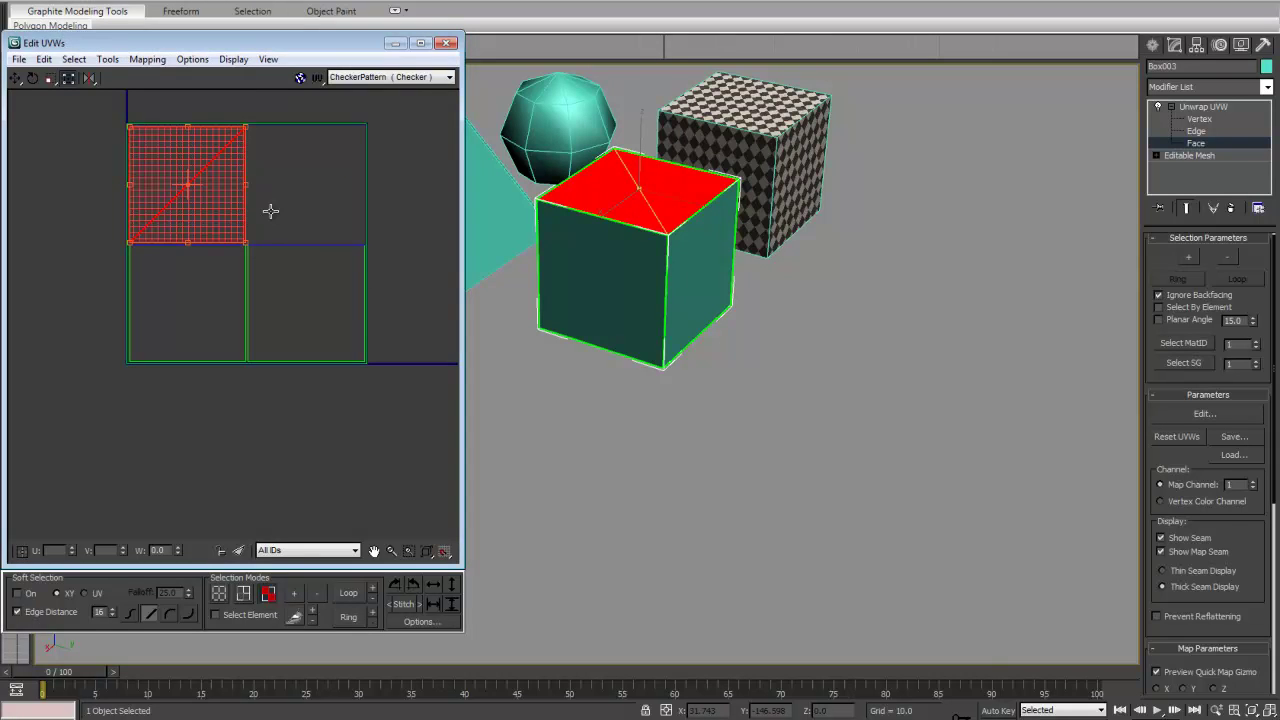
key(ctrl+z)
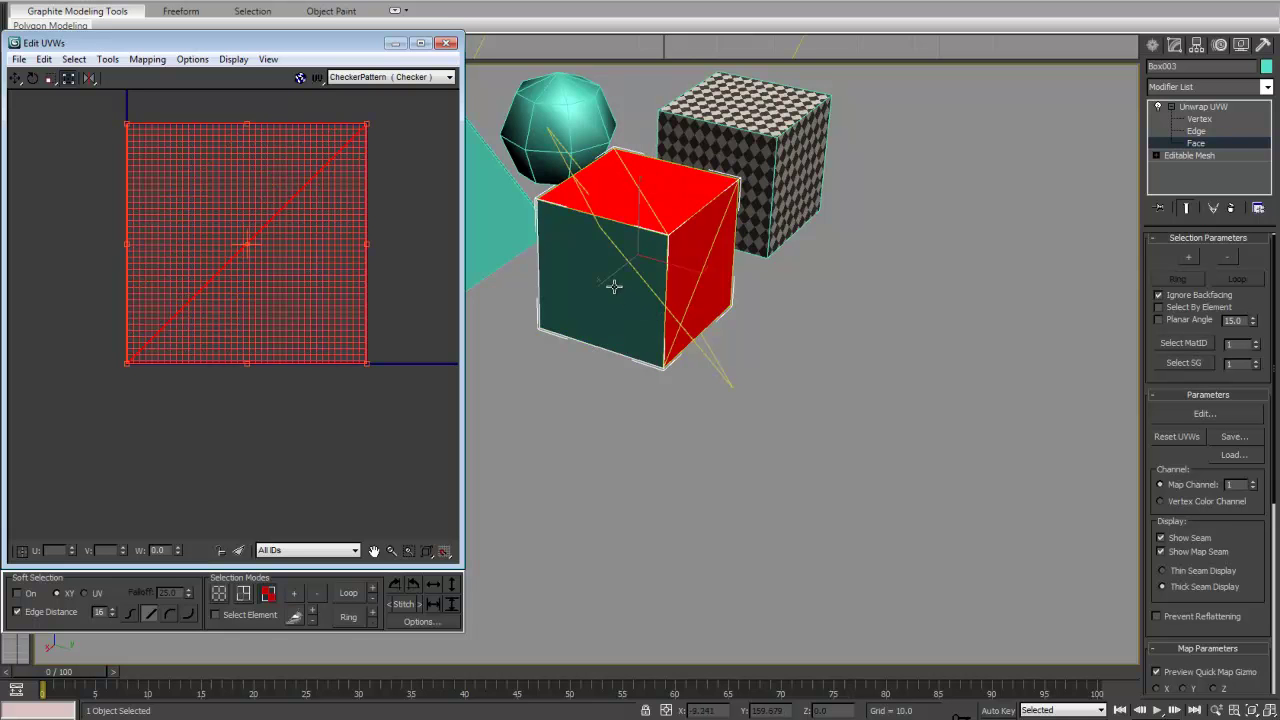
Step: Add the box's remaining faces to the selection and apply Unfold Mapping with Walk to closest face and Normalize Clusters enabled
ctrl+click(613, 285)
alt+middle_drag(617, 283, 637, 223)
ctrl+click(505, 313)
alt+middle_drag(505, 313, 700, 470)
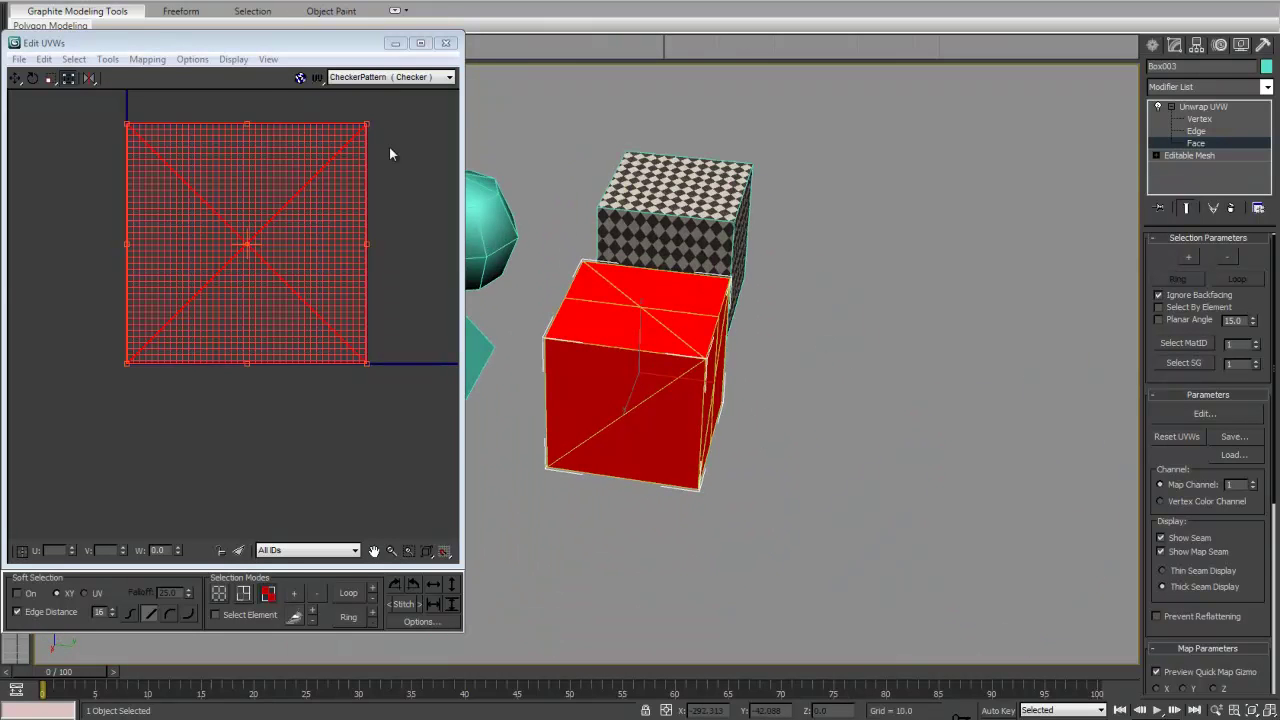
click(162, 62)
click(178, 117)
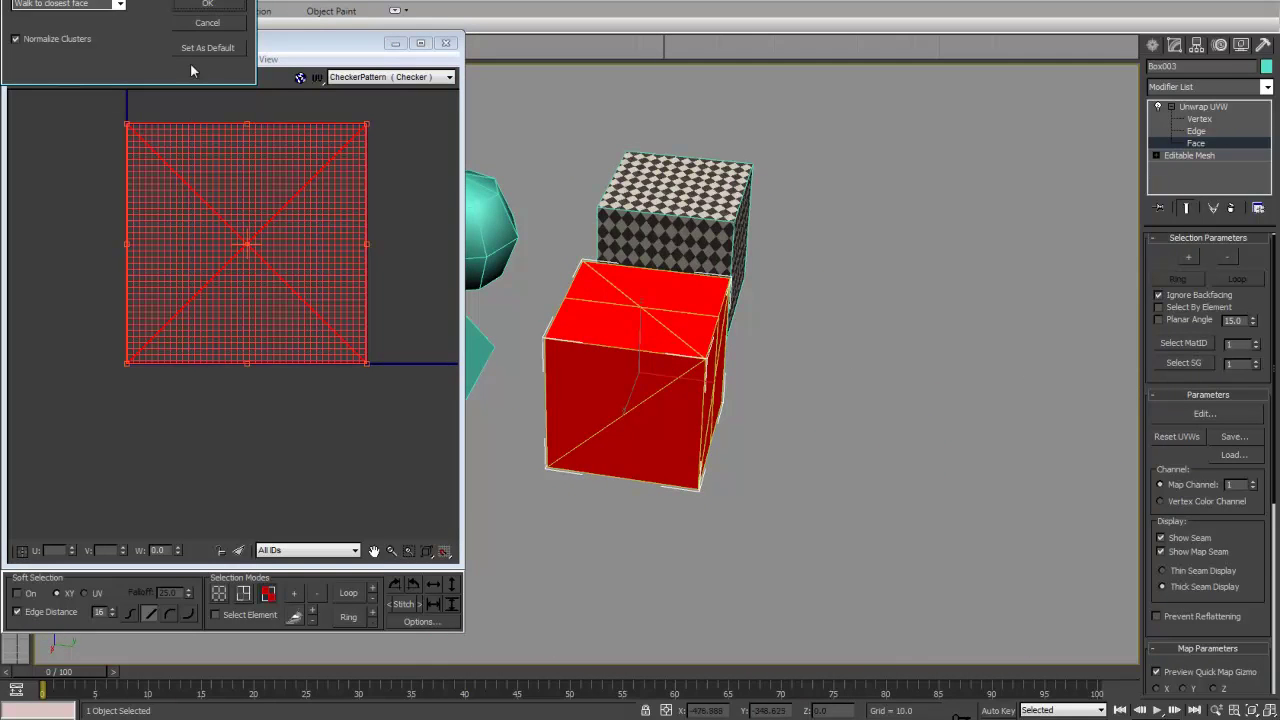
click(197, 7)
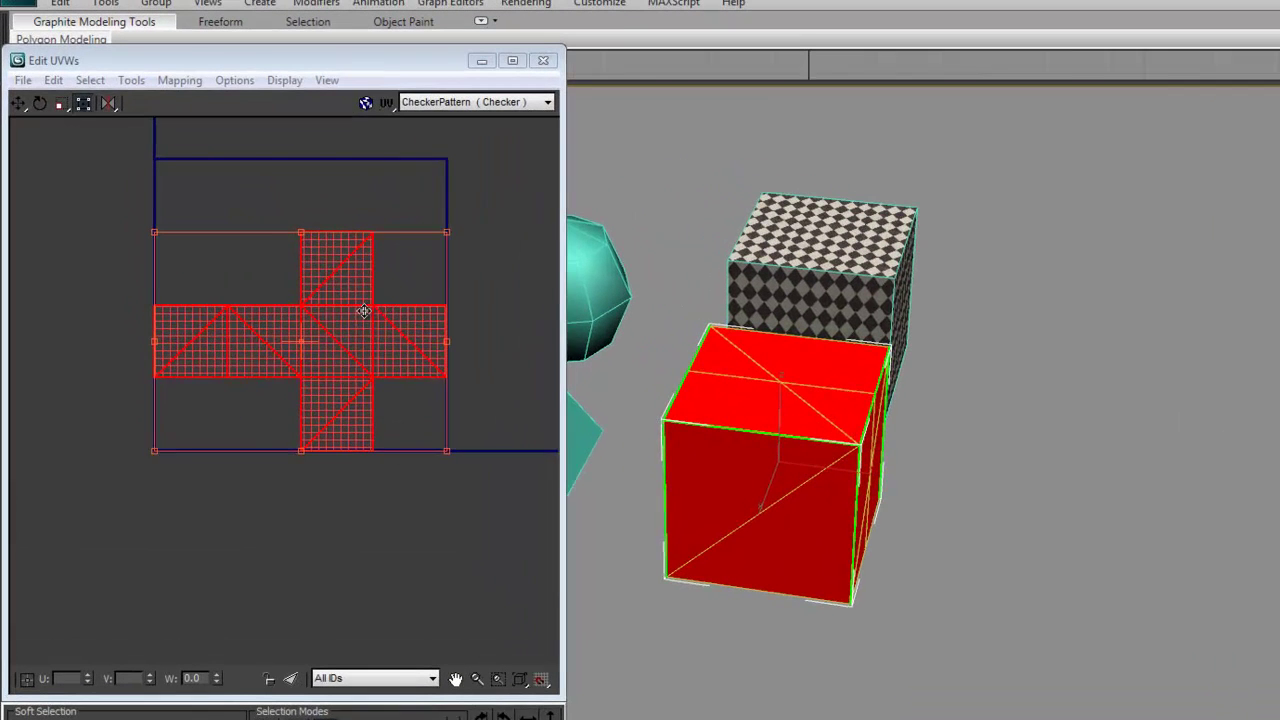
Step: Clear the face selection and examine the unfolded box layout against the UV space boundary
scroll(430, 335, up, 3)
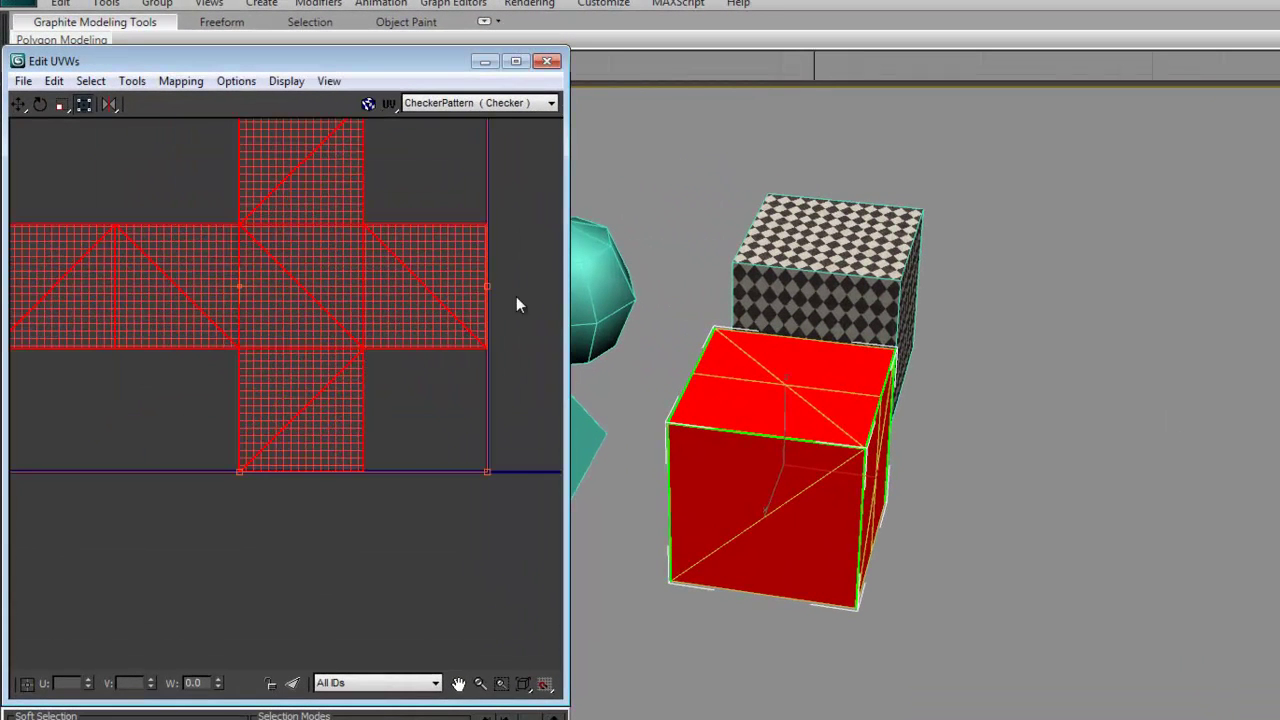
click(388, 183)
scroll(446, 357, down, 4)
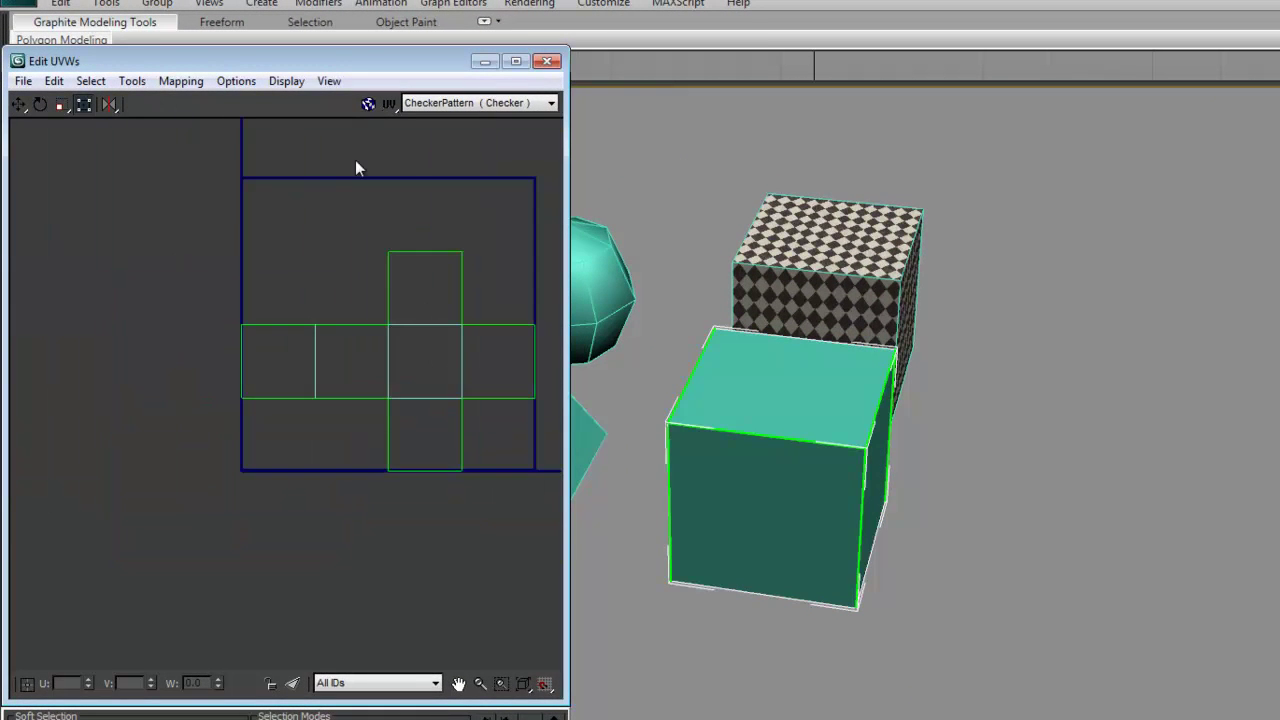
middle_drag(528, 306, 403, 285)
scroll(434, 216, up, 3)
scroll(405, 285, down, 3)
drag(416, 60, 800, 73)
scroll(660, 343, down, 3)
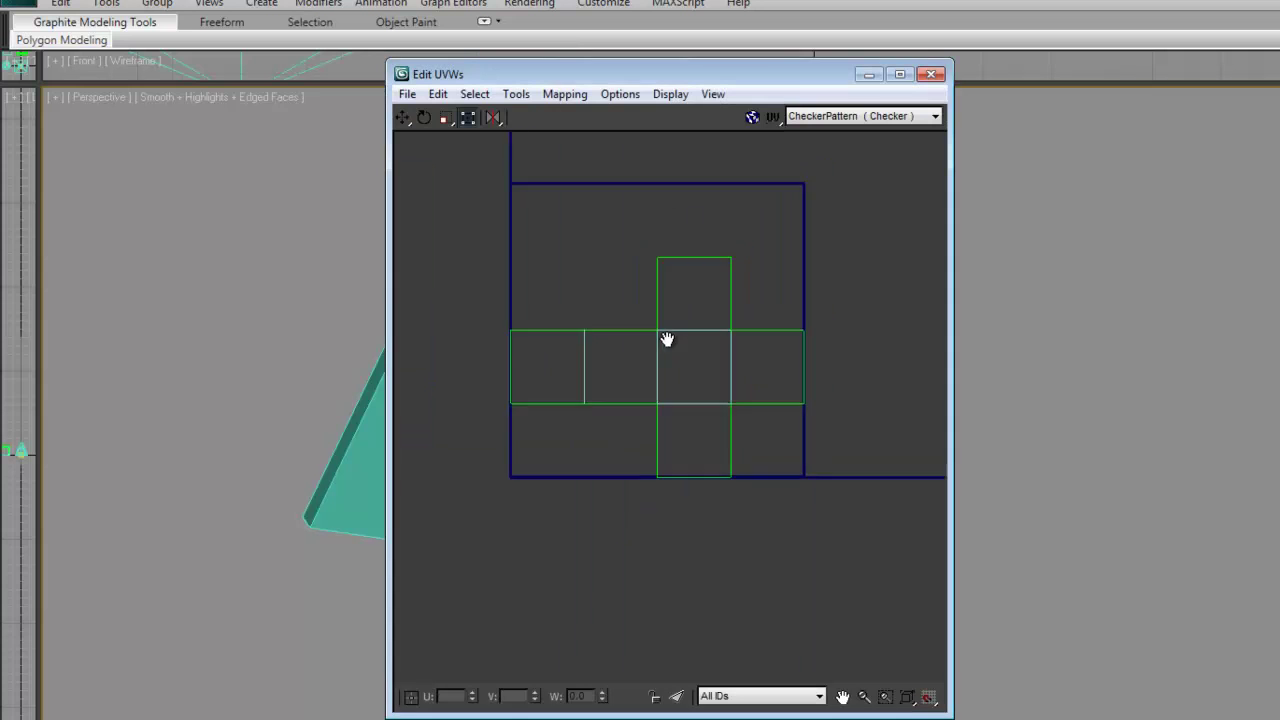
scroll(663, 331, up, 1)
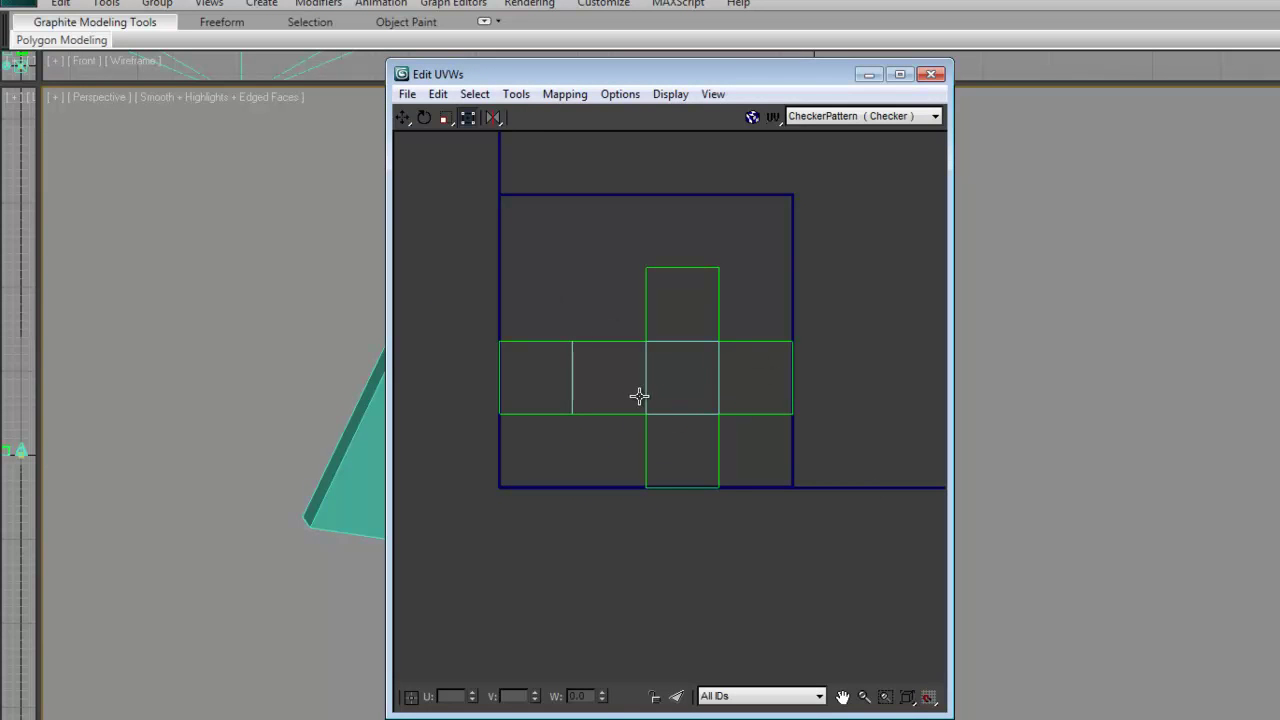
scroll(636, 395, down, 3)
scroll(636, 395, up, 4)
scroll(636, 395, down, 2)
scroll(636, 395, up, 2)
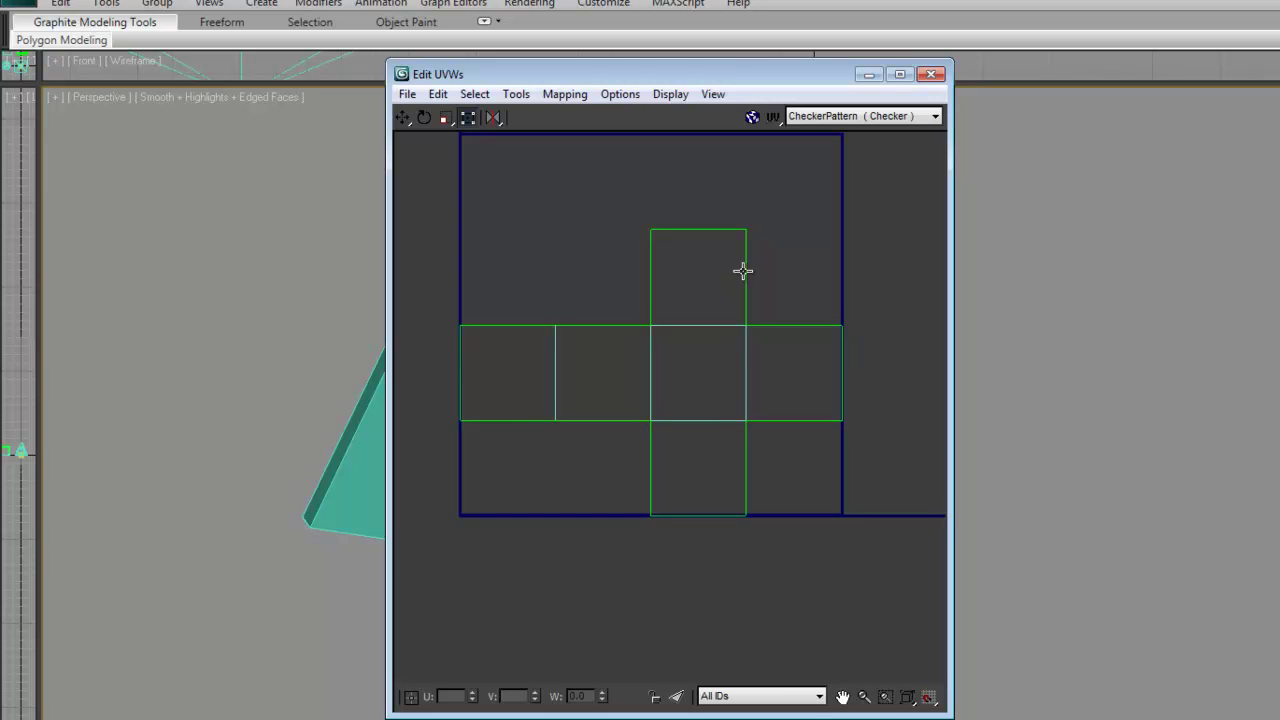
scroll(743, 279, down, 1)
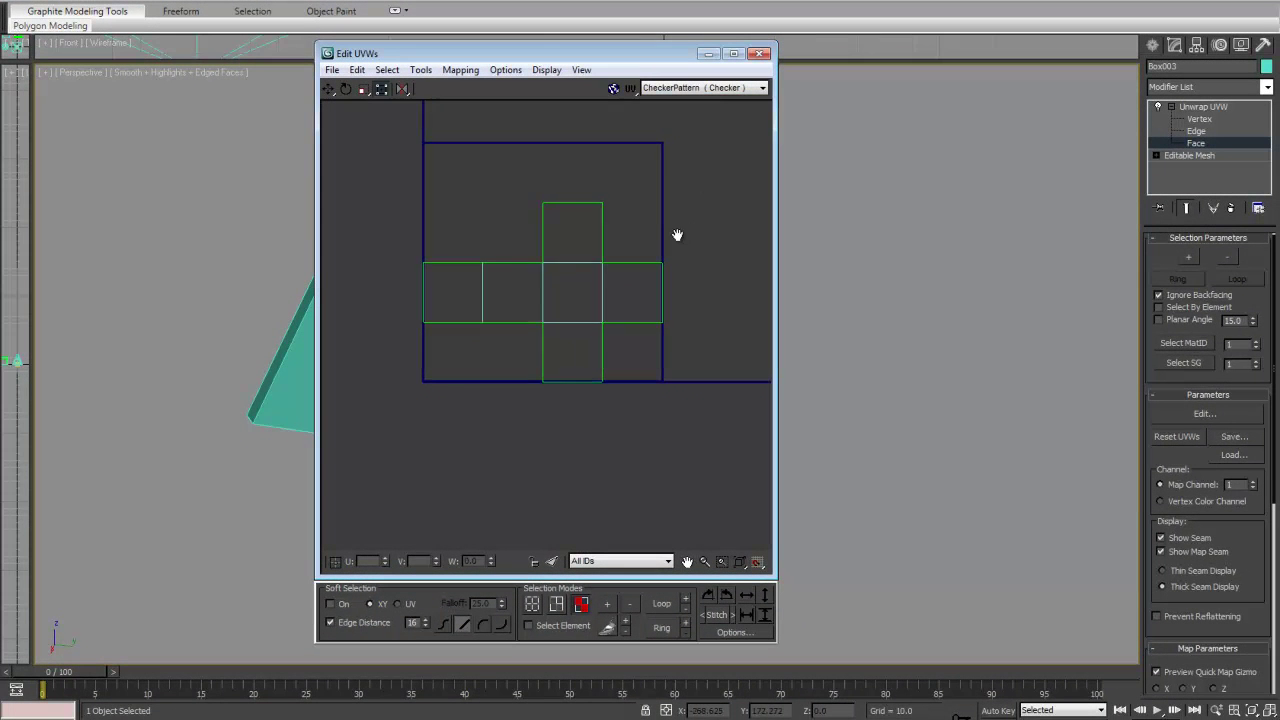
scroll(677, 234, up, 1)
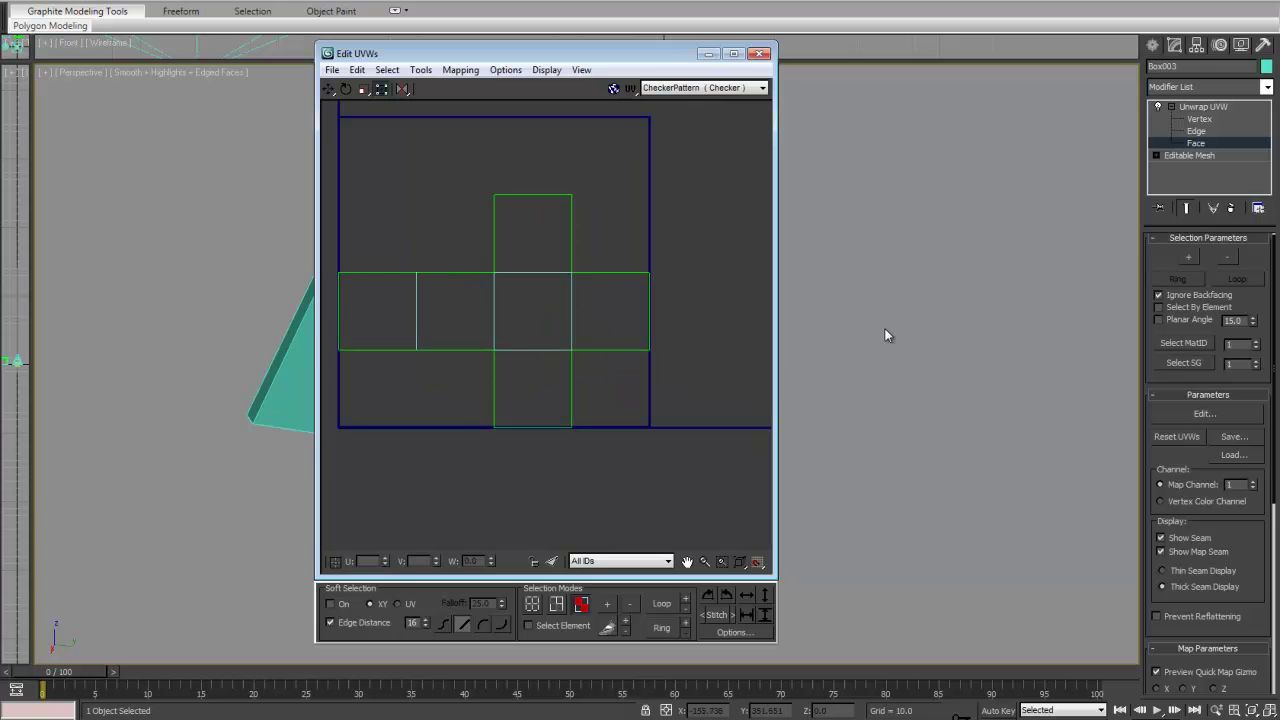
Step: Select the box's faces one at a time to check which square of the unfolded layout each belongs to
alt+middle_drag(886, 334, 960, 300)
click(526, 57)
drag(526, 57, 236, 28)
middle_drag(872, 280, 640, 260)
scroll(829, 303, up, 3)
click(638, 252)
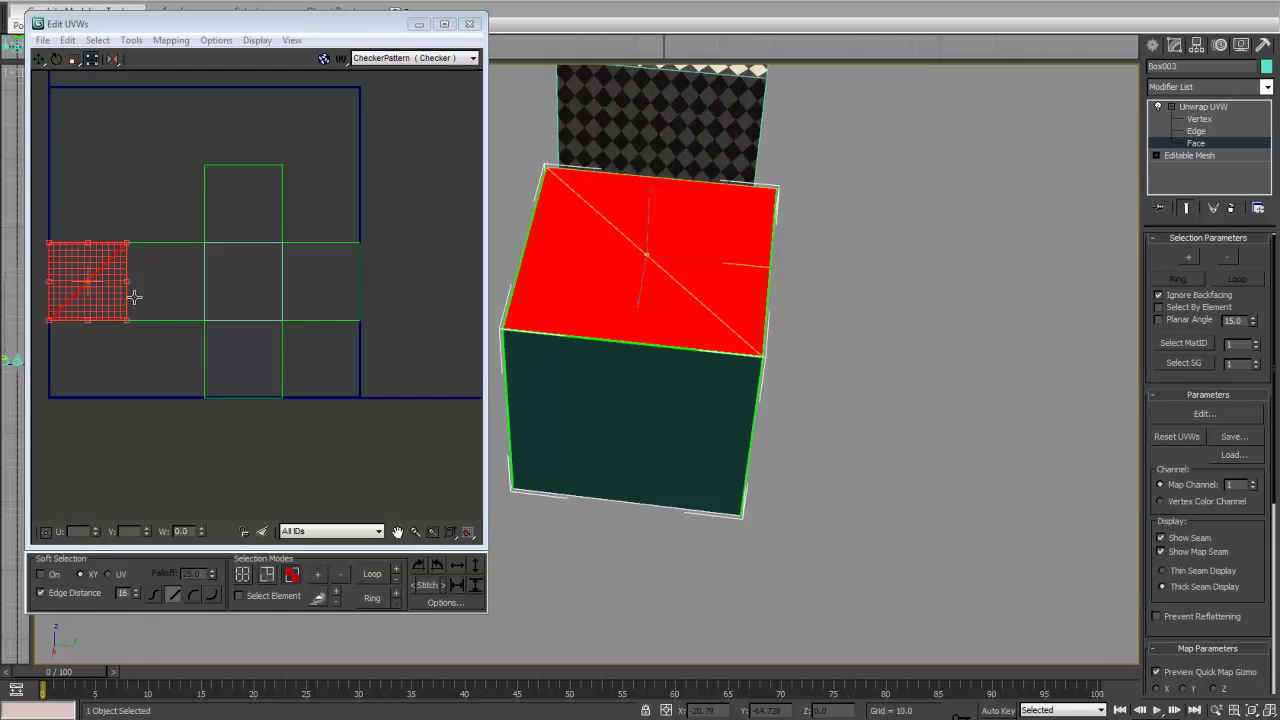
click(622, 356)
alt+middle_drag(622, 356, 714, 266)
click(716, 322)
click(687, 334)
click(770, 358)
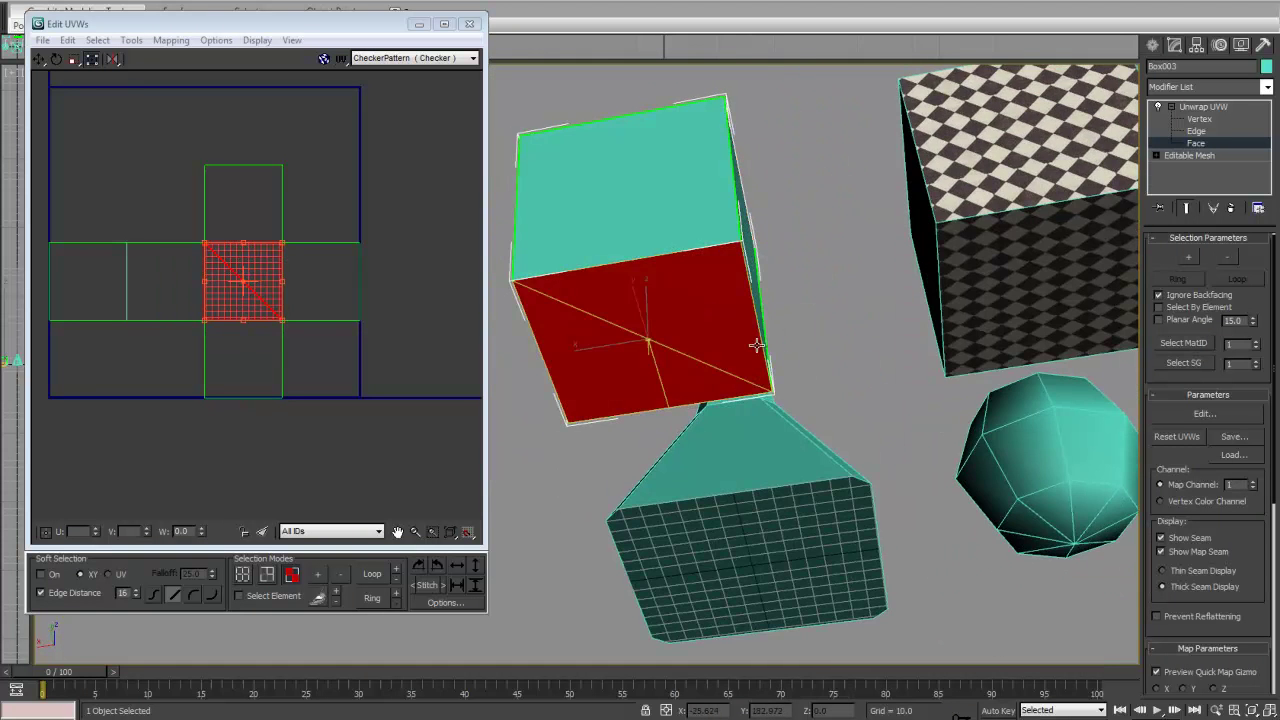
alt+middle_drag(699, 334, 466, 443)
click(580, 363)
alt+middle_drag(580, 363, 838, 316)
click(663, 375)
click(838, 316)
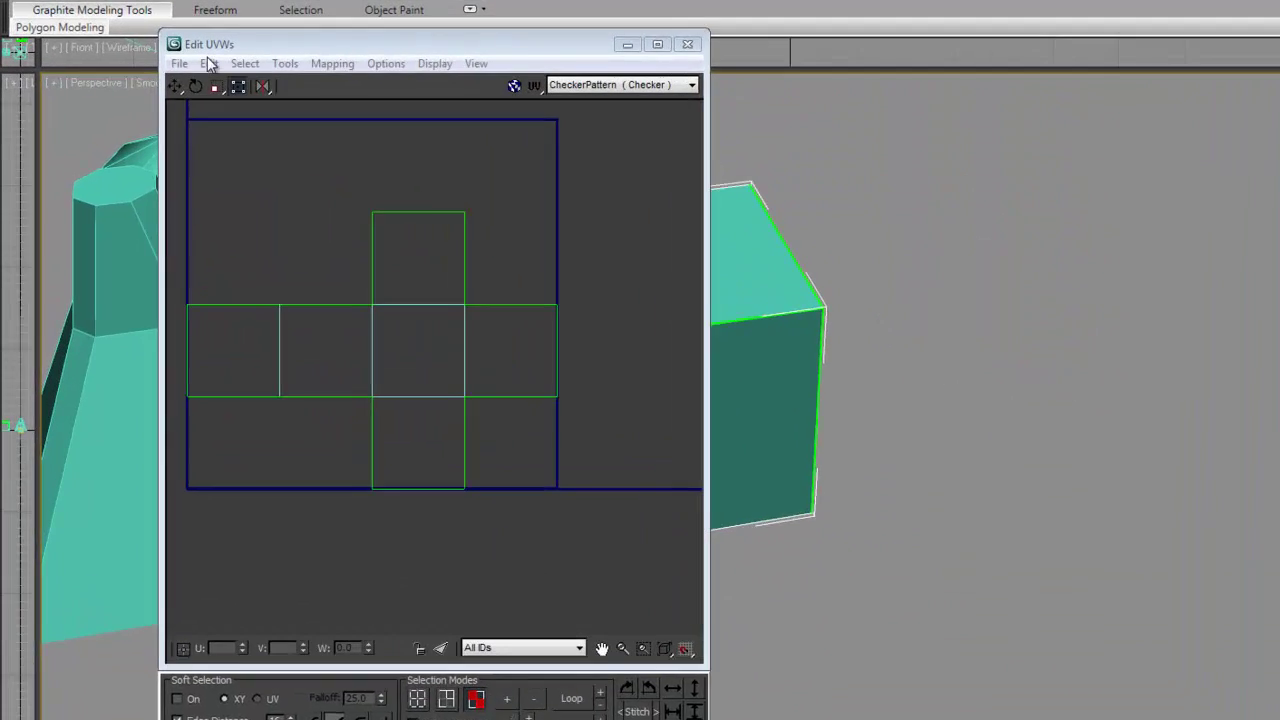
Step: Render the UVW template at a width and height of 512, keeping visible and seam edges enabled
click(65, 42)
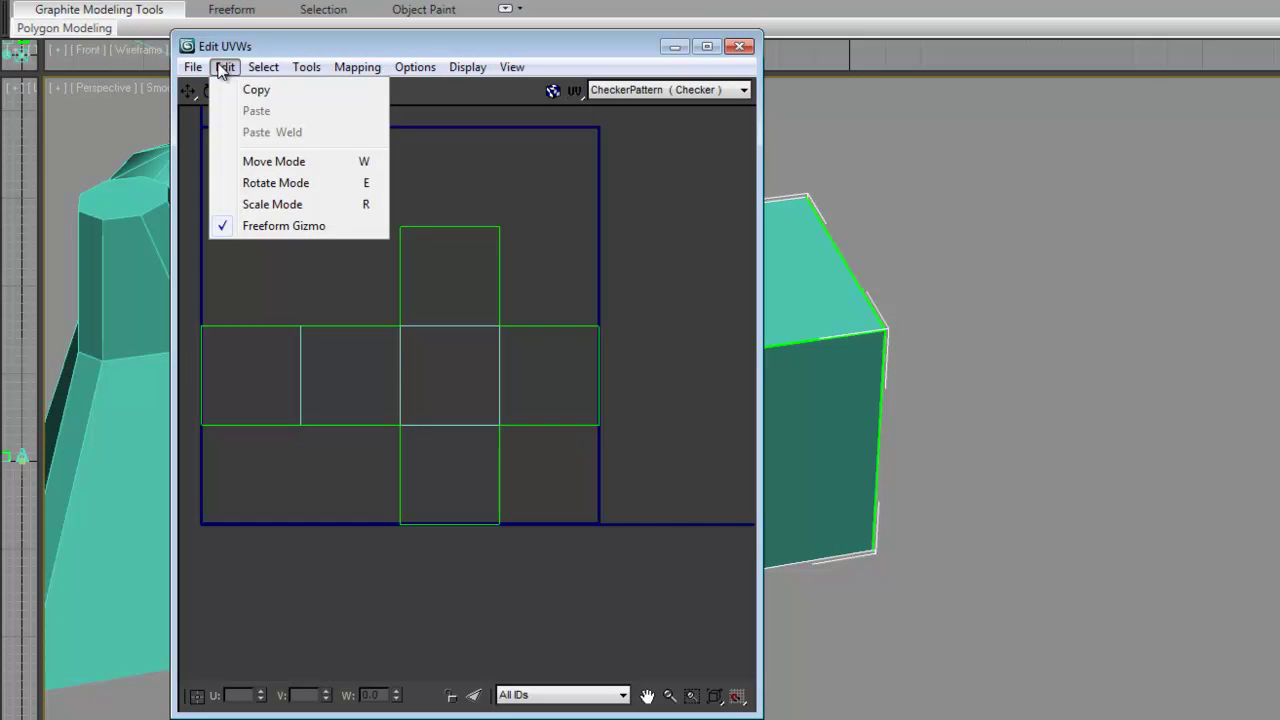
click(222, 68)
click(192, 67)
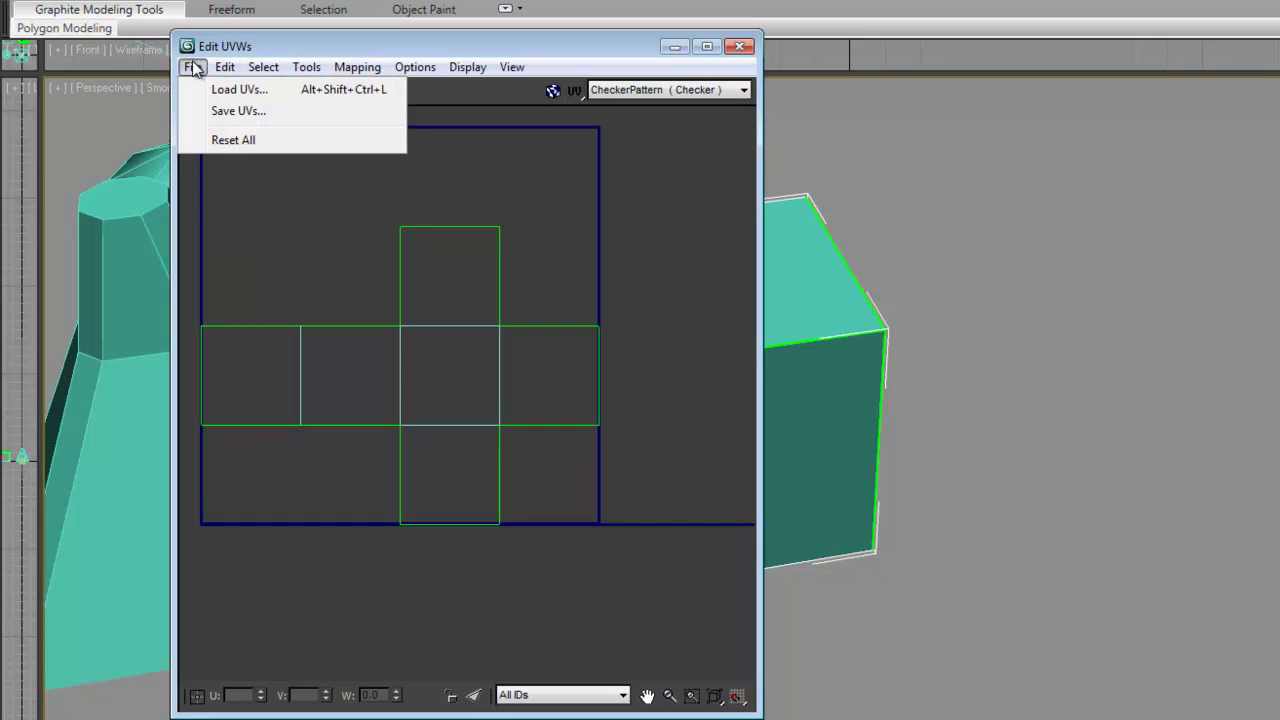
mouse_move(321, 68)
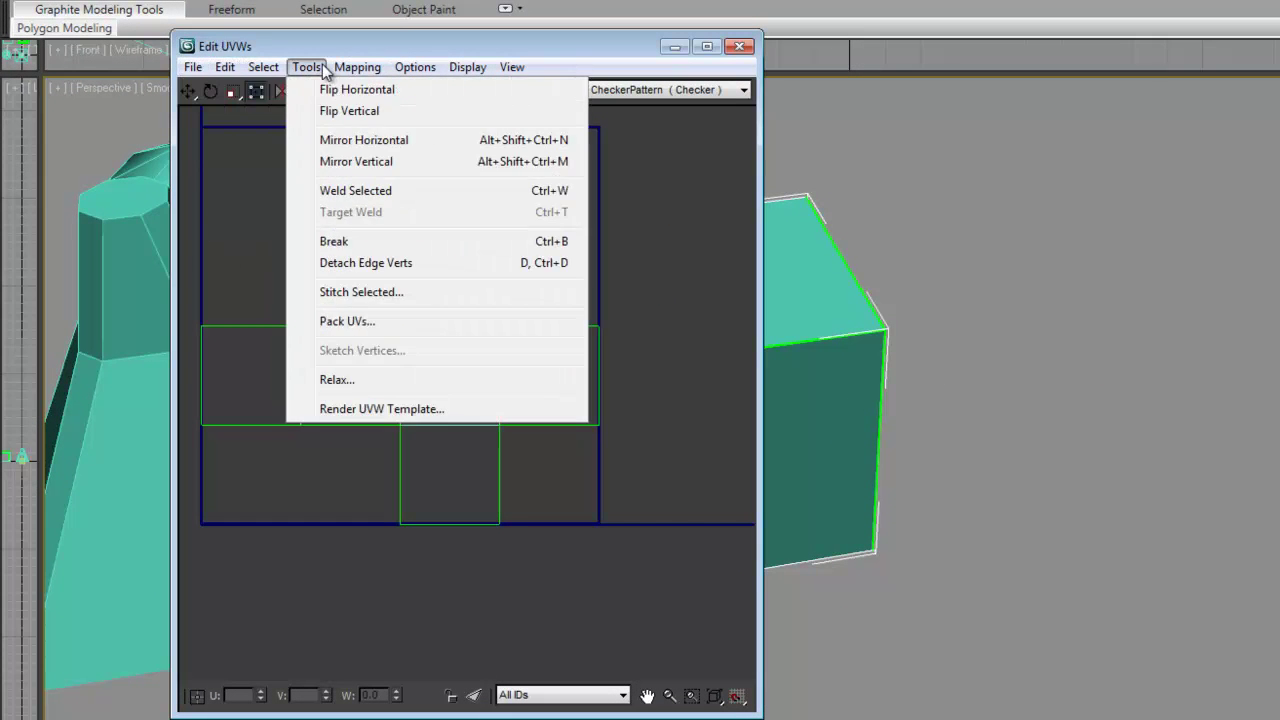
click(375, 410)
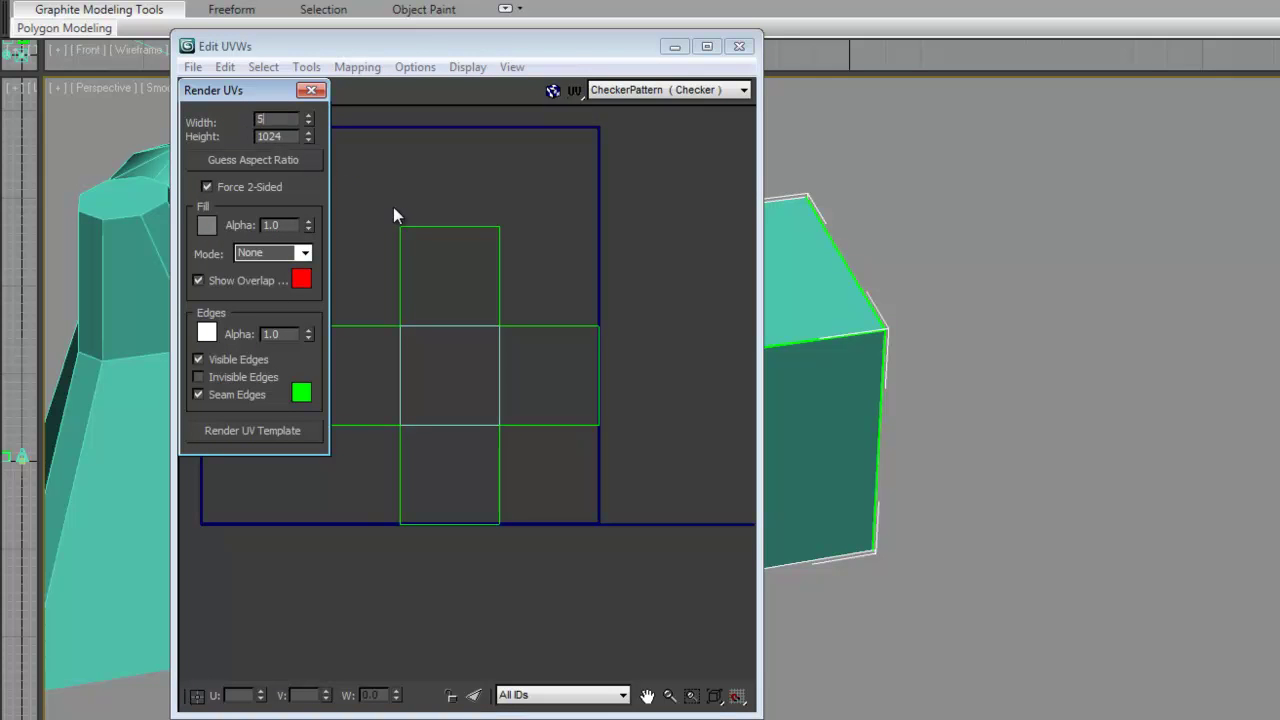
text(512)
key(Tab)
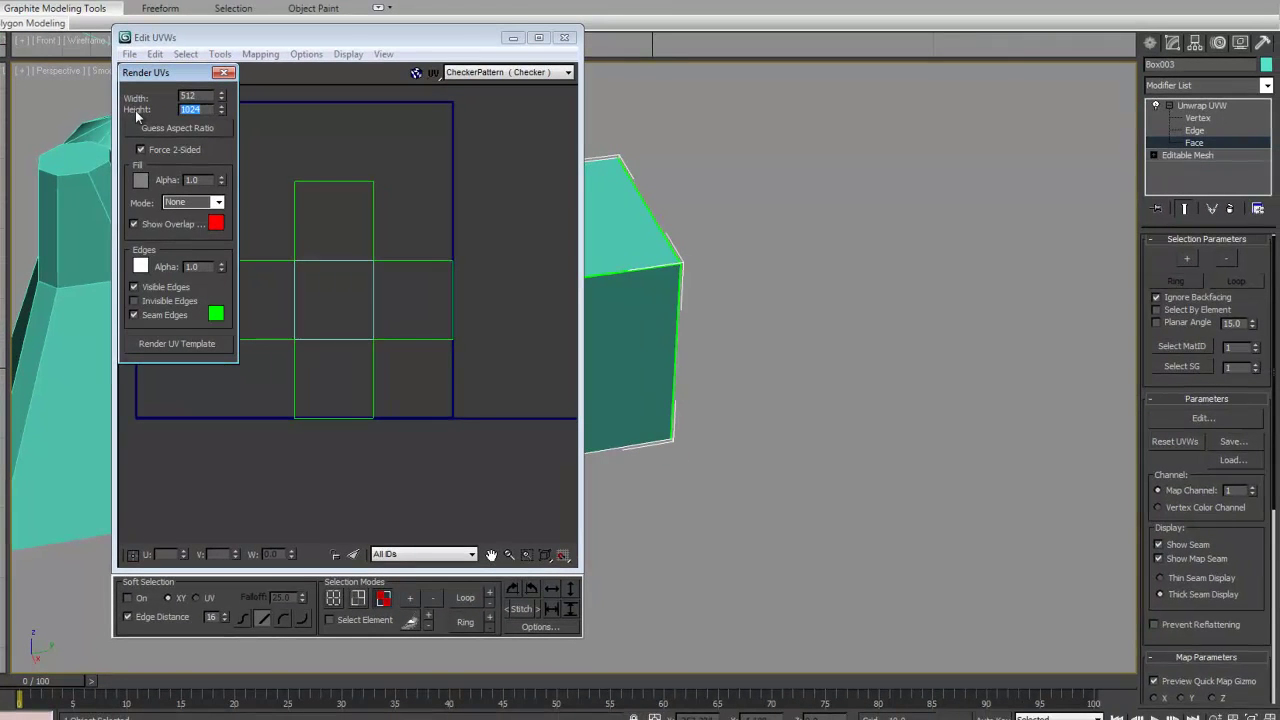
text(512)
click(196, 342)
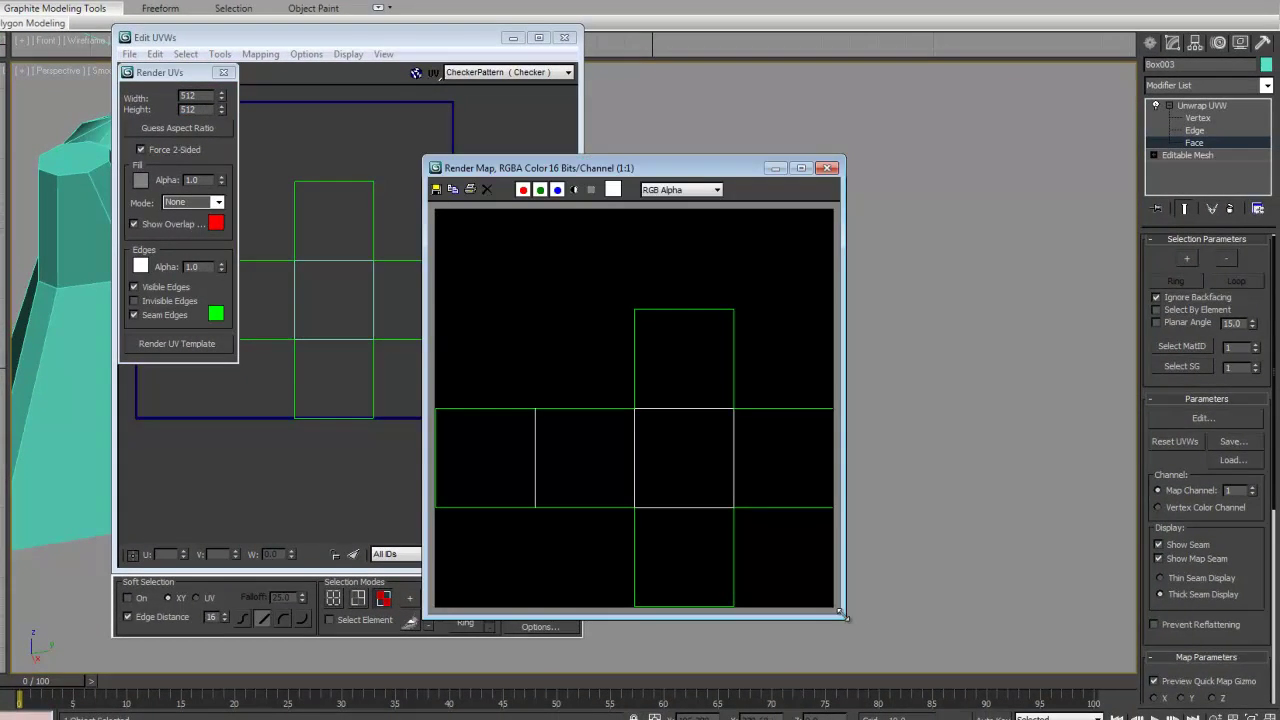
Step: Enlarge the rendered UV template's window and review the image formats available for saving it, without saving
drag(844, 618, 1090, 718)
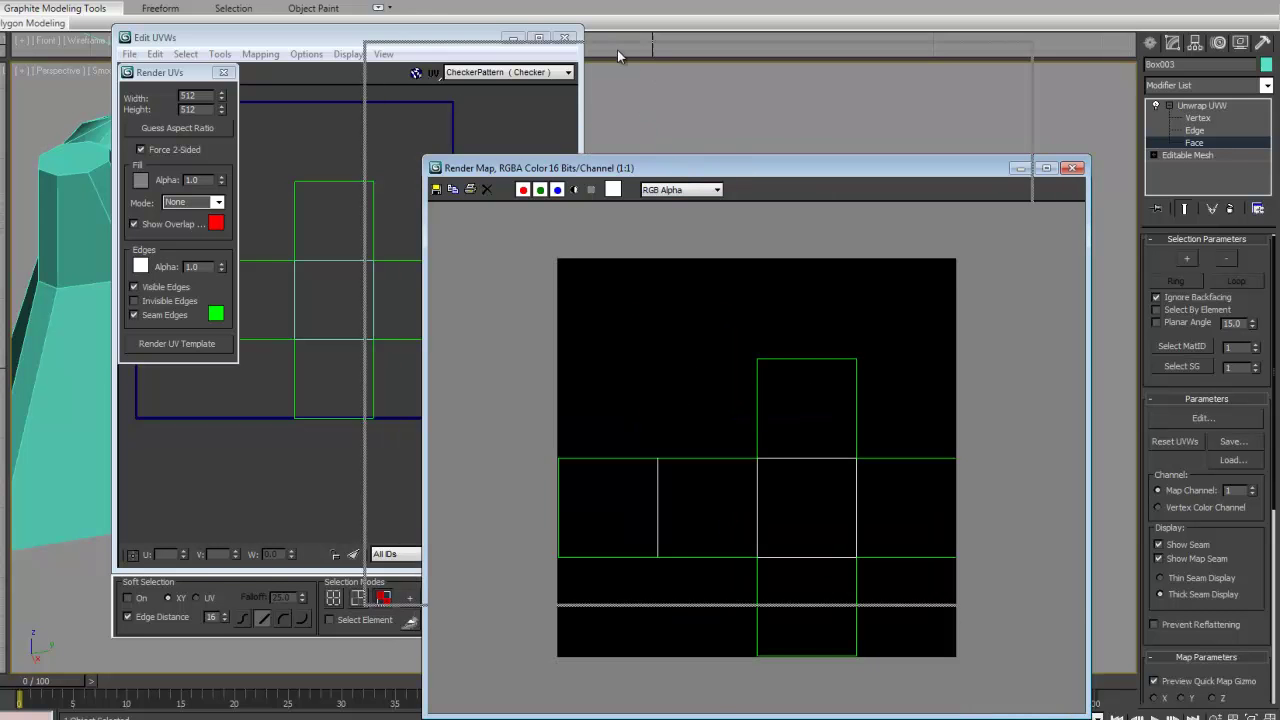
drag(676, 170, 617, 50)
click(379, 75)
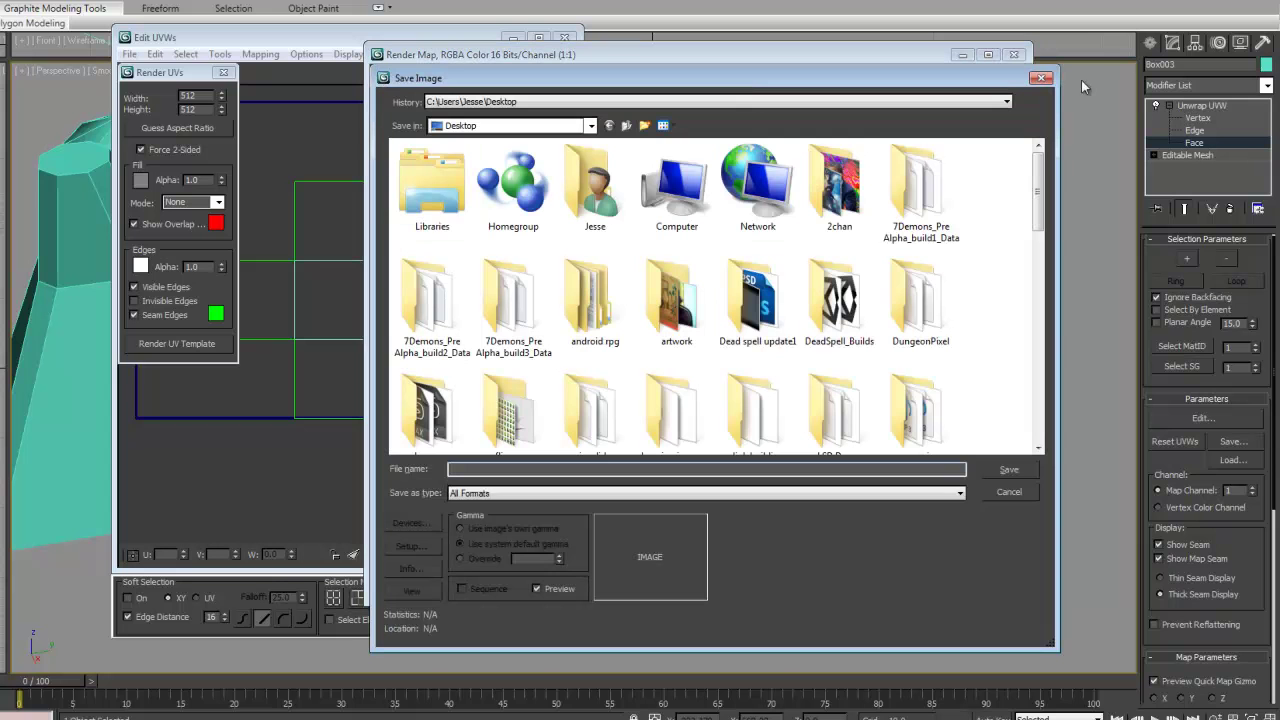
click(558, 493)
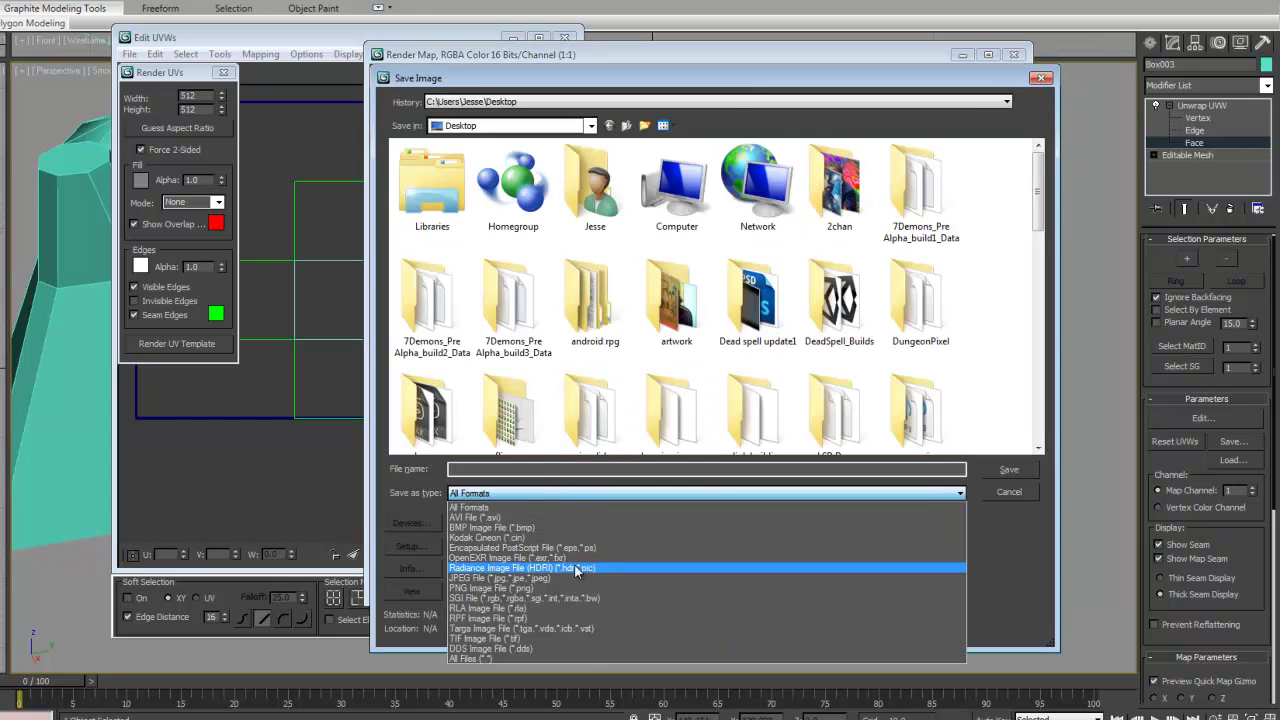
click(1044, 79)
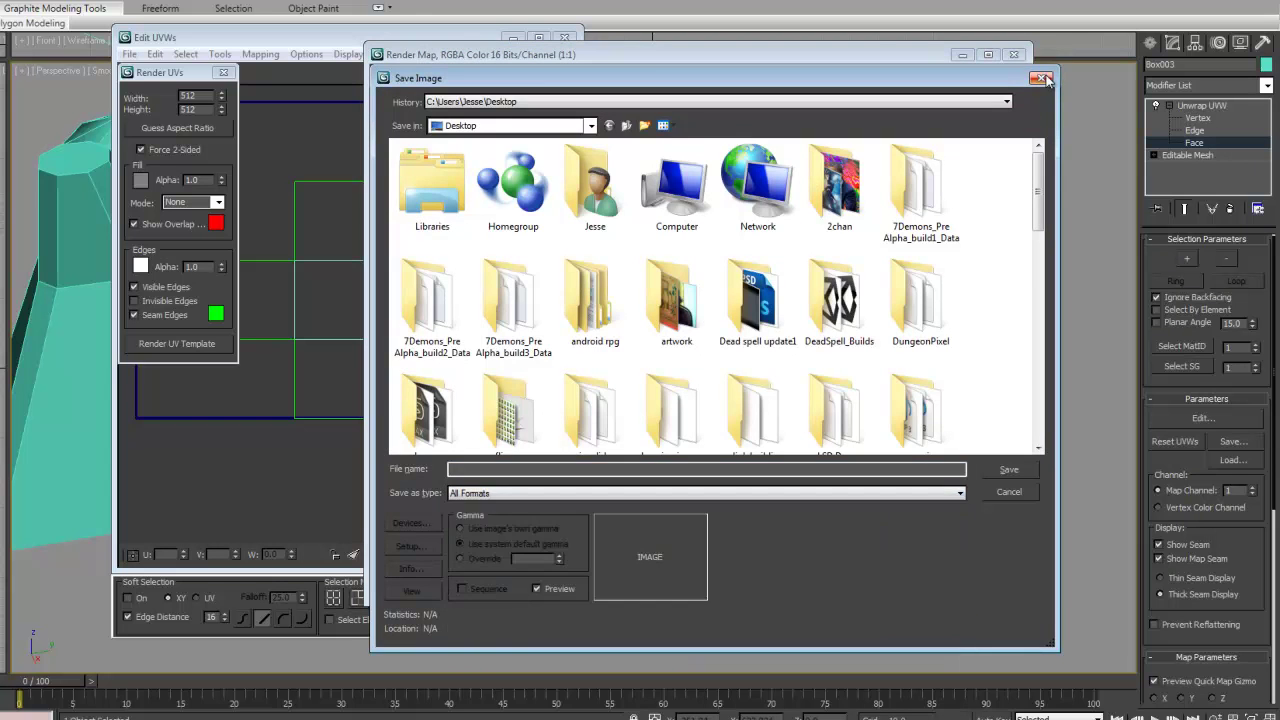
click(1044, 79)
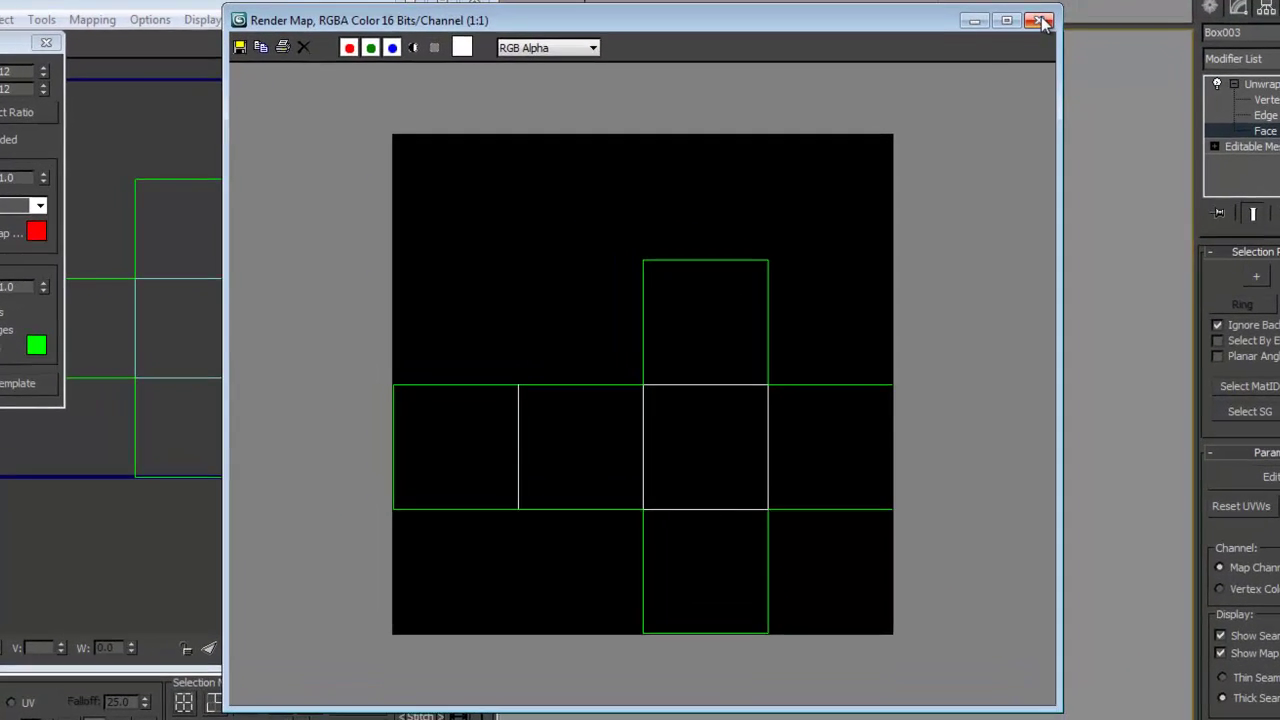
Step: Close the rendered map, the Render UVs dialog and the UV editor
click(1015, 54)
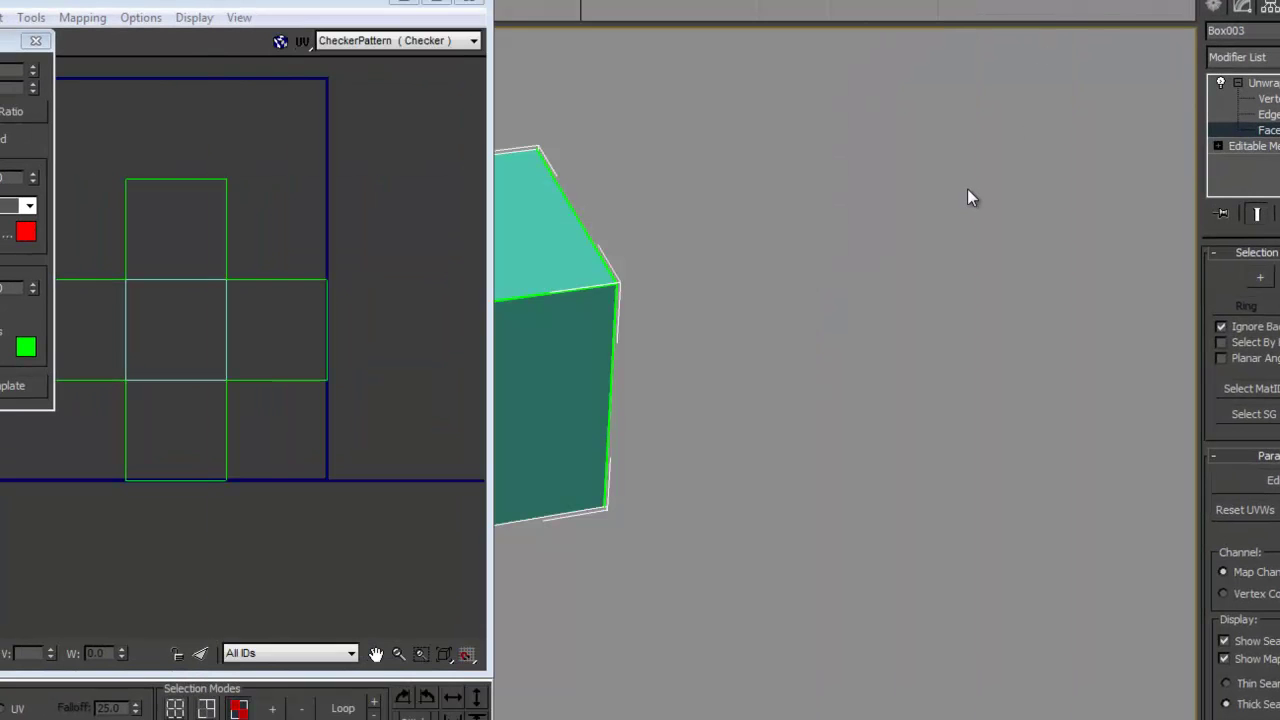
click(35, 40)
click(470, 3)
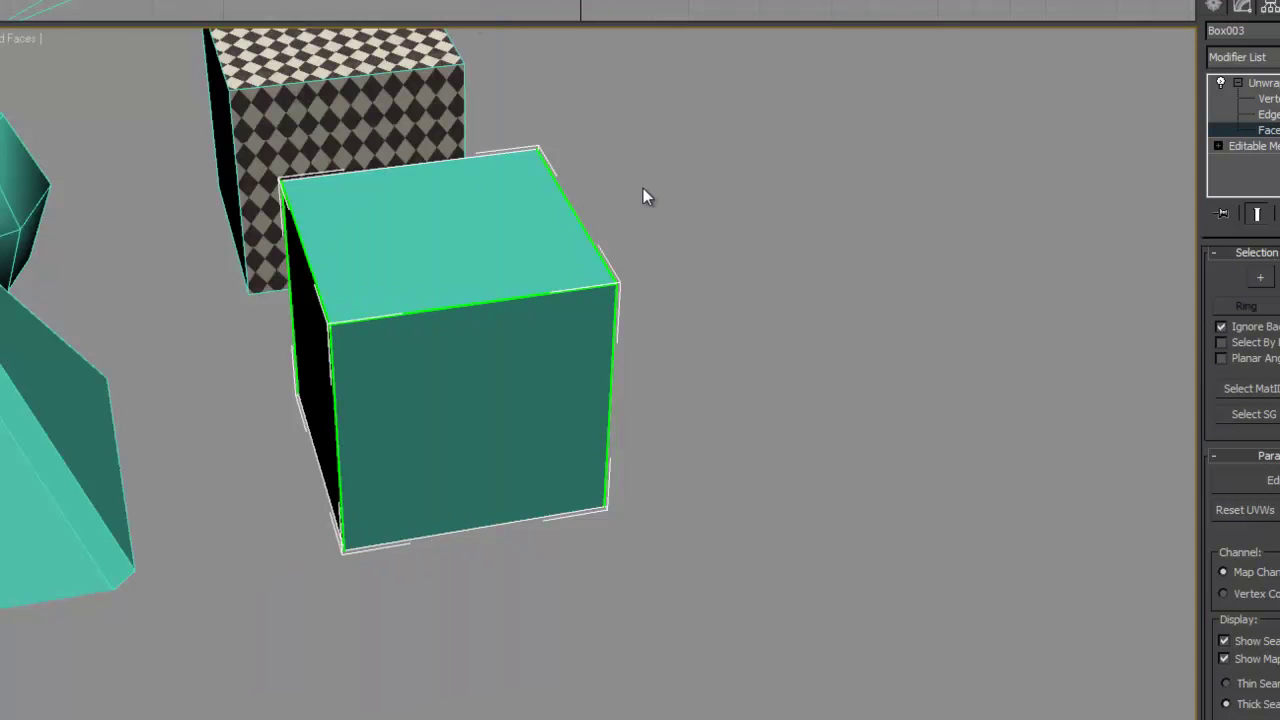
Step: Assign a Bitmap map to the diffuse color of the 03 - Default material and leave its image file unchosen
key(m)
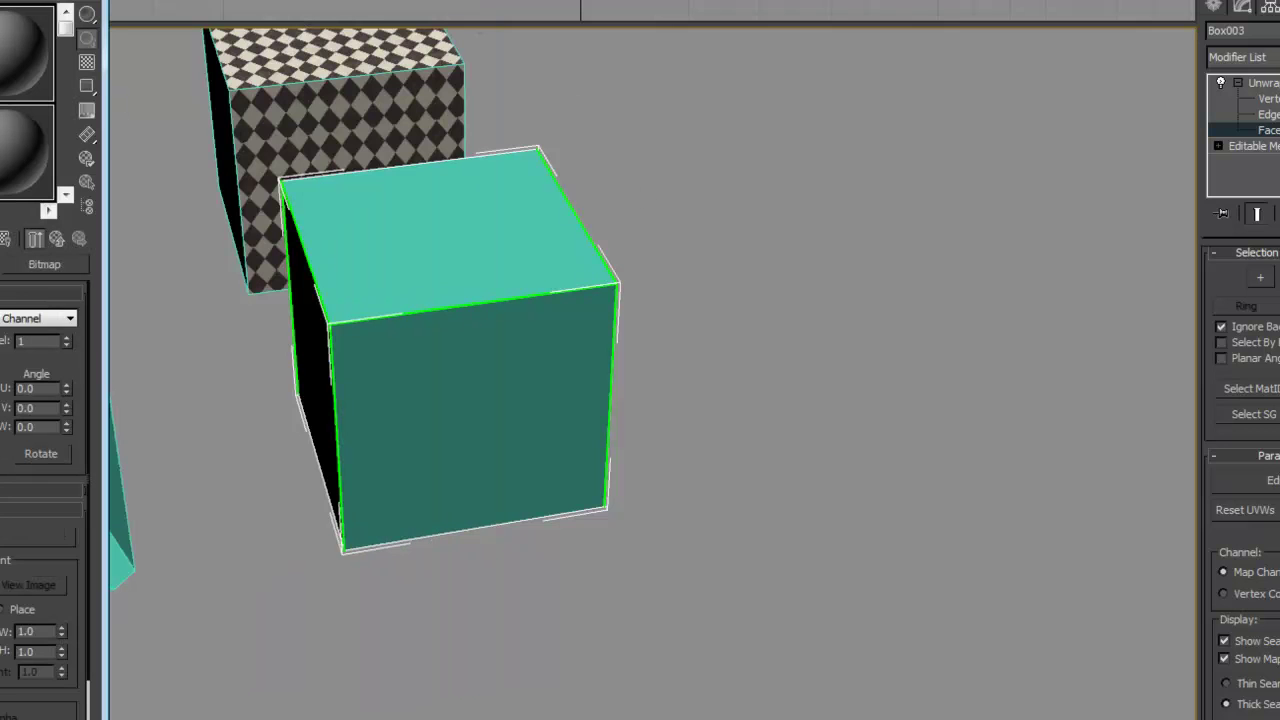
click(3, 40)
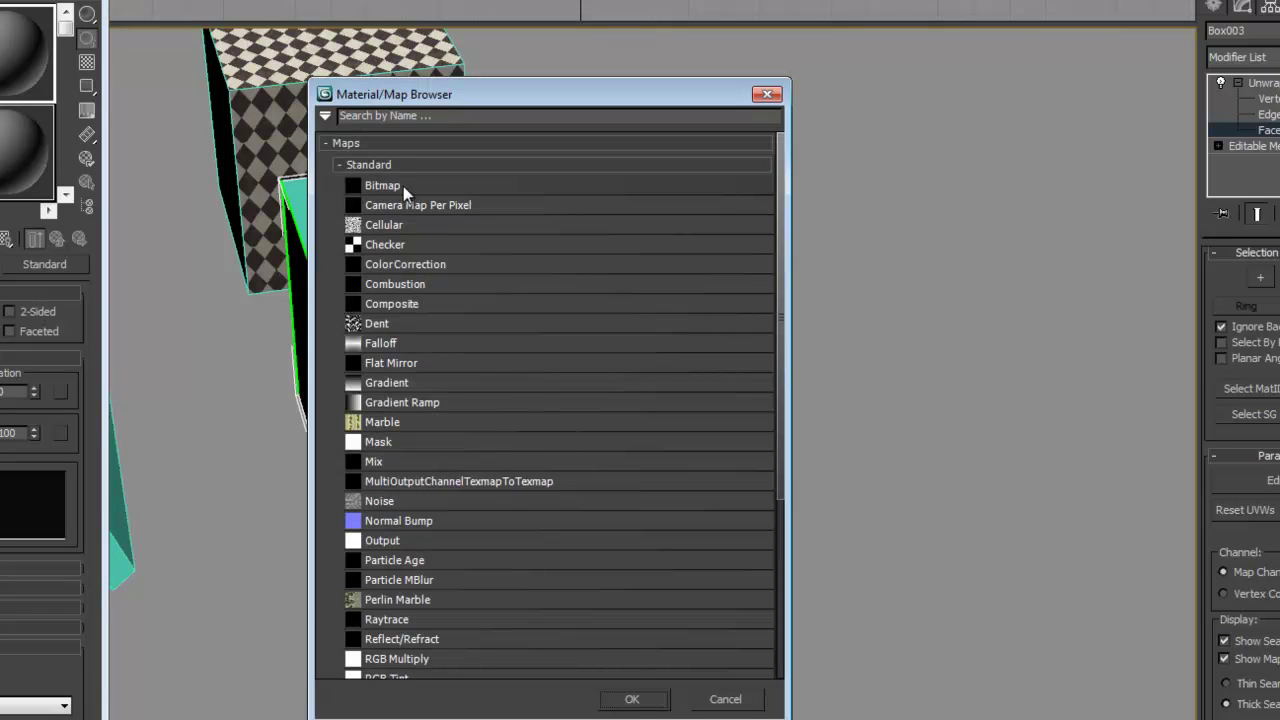
double_click(403, 182)
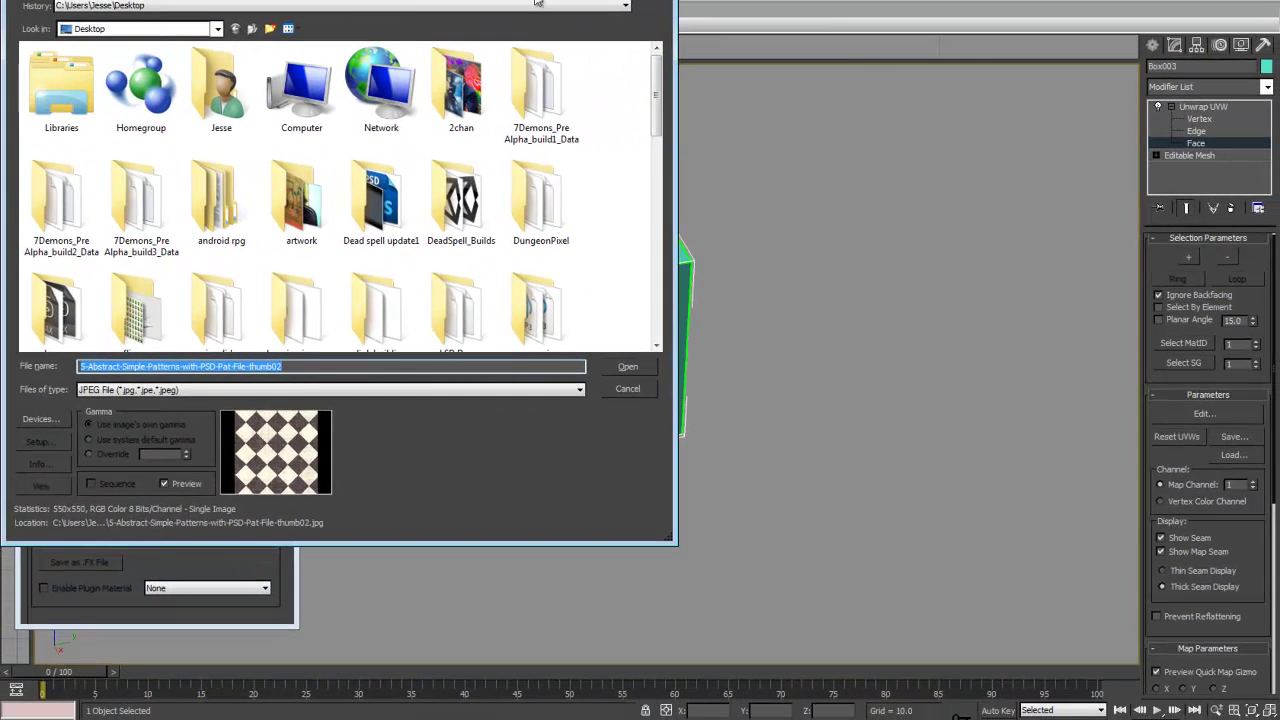
drag(537, 2, 860, 52)
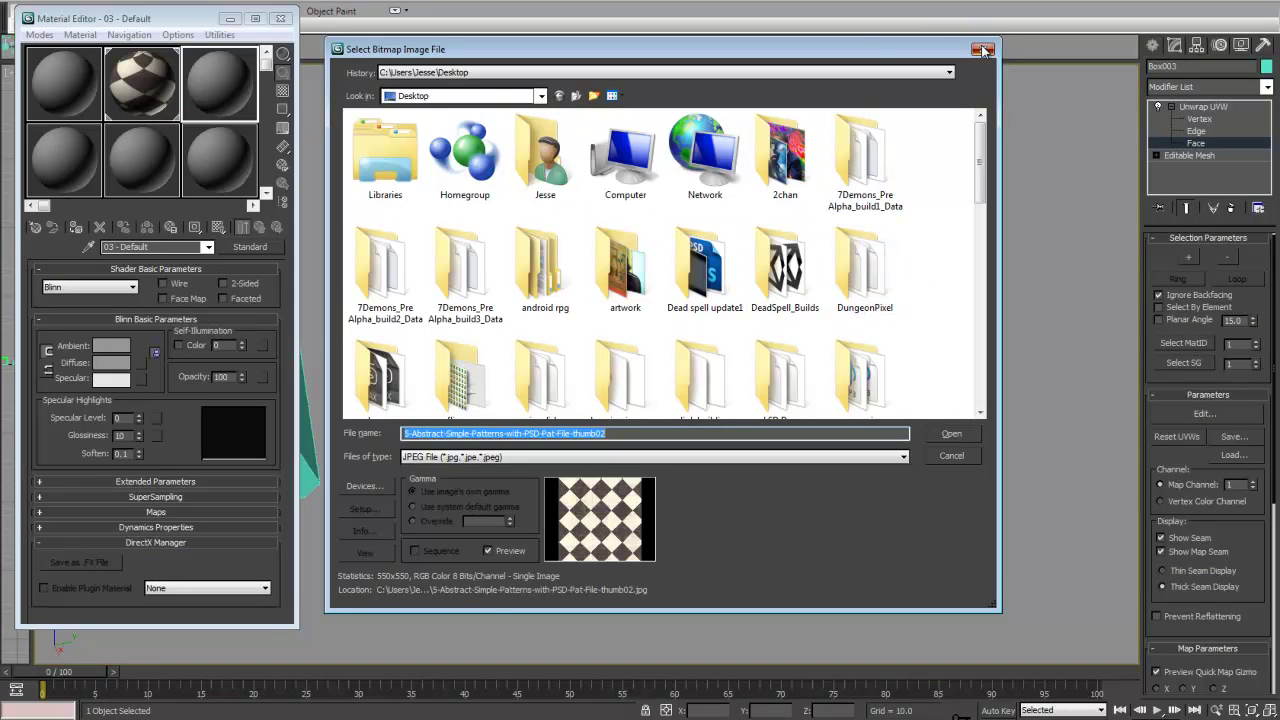
click(983, 51)
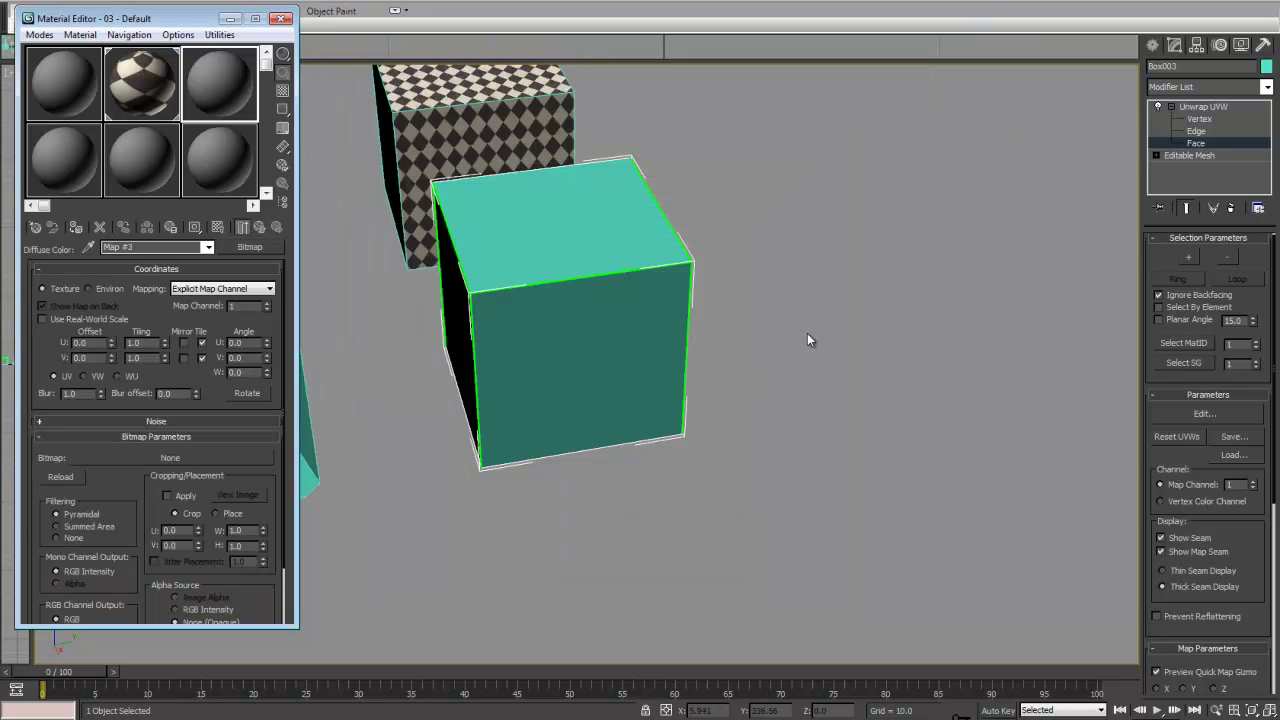
alt+middle_drag(808, 340, 669, 297)
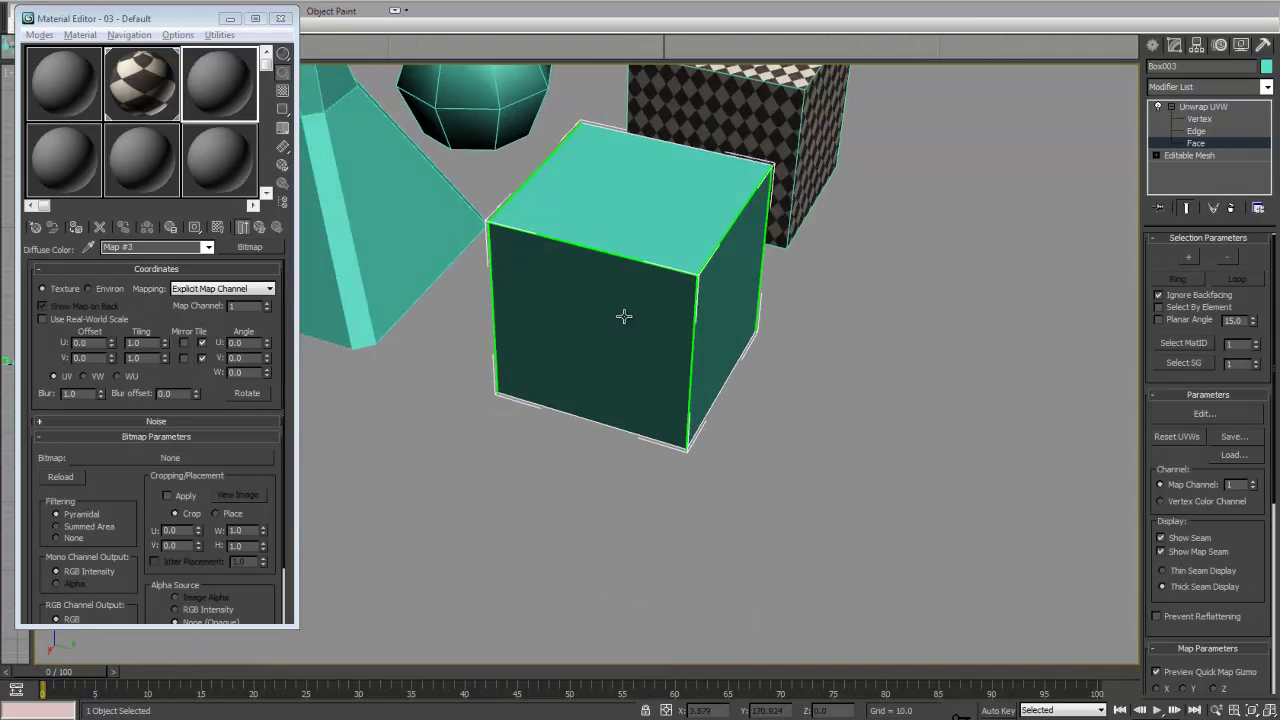